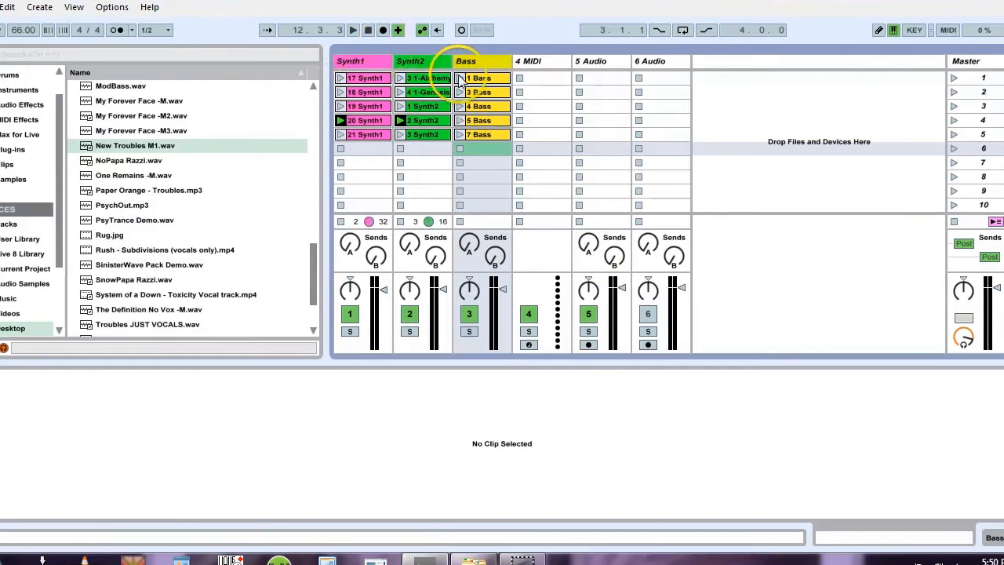
# Step: Launch scenes 1 through 5 one after another to hear each clip combination, and stop all clips
pyautogui.click(954, 79)
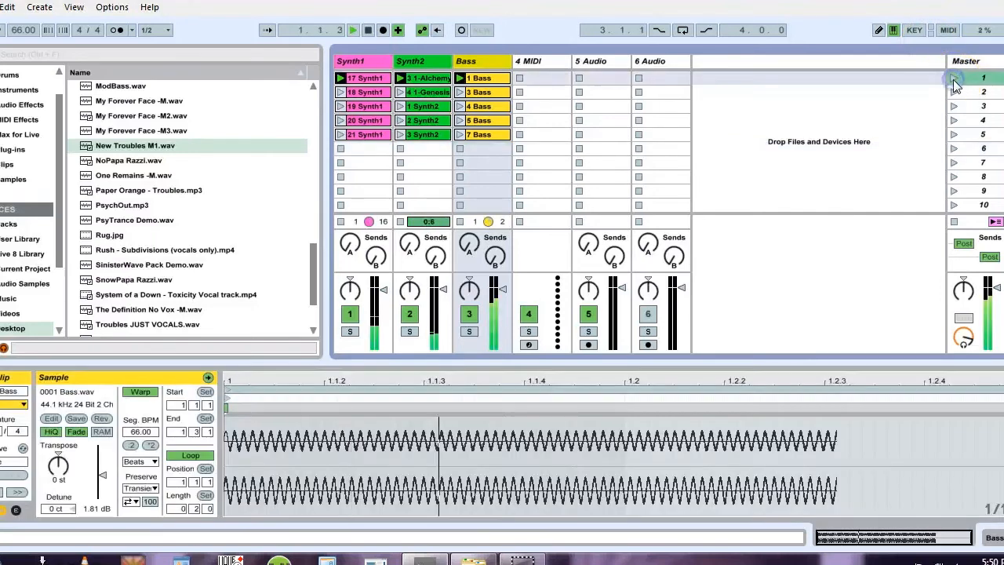
pyautogui.click(953, 92)
pyautogui.click(953, 106)
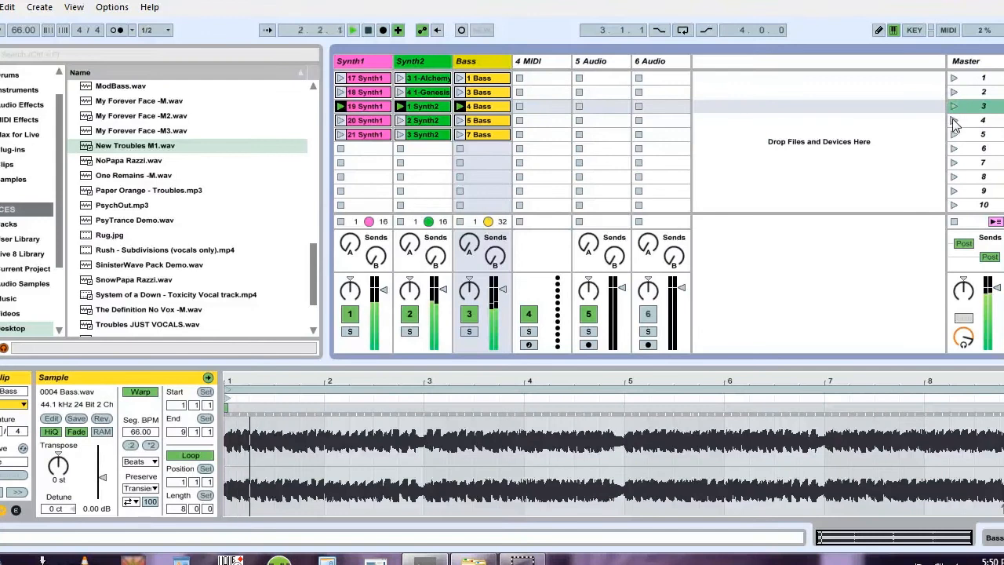
pyautogui.click(953, 122)
pyautogui.click(953, 134)
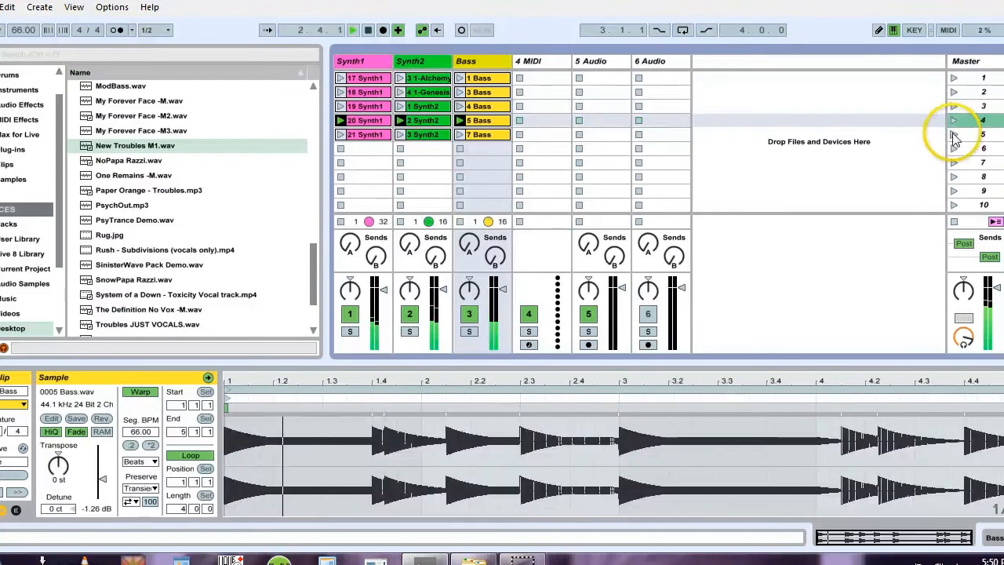
pyautogui.click(955, 218)
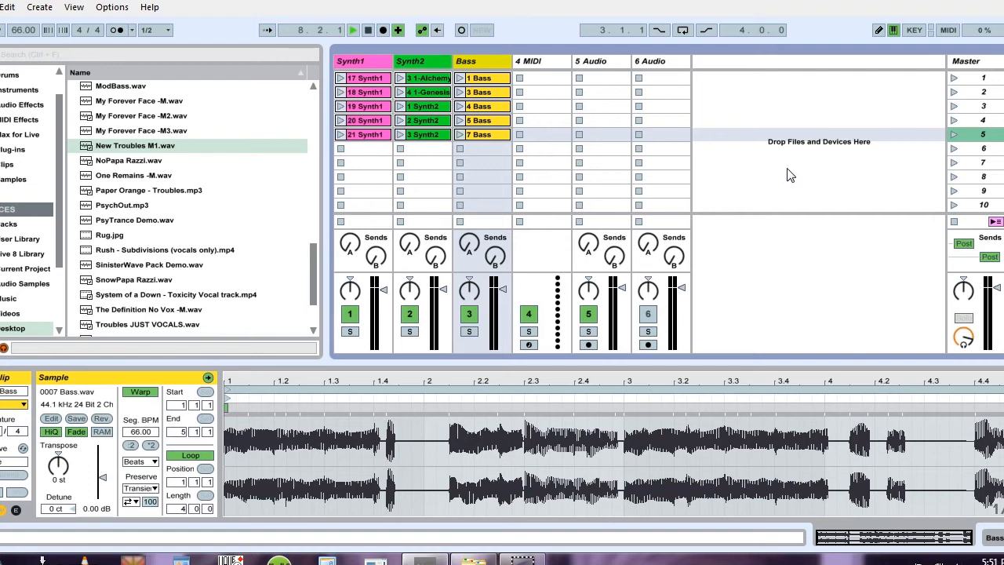
# Step: Create a new Live set and show the contents of the Audio Samples place in the browser
pyautogui.hotkey('ctrl', 'n')
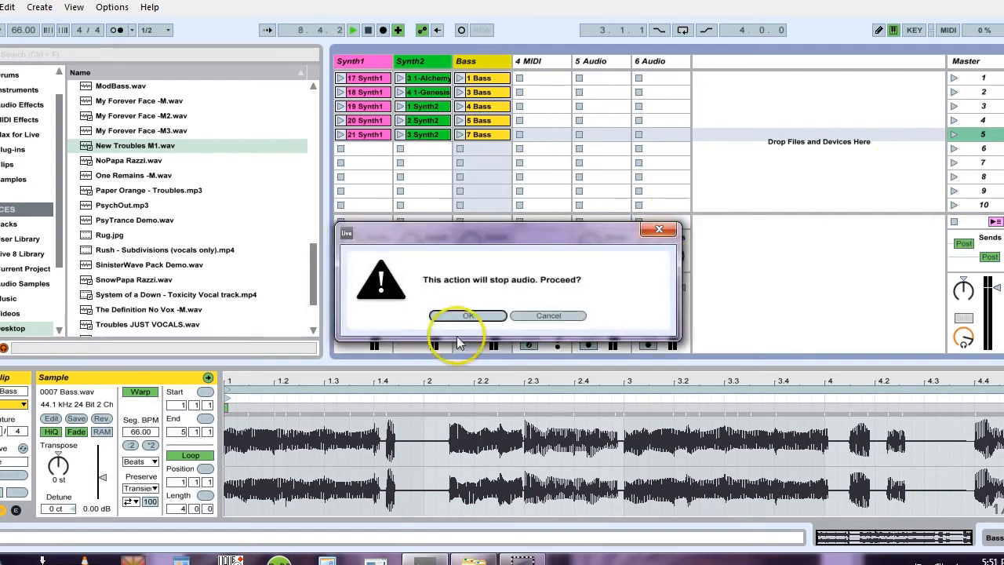
pyautogui.click(452, 316)
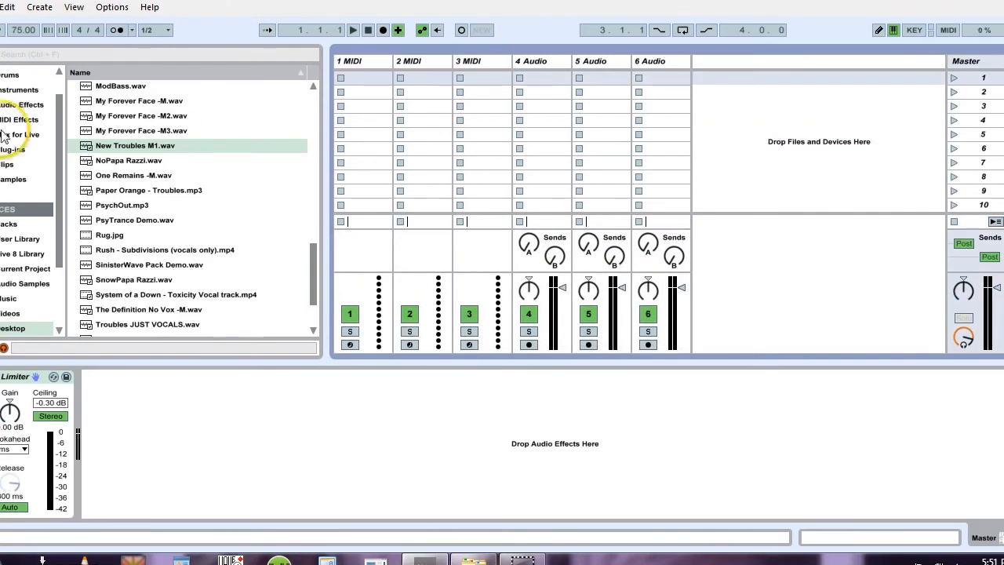
pyautogui.click(22, 286)
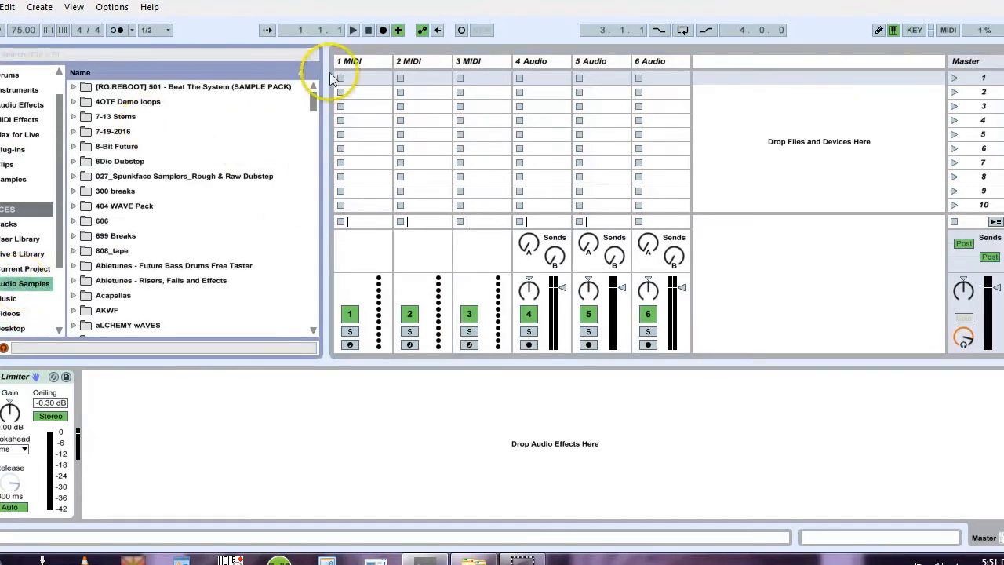
pyautogui.click(310, 102)
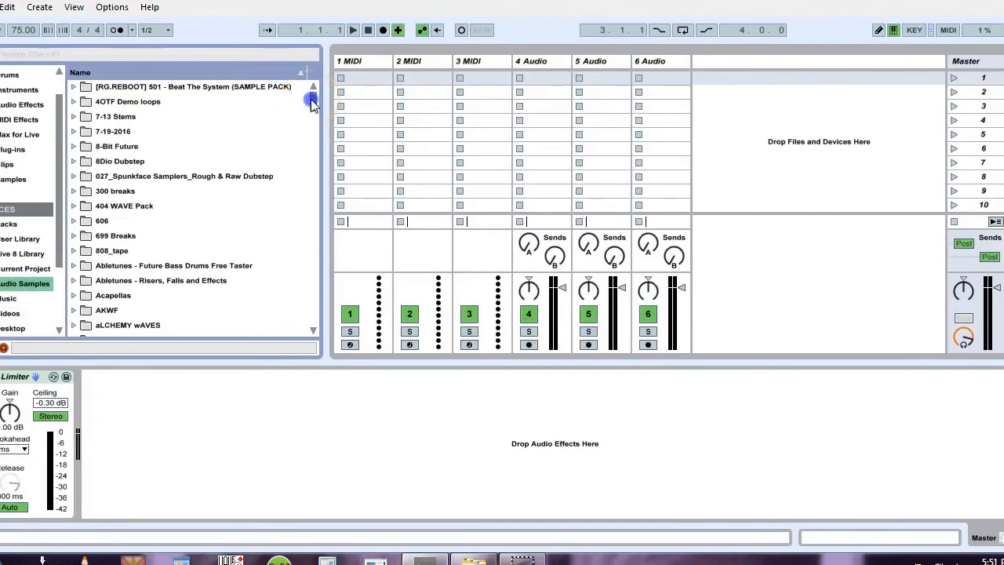
pyautogui.moveTo(311, 102); pyautogui.dragTo(310, 86)
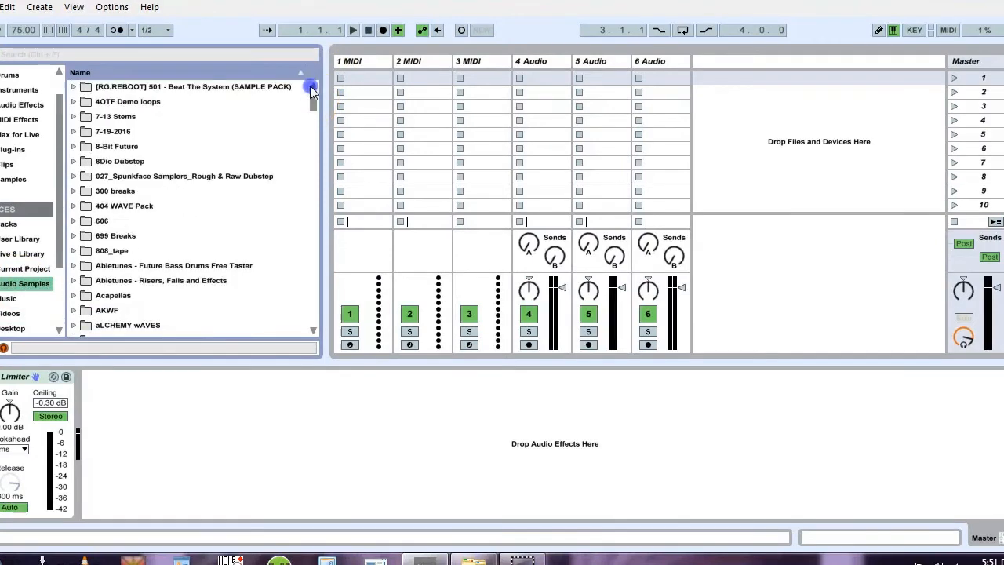
pyautogui.click(72, 162)
pyautogui.click(83, 191)
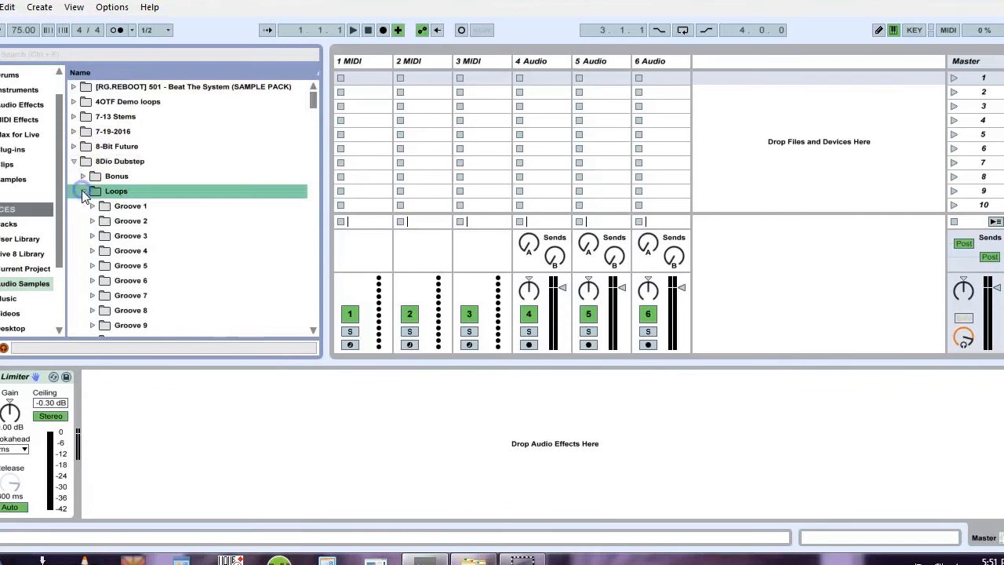
pyautogui.click(92, 206)
pyautogui.click(93, 206)
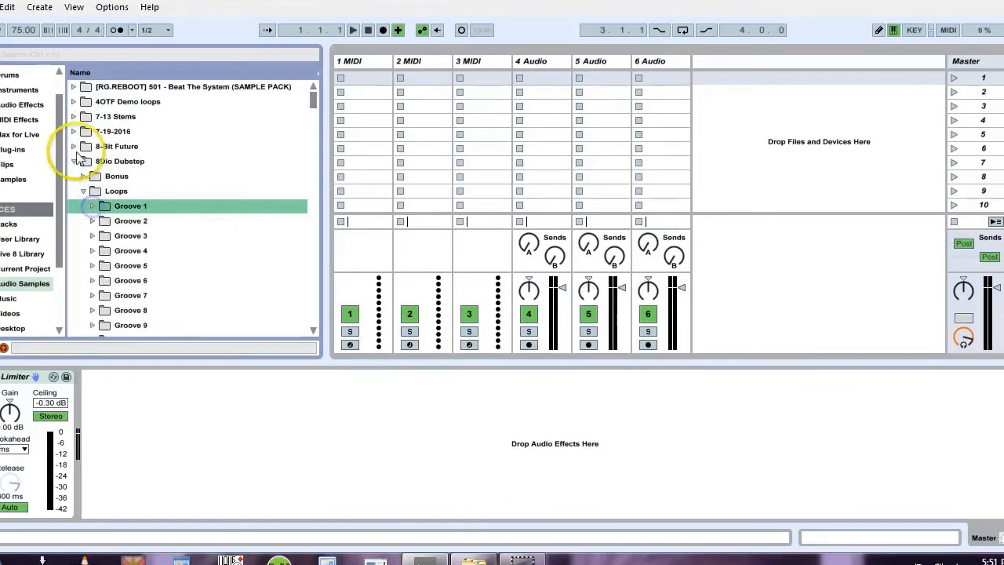
pyautogui.click(73, 161)
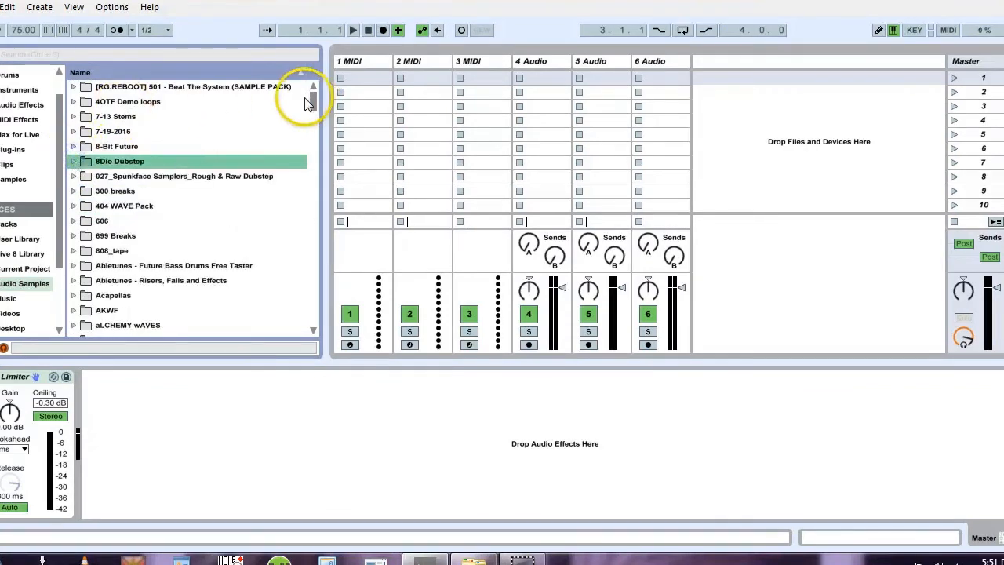
# Step: Expand the Electro Hip Hop sample folder and its Beats subfolder
pyautogui.moveTo(312, 104); pyautogui.dragTo(313, 161)
pyautogui.click(74, 267)
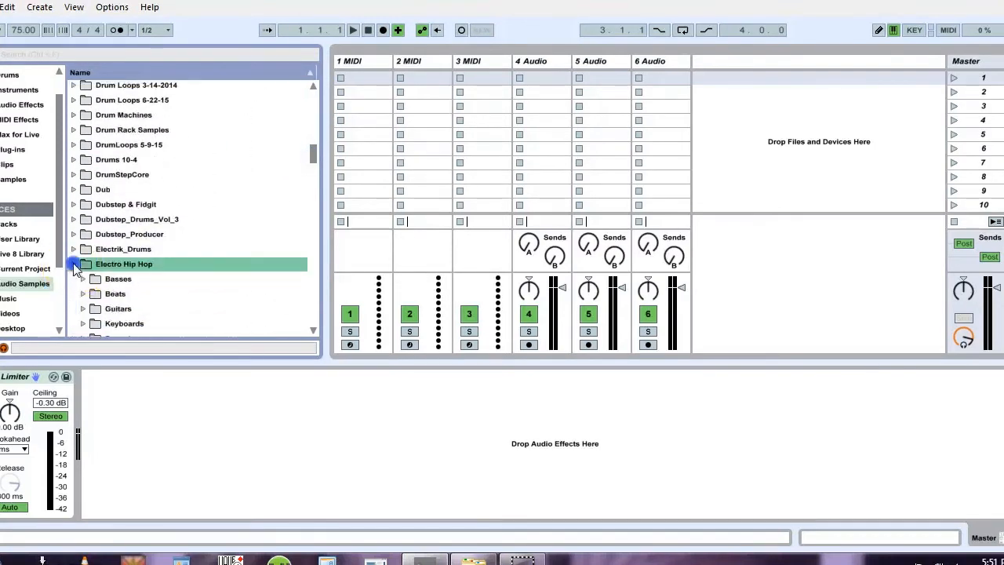
pyautogui.moveTo(313, 156); pyautogui.dragTo(316, 157)
pyautogui.click(81, 208)
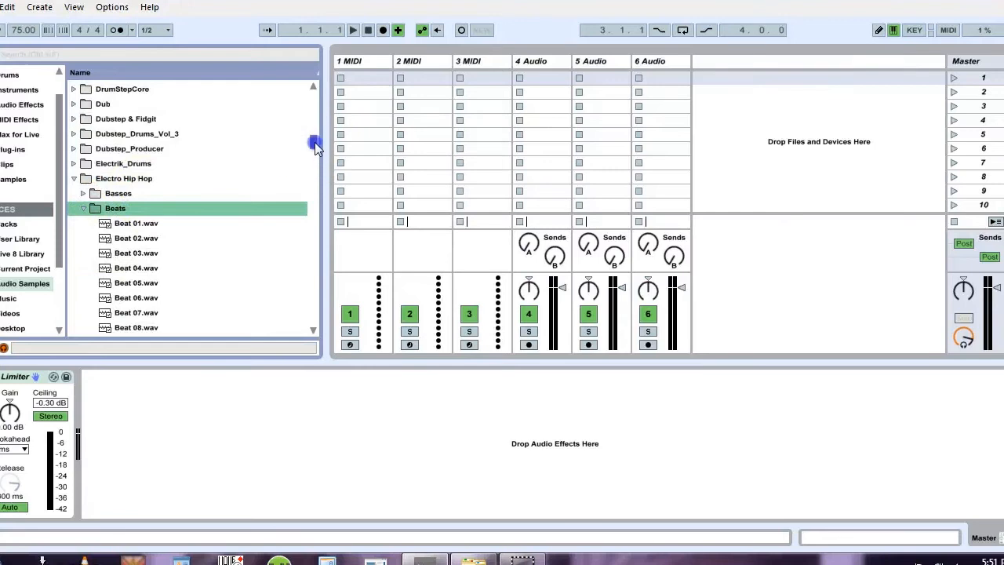
# Step: Preview Beat 11.wav through Beat 14.wav and place Beat 14.wav in the second clip slot of track 4 Audio
pyautogui.moveTo(314, 142); pyautogui.dragTo(315, 156)
pyautogui.click(118, 114)
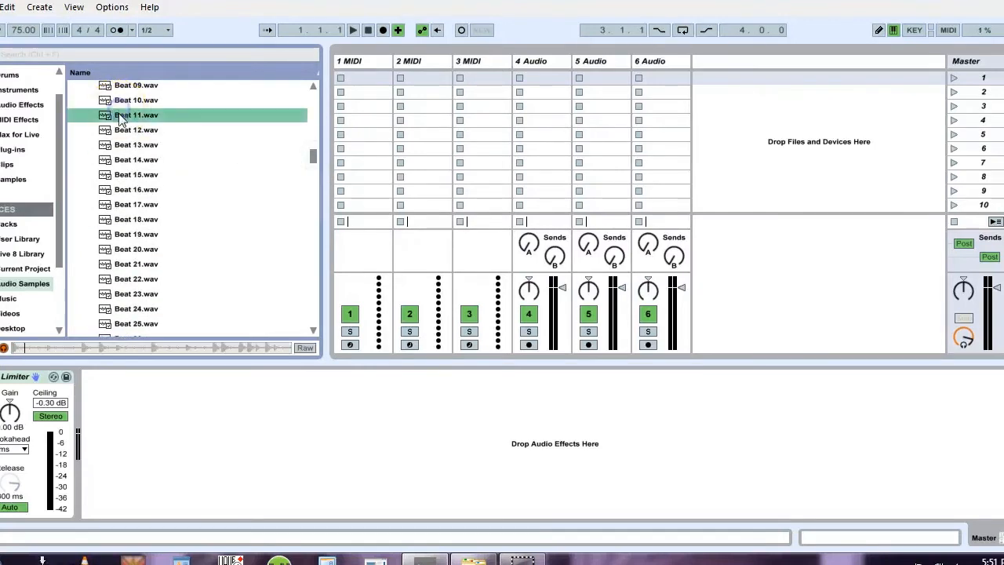
pyautogui.click(119, 130)
pyautogui.click(122, 147)
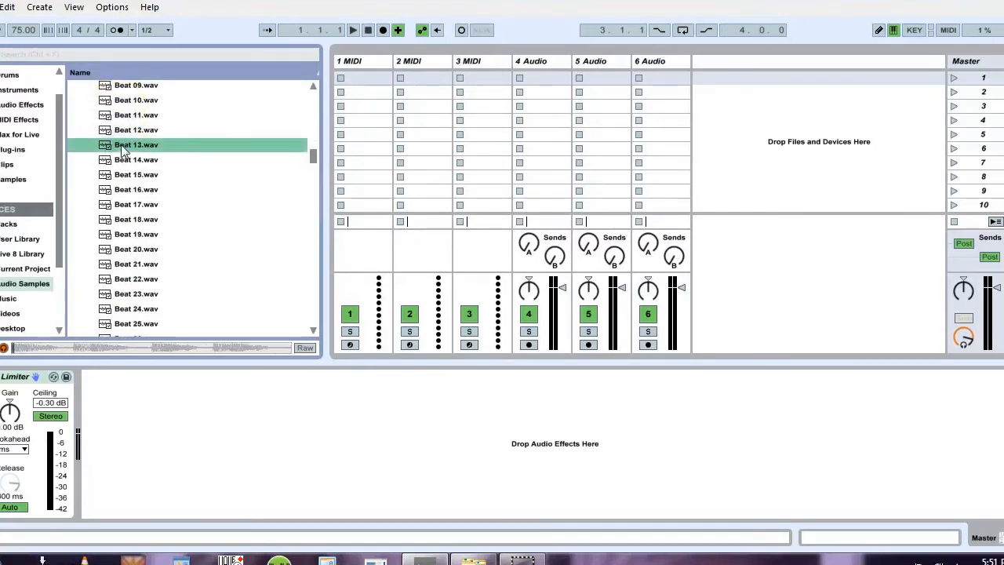
pyautogui.press('Down')
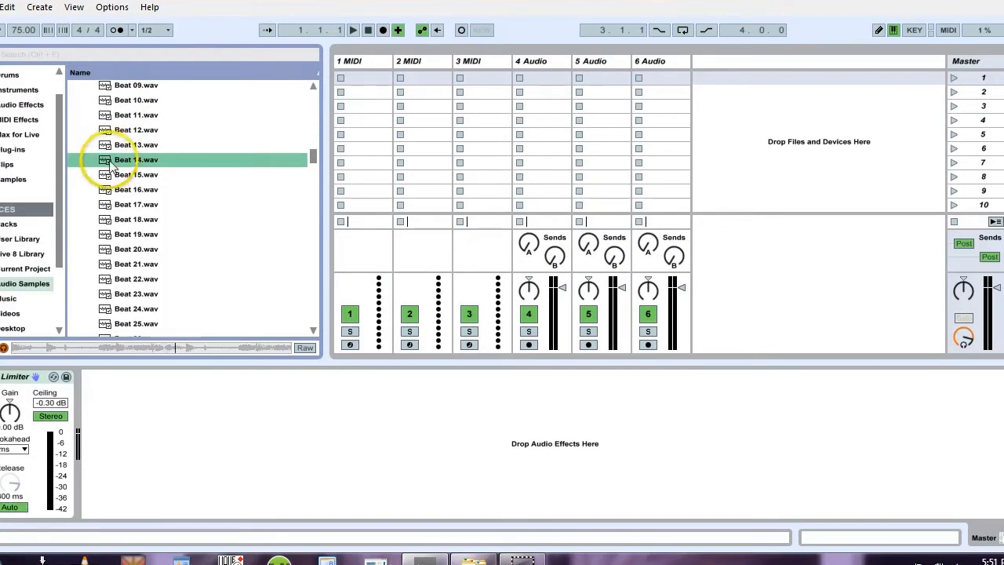
pyautogui.moveTo(116, 161); pyautogui.dragTo(522, 98)
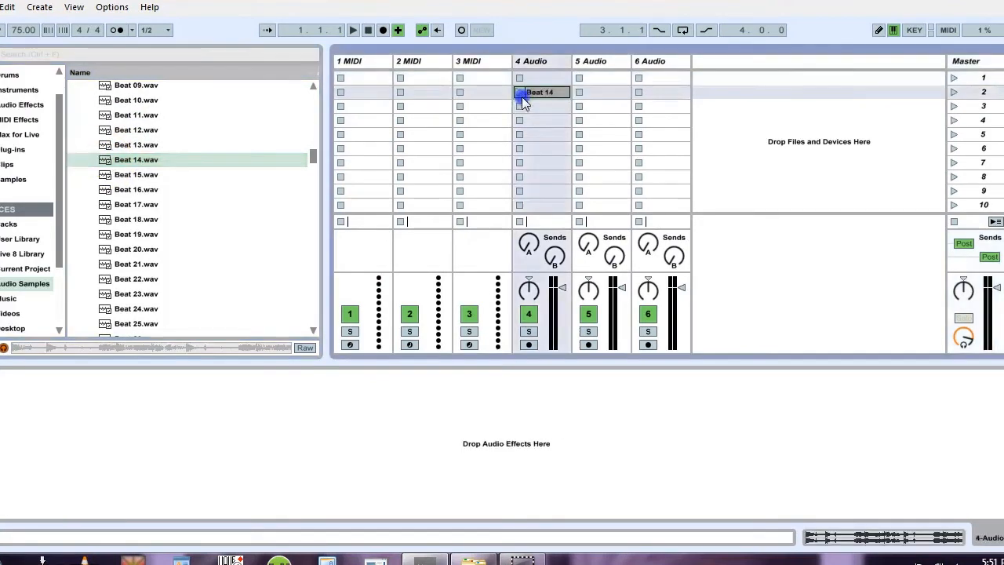
# Step: Preview Beat 15.wav through Beat 19.wav and place Beat 19.wav in the third clip slot of track 4 Audio
pyautogui.click(131, 174)
pyautogui.press('Down')
pyautogui.press('Down')
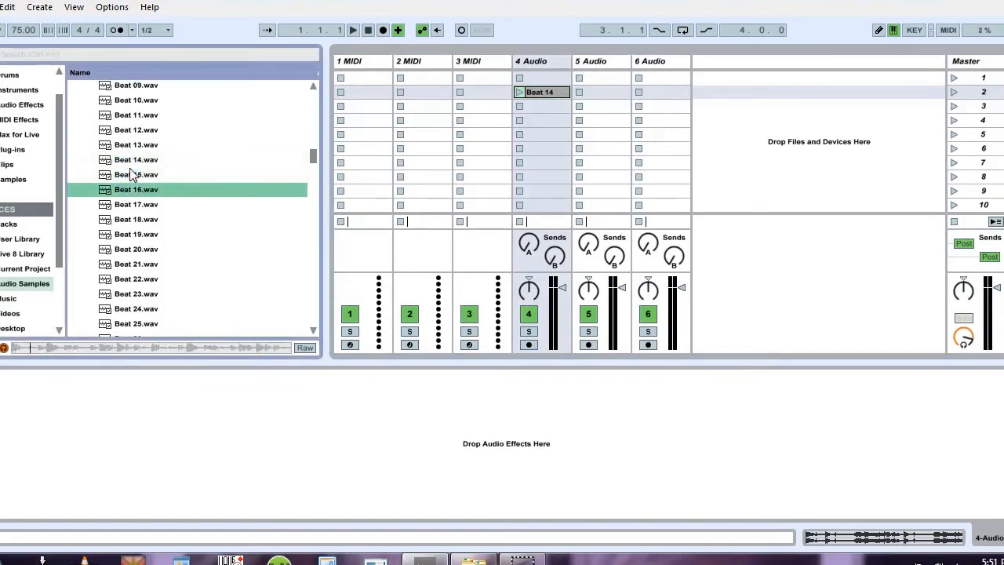
pyautogui.press('Down')
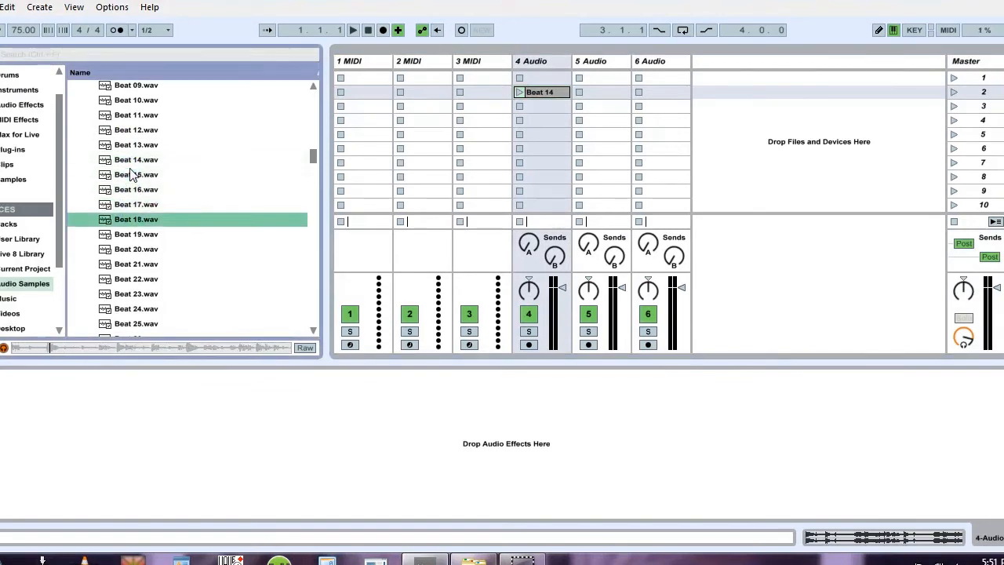
pyautogui.press('Down')
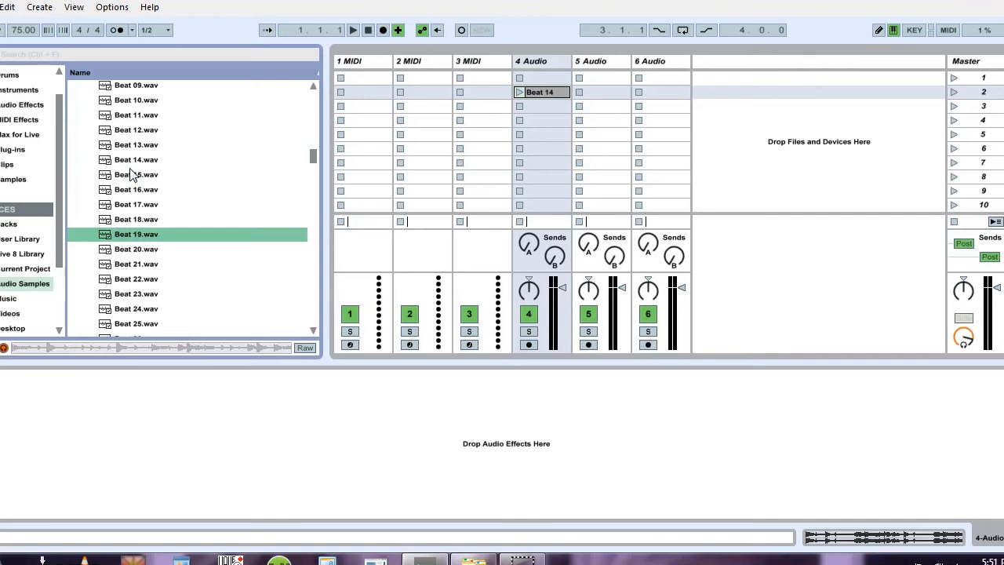
pyautogui.click(119, 236)
pyautogui.moveTo(570, 128); pyautogui.dragTo(539, 106)
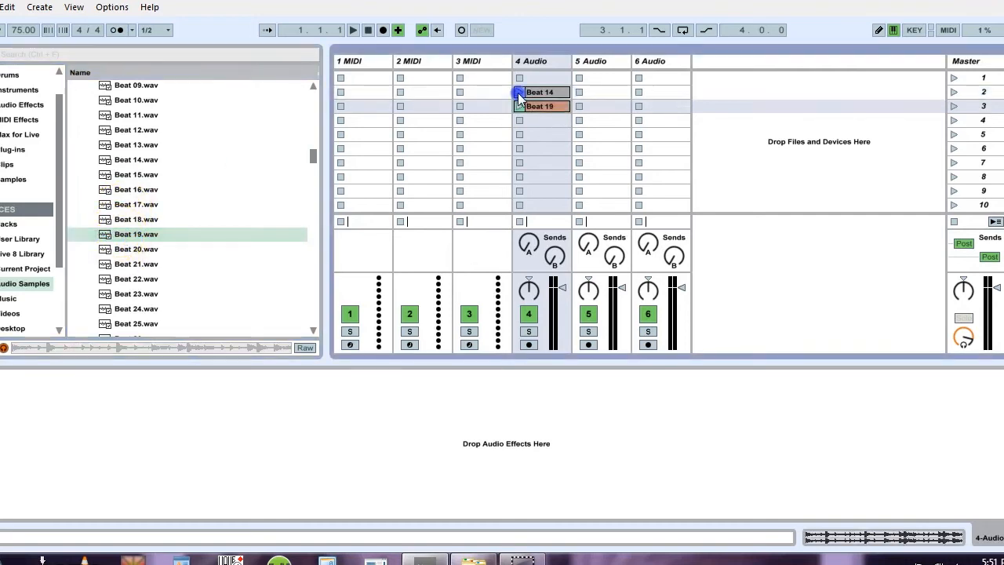
# Step: Play the Beat 14 clip, and view its sample settings and the devices on the Master and 4 Audio tracks
pyautogui.click(518, 92)
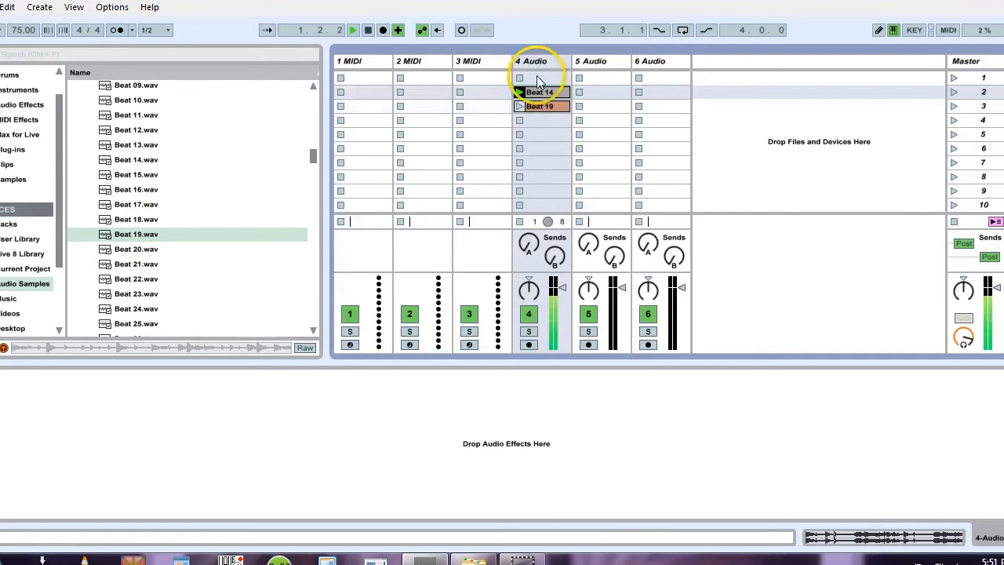
pyautogui.doubleClick(538, 92)
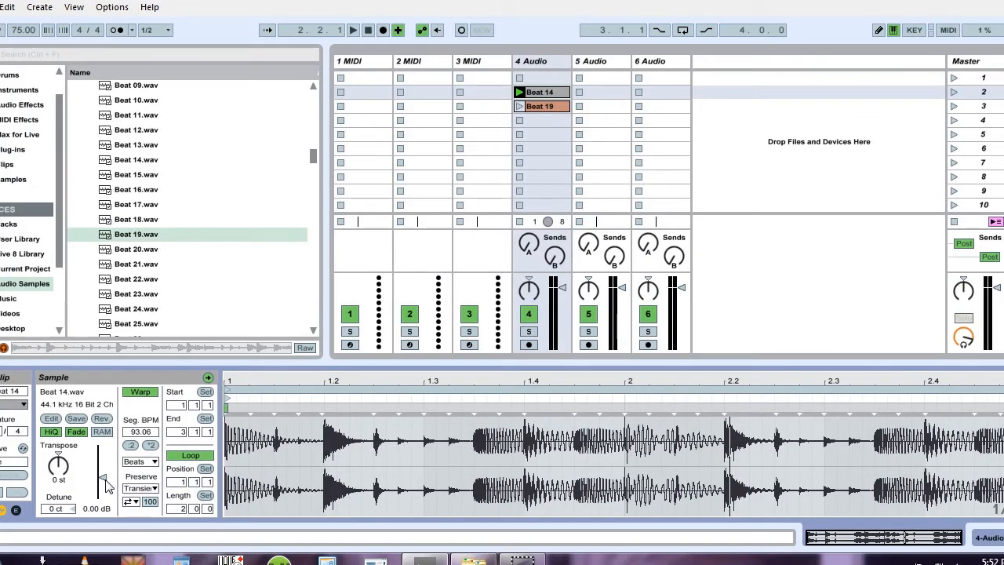
pyautogui.click(978, 67)
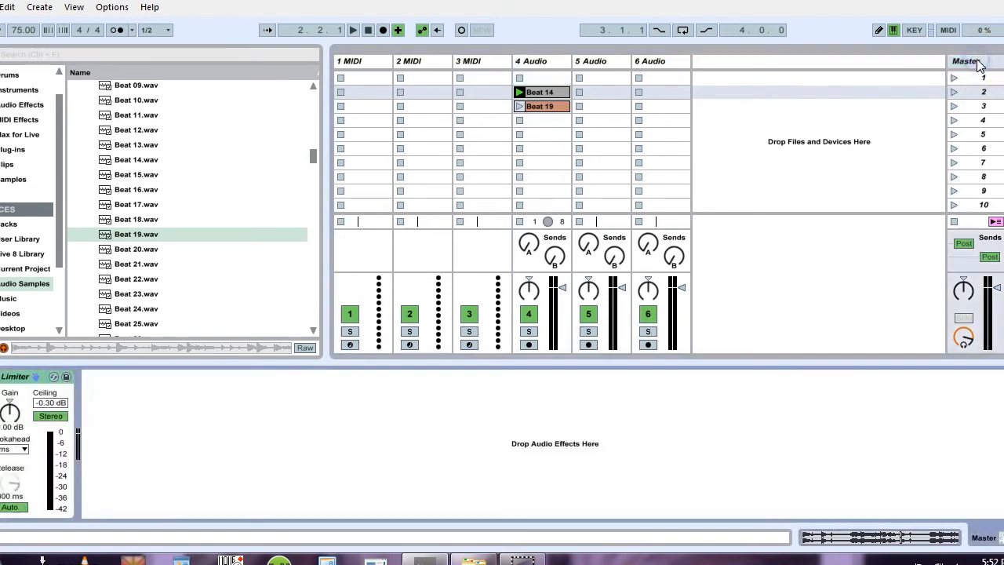
pyautogui.click(533, 61)
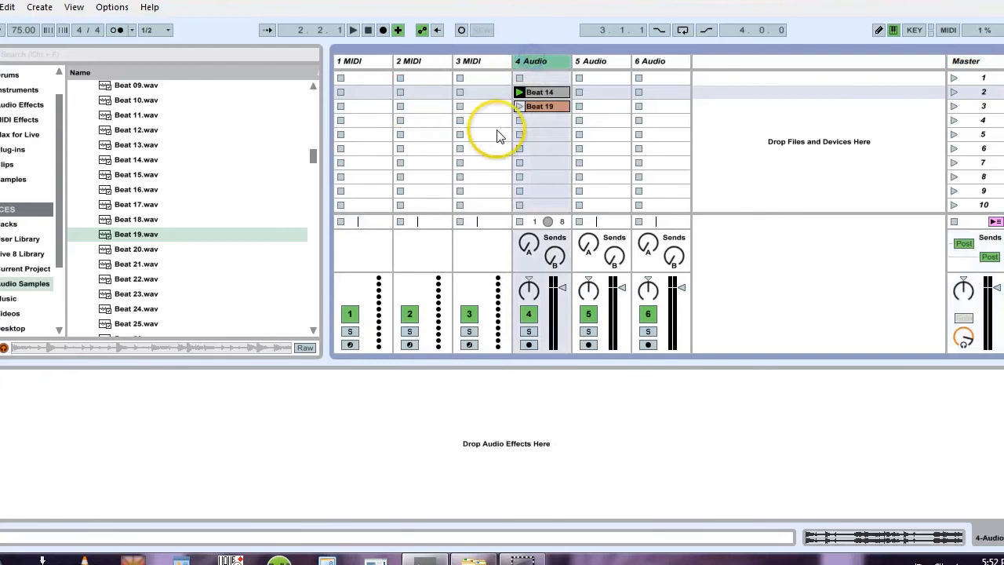
# Step: Set the clip gain of both Beat 14 and Beat 19 to 3.50 dB
pyautogui.click(539, 94)
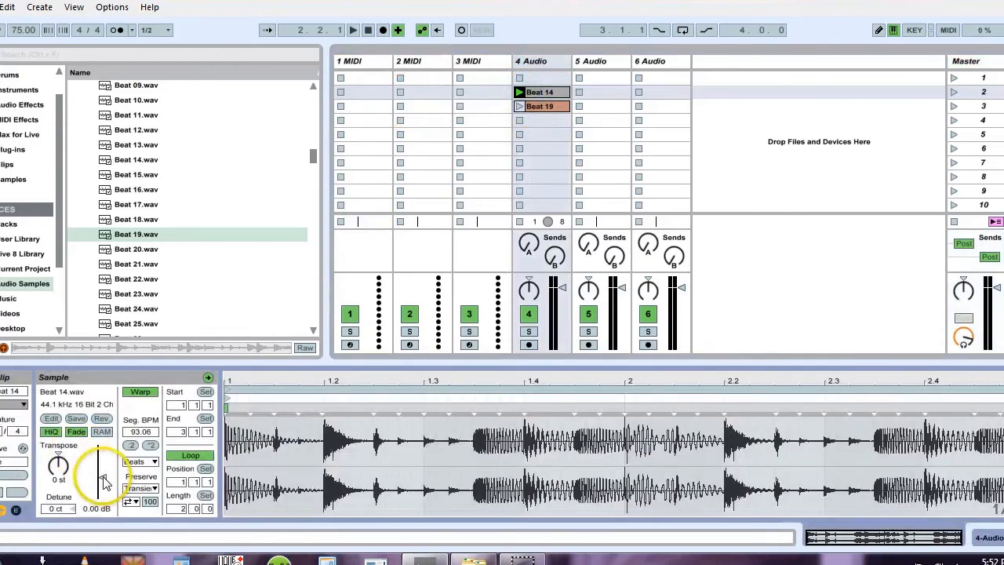
pyautogui.moveTo(102, 477); pyautogui.dragTo(102, 472)
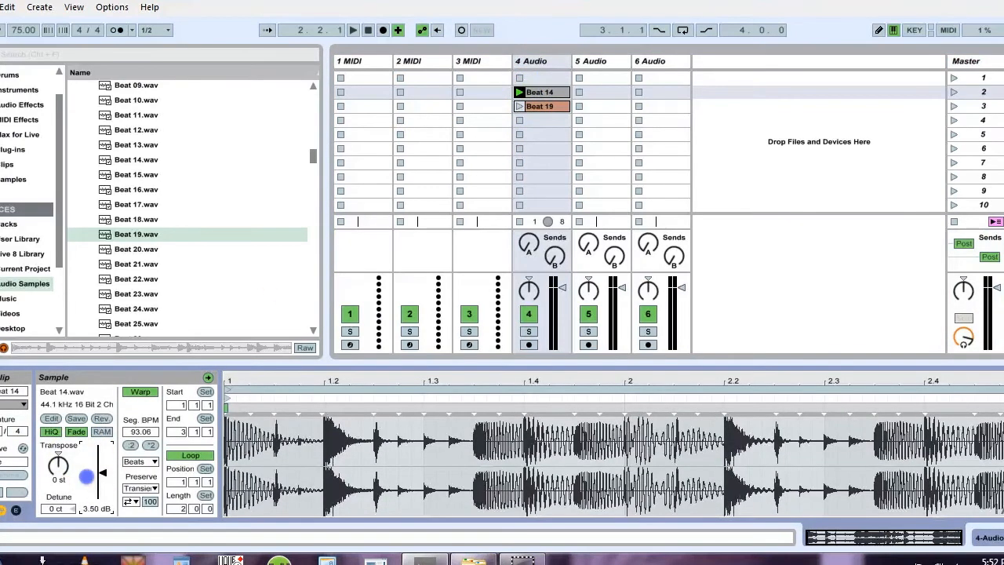
pyautogui.click(540, 106)
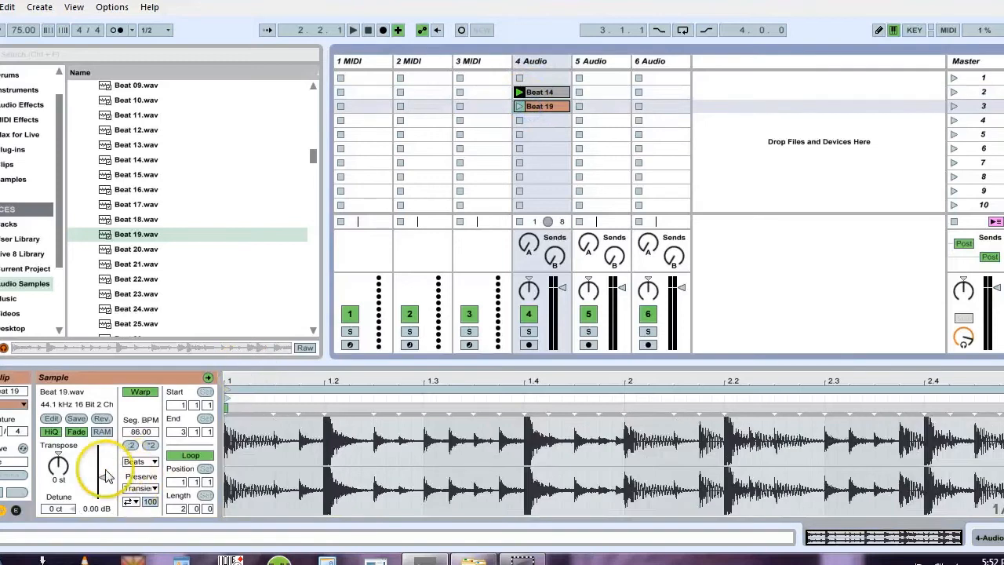
pyautogui.moveTo(88, 475); pyautogui.dragTo(86, 472)
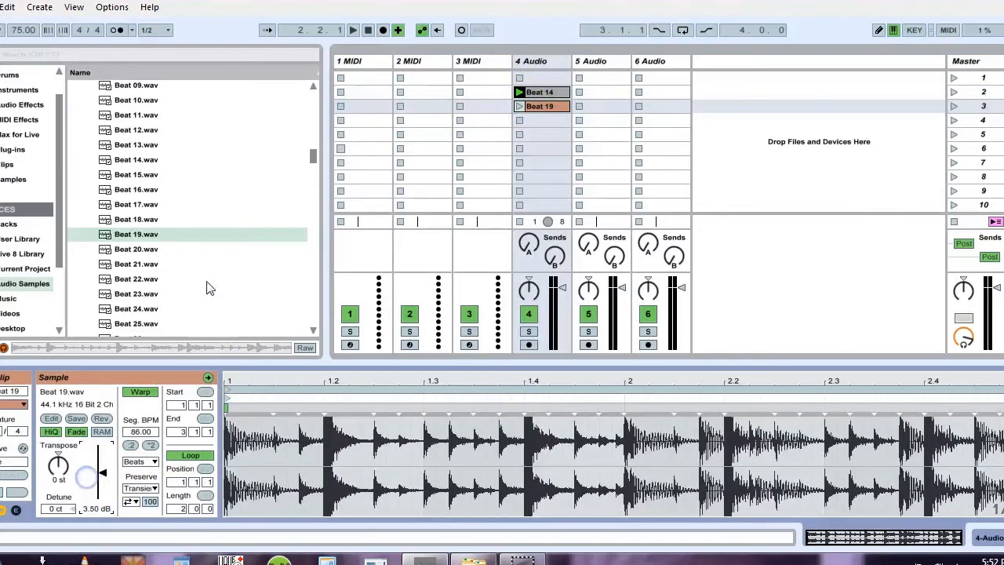
# Step: Play back the Beat 14 clip on track 4 Audio to hear it at the raised gain
pyautogui.click(519, 92)
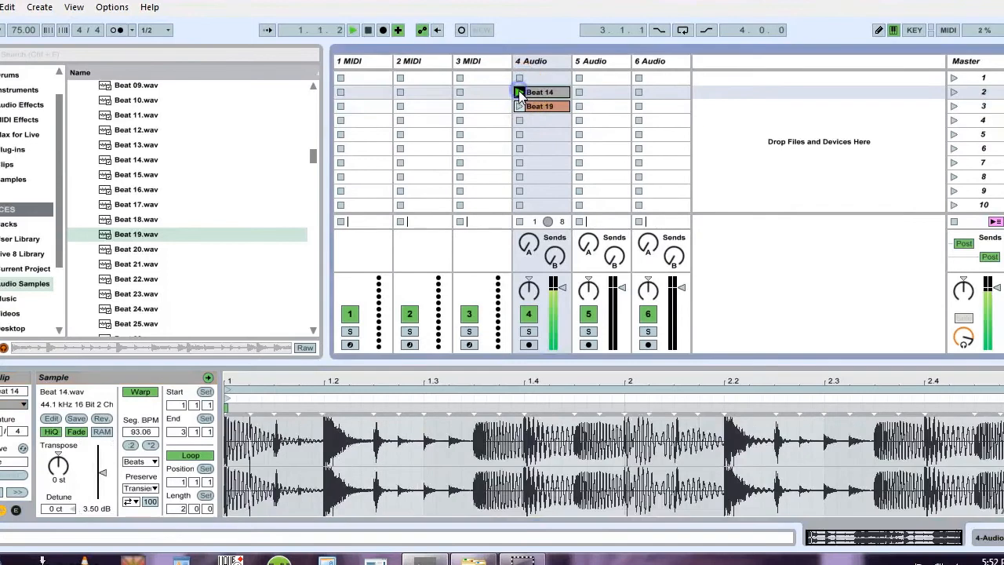
pyautogui.click(519, 106)
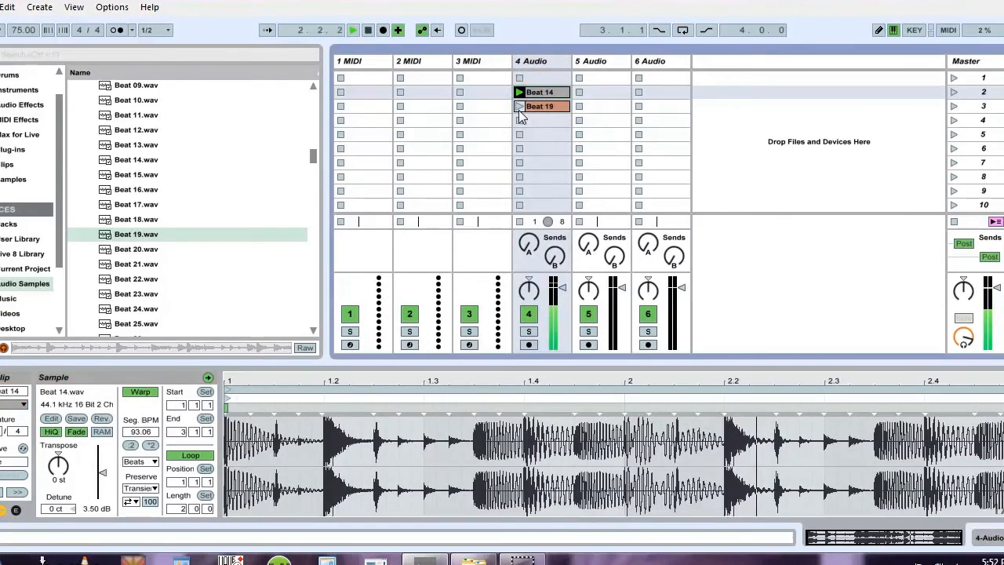
pyautogui.click(519, 122)
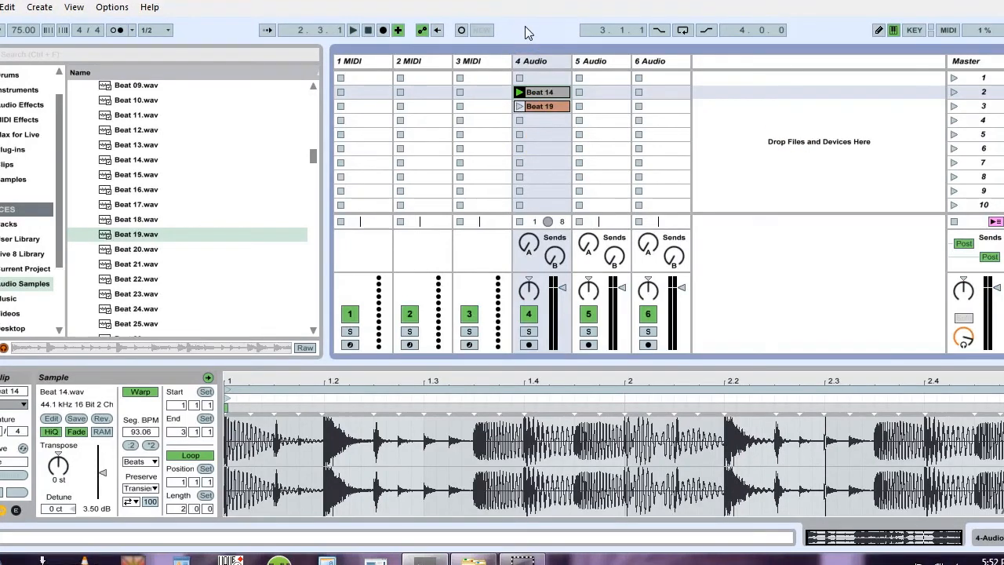
pyautogui.click(519, 92)
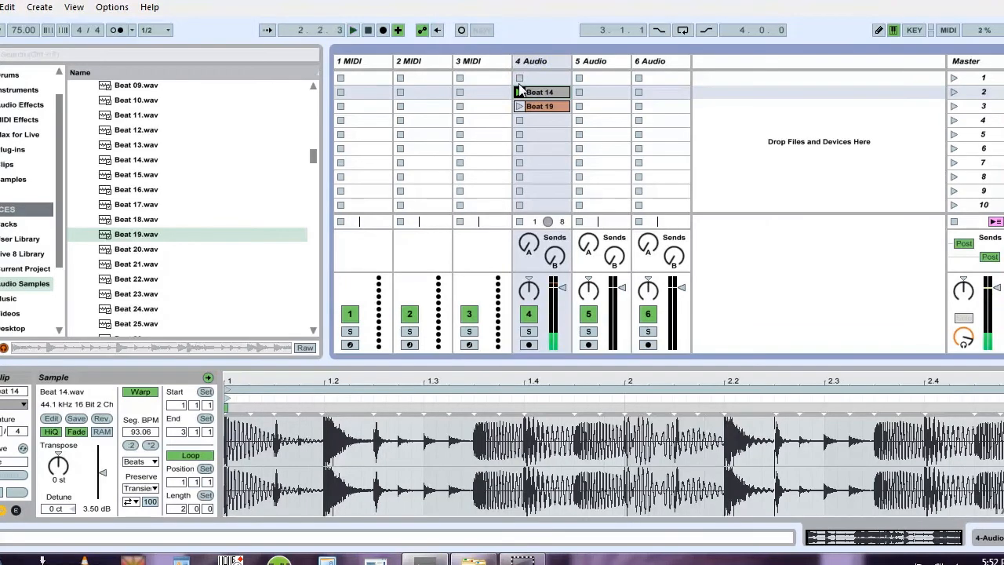
pyautogui.click(522, 93)
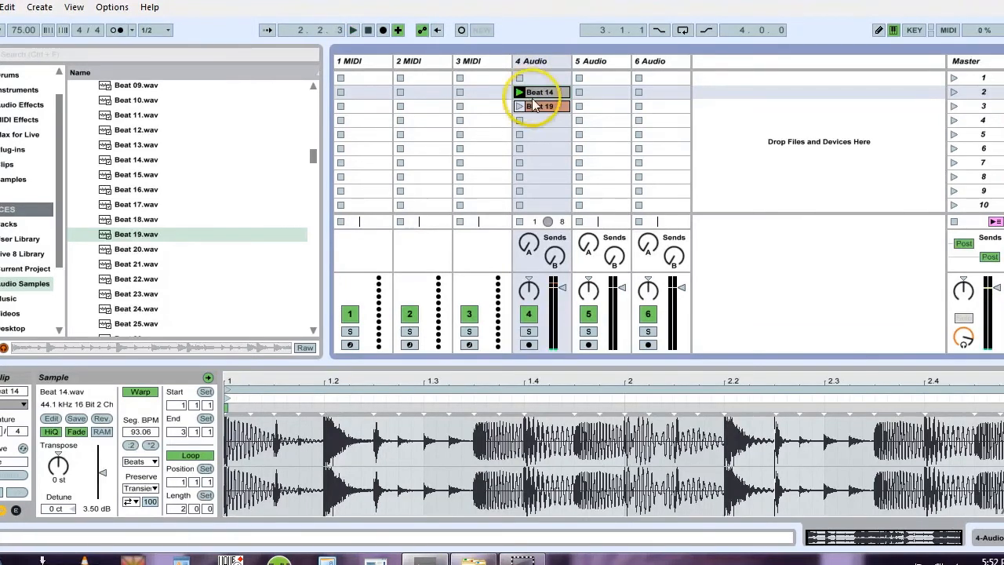
pyautogui.rightClick(476, 451)
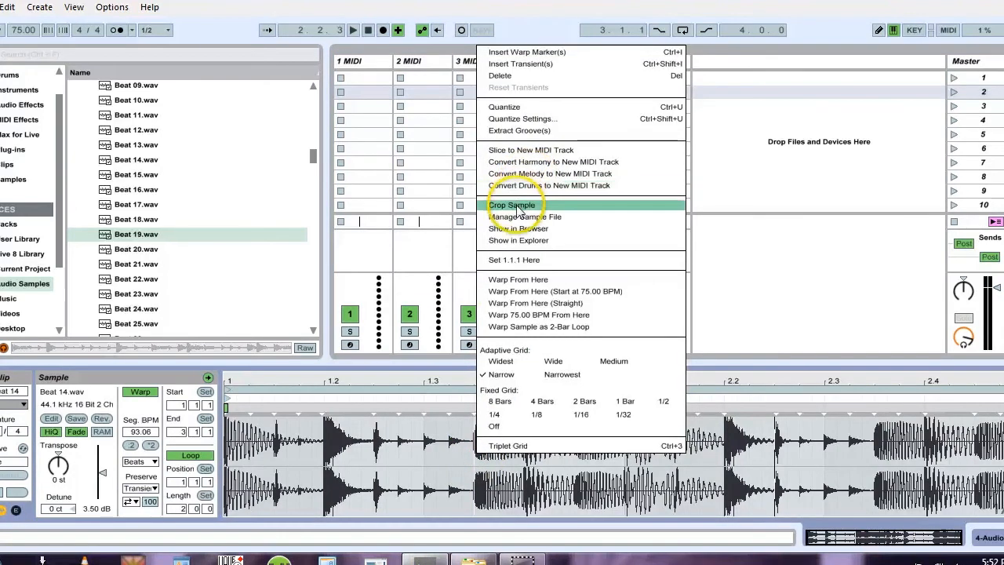
pyautogui.click(514, 152)
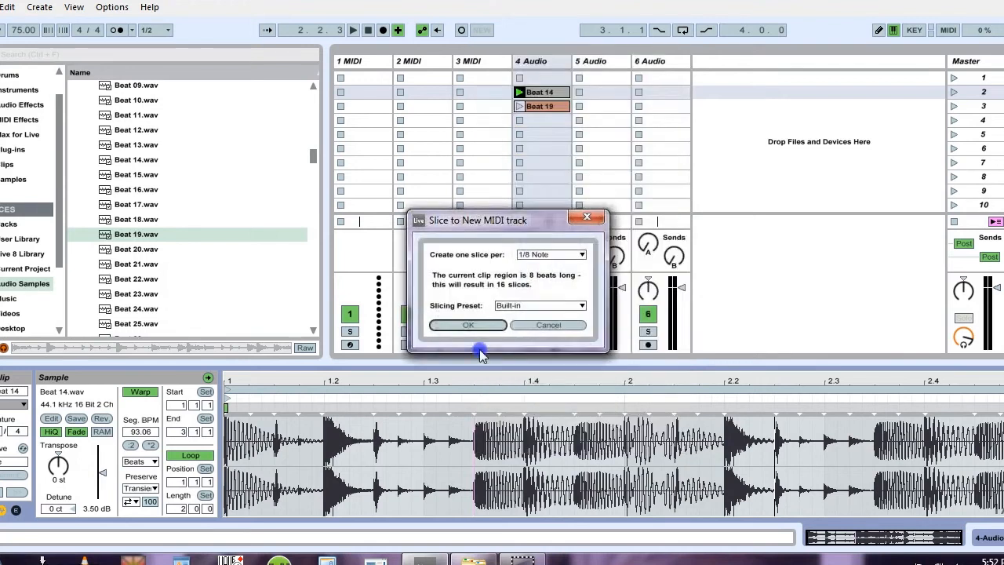
pyautogui.click(539, 324)
# Step: Move the Beat 14 and Beat 19 clips from Session View to the start of 4 Audio in the Arrangement and resume arrangement playback
pyautogui.click(530, 91)
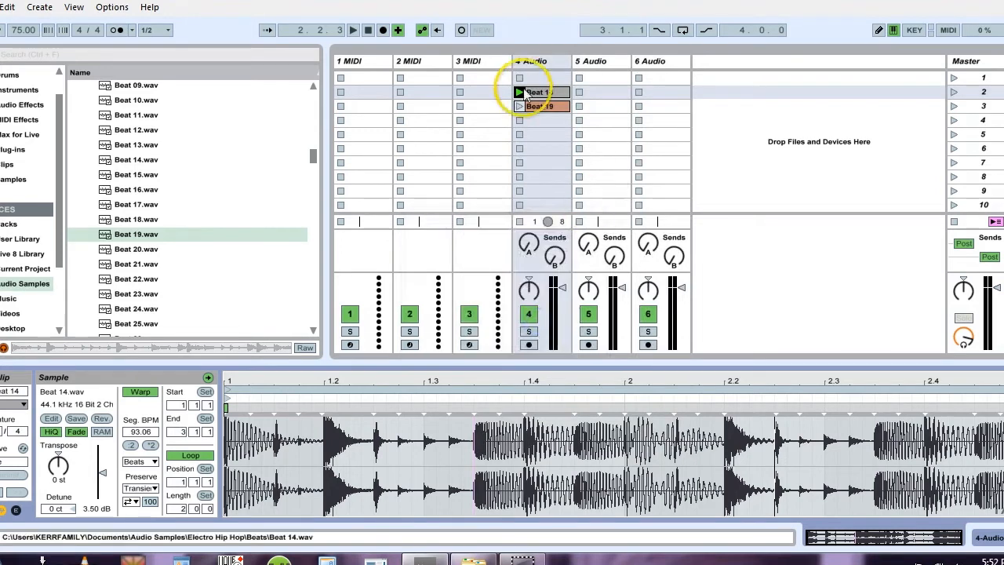
pyautogui.keyDown('shift'); pyautogui.click(532, 105); pyautogui.keyUp('shift')
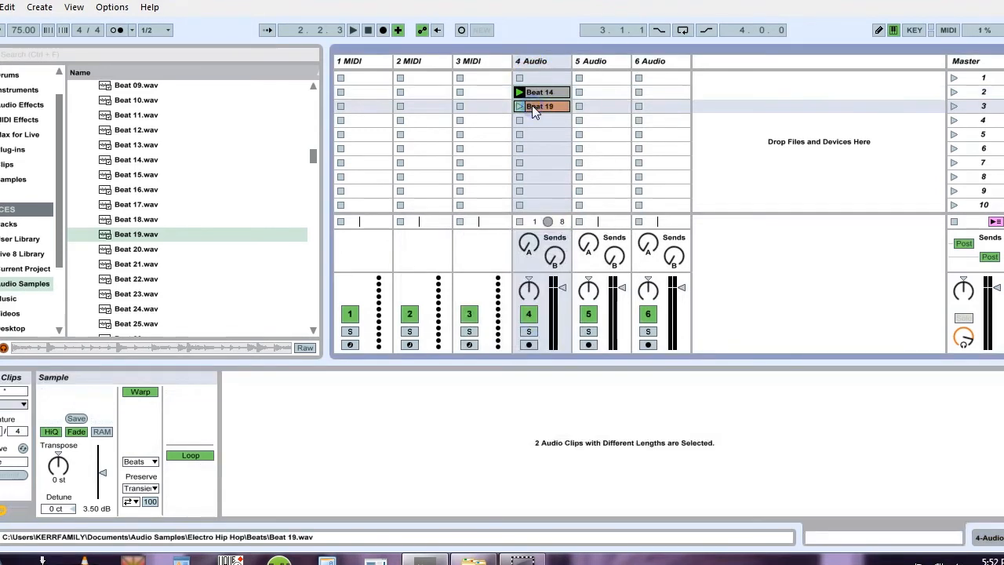
pyautogui.press('Delete')
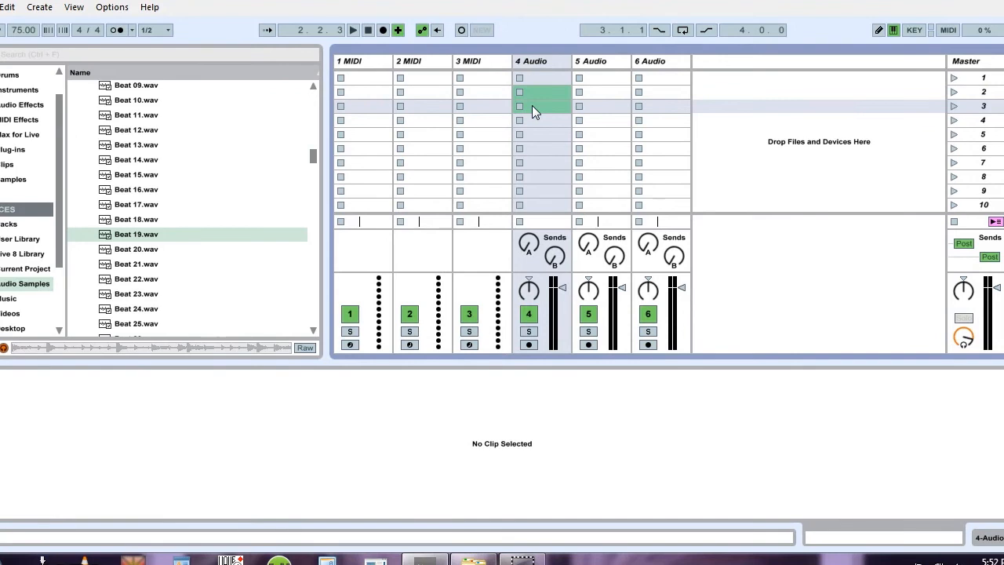
pyautogui.press('Tab')
pyautogui.click(333, 221)
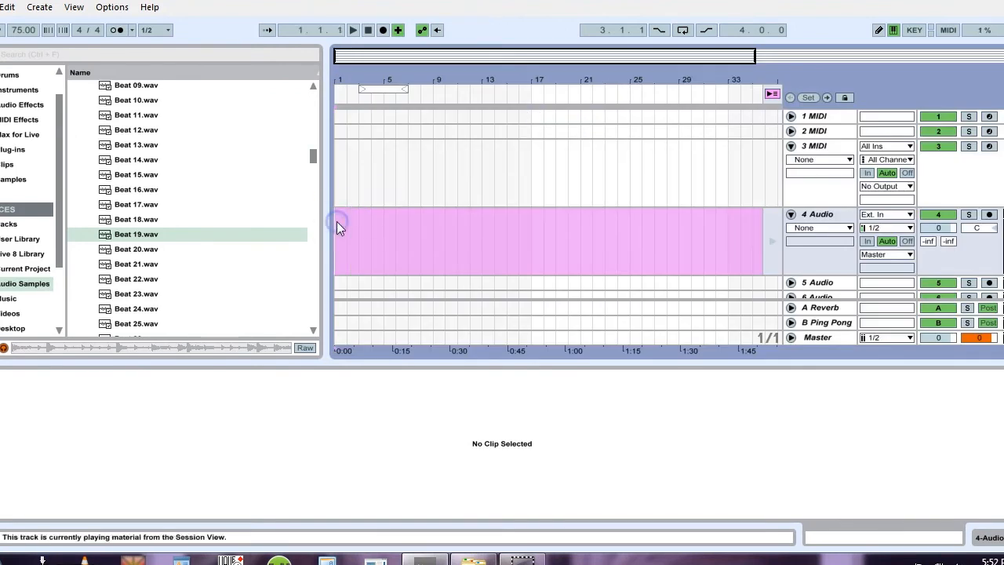
pyautogui.hotkey('ctrl', 'v')
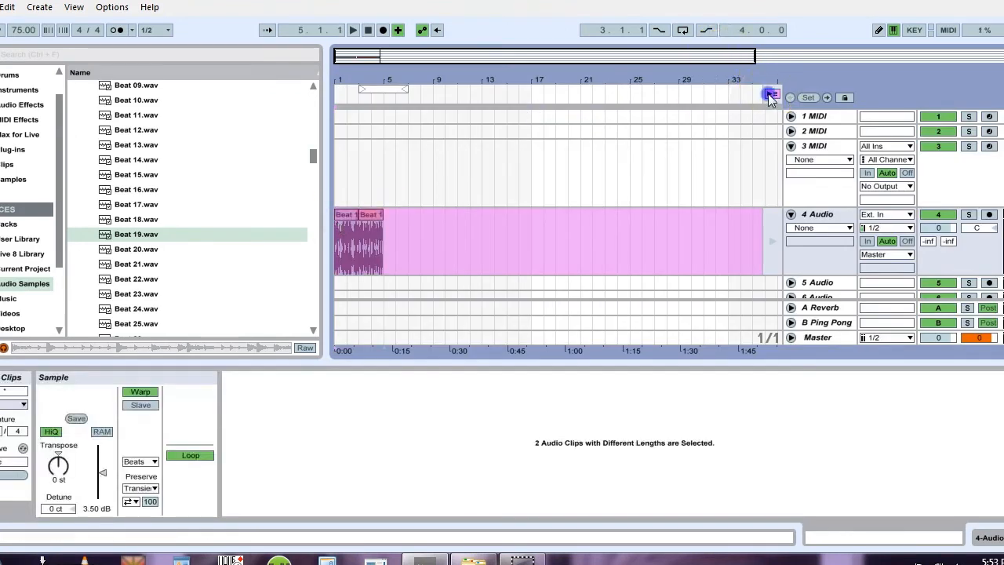
pyautogui.click(770, 95)
# Step: Split the Beat 14 clip at 1.1.3 in the arrangement and play from the second part
pyautogui.press('space')
pyautogui.moveTo(341, 77)
pyautogui.mouseDown()
pyautogui.moveTo(342, 118)
pyautogui.moveTo(343, 75)
pyautogui.mouseUp()
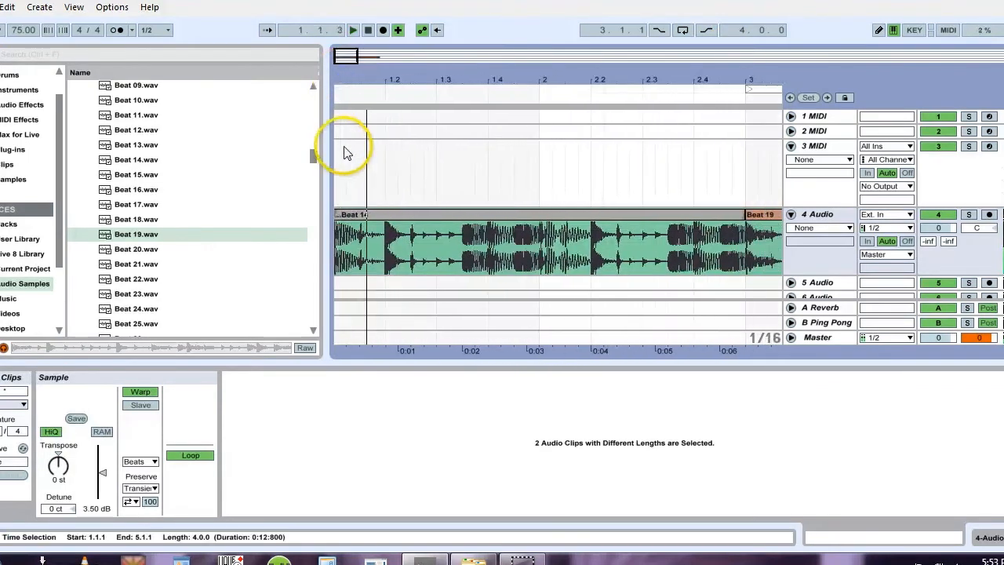
pyautogui.moveTo(359, 232); pyautogui.dragTo(335, 235)
pyautogui.hotkey('ctrl', 'e')
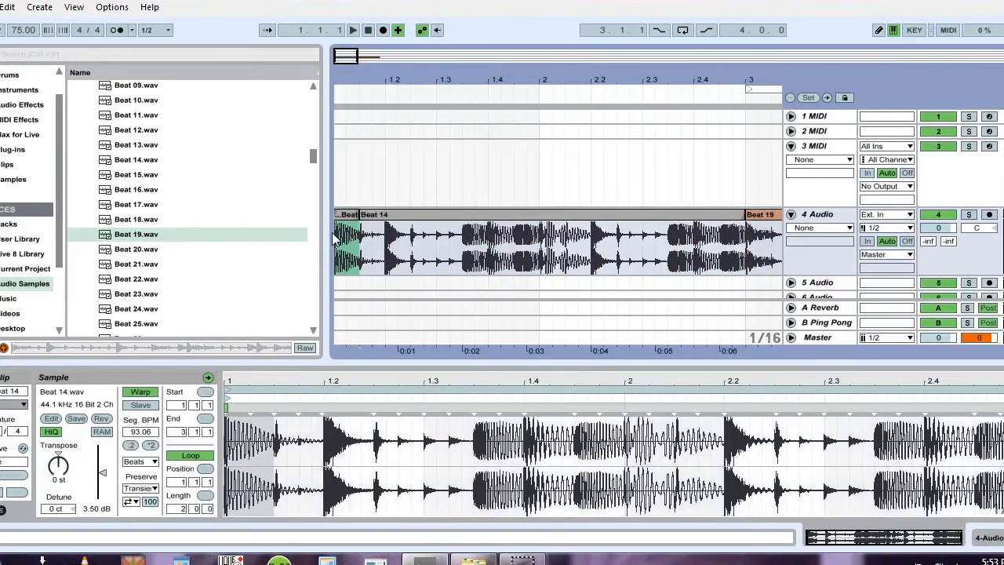
pyautogui.click(368, 216)
pyautogui.press('space')
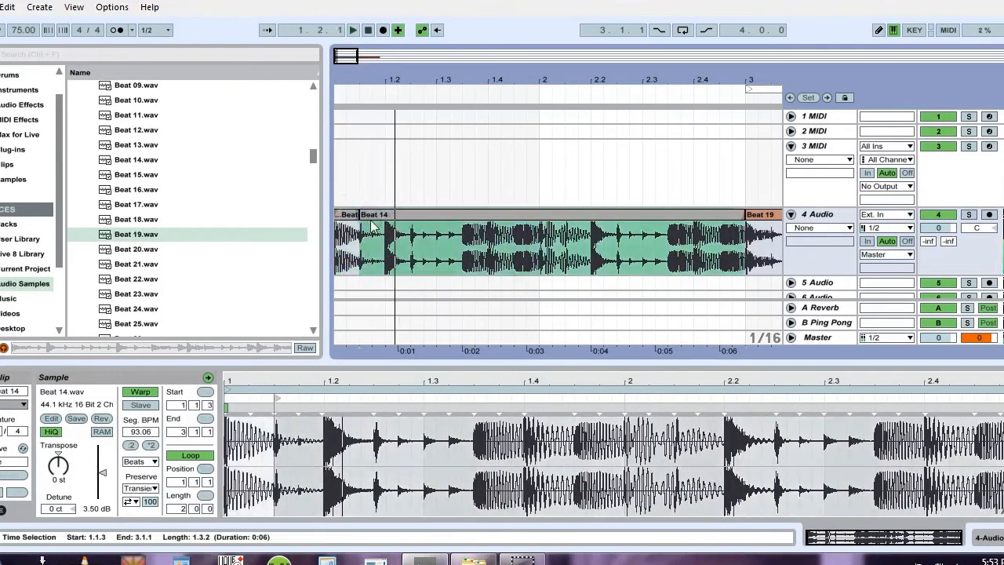
# Step: Split Beat 14 at 1.2.1 and 1.2.3, and play the slice between those two points
pyautogui.click(383, 232)
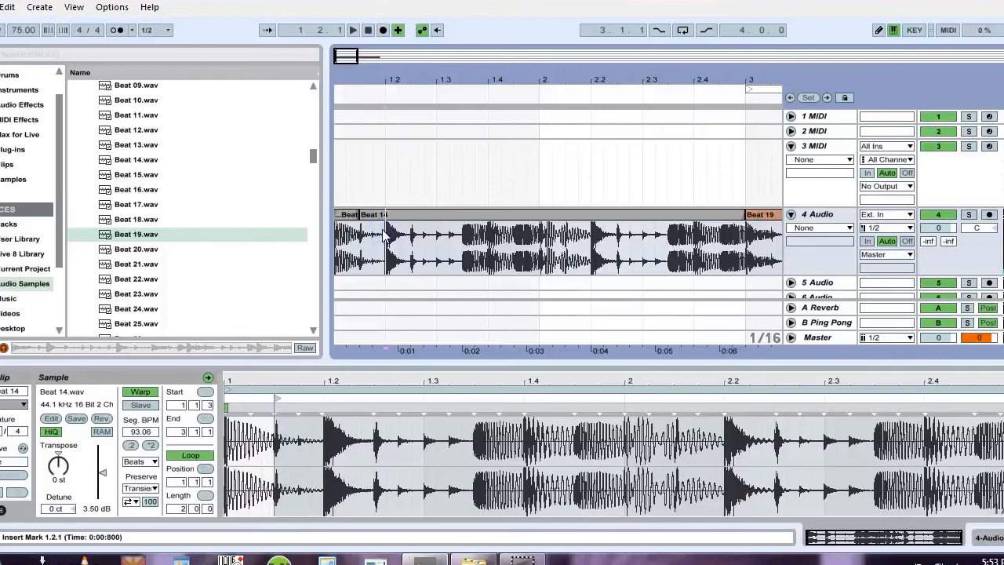
pyautogui.hotkey('ctrl', 'e')
pyautogui.click(389, 232)
pyautogui.press('space')
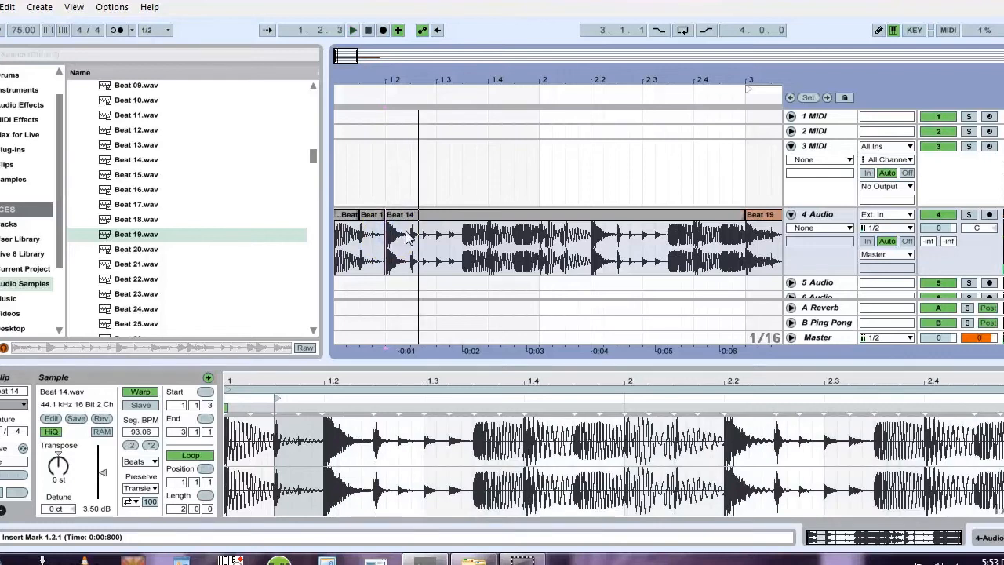
pyautogui.hotkey('ctrl', 'e')
pyautogui.click(397, 216)
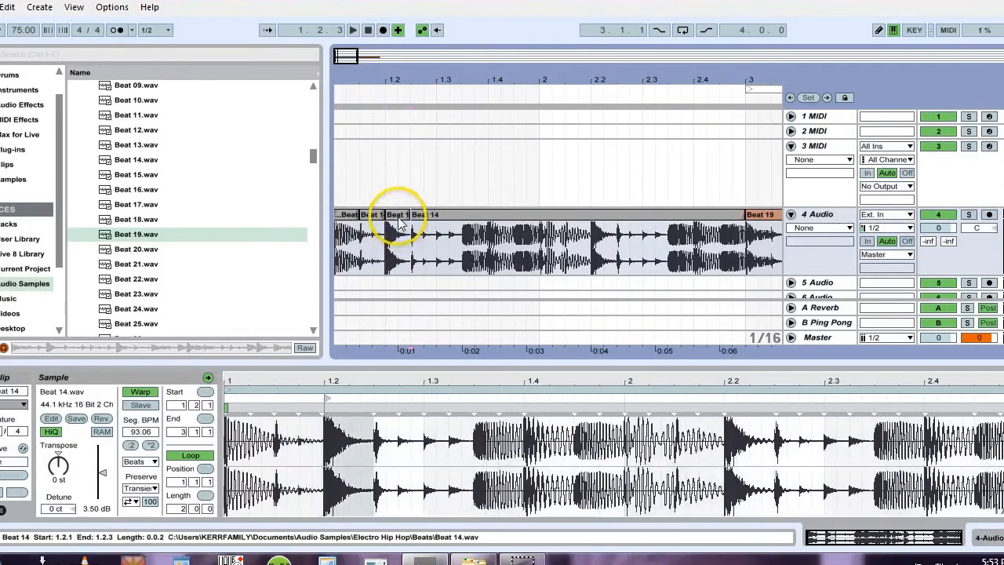
pyautogui.press('space')
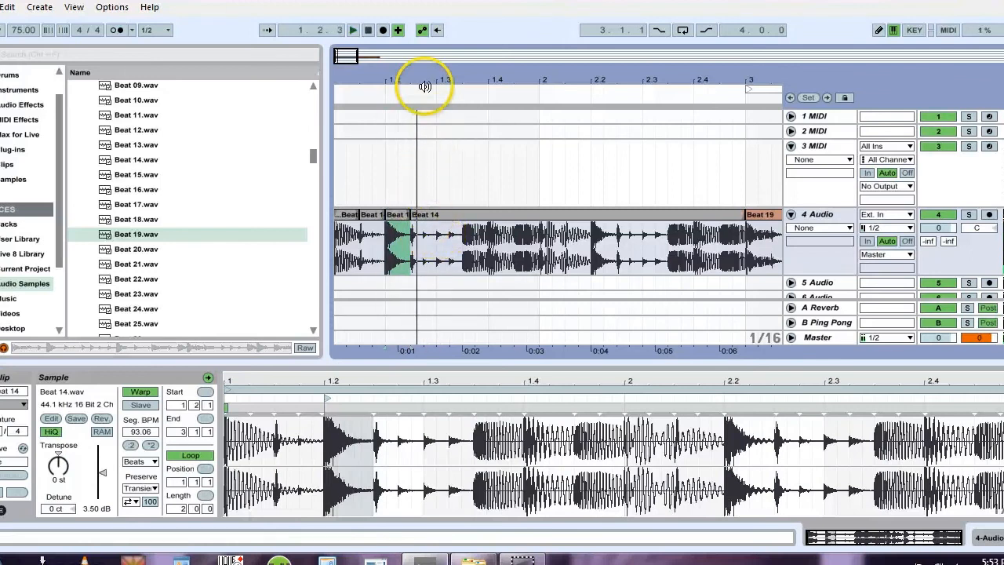
# Step: Separate the Beat 14 hit from 1.2.3 to 1.2.4 as its own slice and play it back
pyautogui.moveTo(424, 85); pyautogui.dragTo(421, 94)
pyautogui.moveTo(426, 224); pyautogui.dragTo(396, 239)
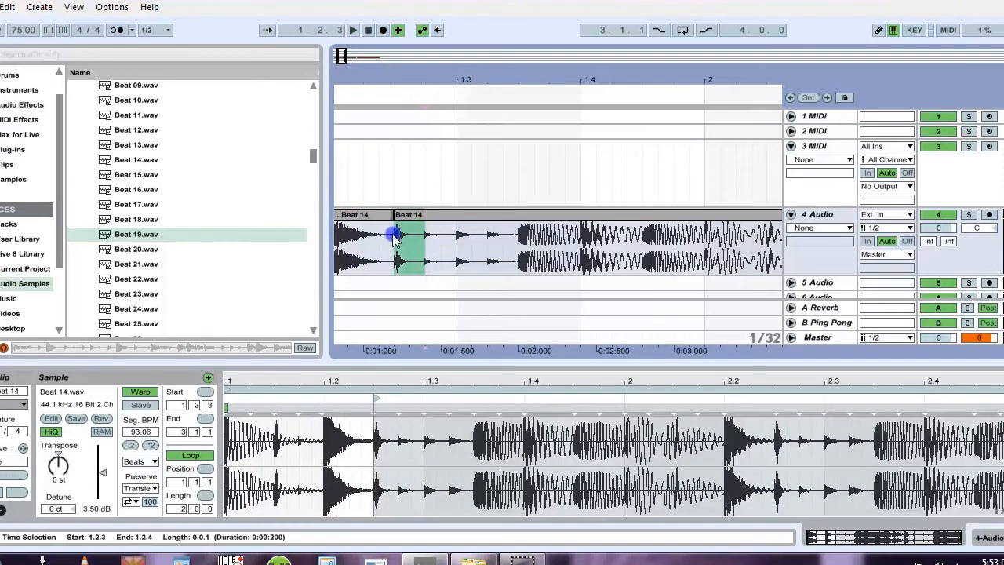
pyautogui.hotkey('ctrl', 'e')
pyautogui.press('space')
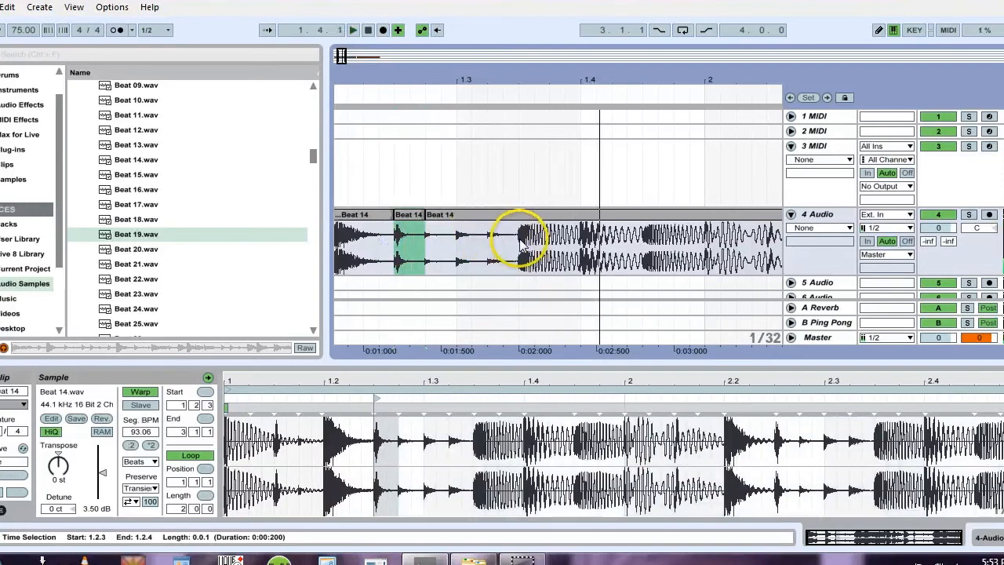
# Step: Separate Beat 14 into slices from 1.3.3 to 1.4.1 and from 1.4.1 to 1.4.3, playing back from 1.4.1 in between
pyautogui.moveTo(518, 240); pyautogui.dragTo(578, 265)
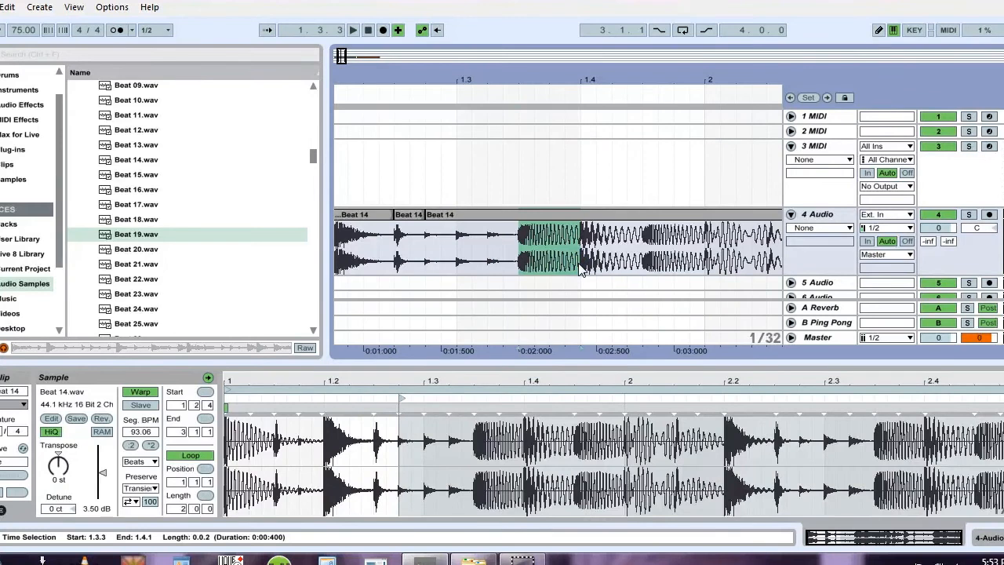
pyautogui.hotkey('ctrl', 'e')
pyautogui.click(587, 239)
pyautogui.press('space')
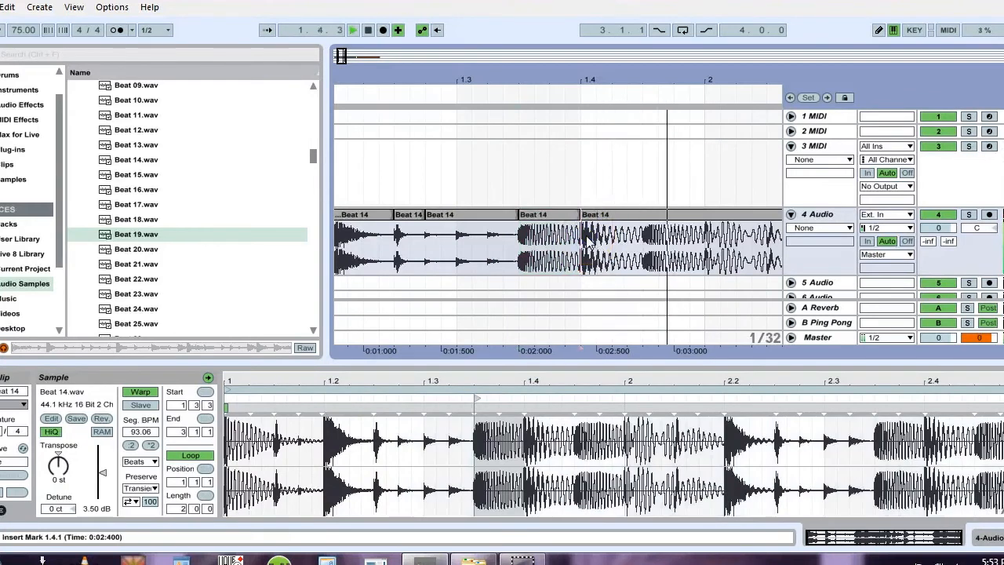
pyautogui.press('space')
pyautogui.moveTo(639, 236); pyautogui.dragTo(579, 237)
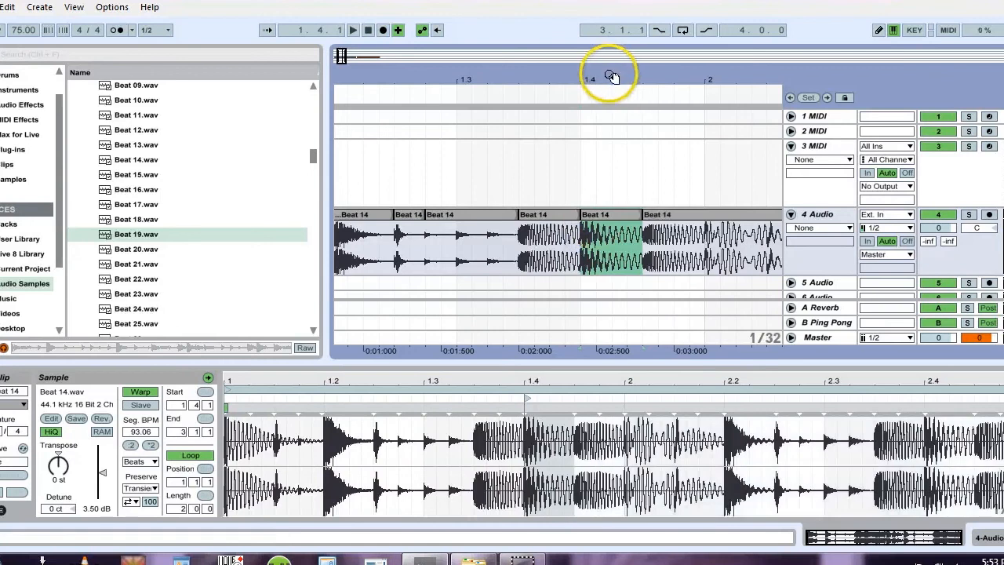
# Step: Split the Beat 19 clip at 3.1.3 and play its first slice
pyautogui.moveTo(610, 78); pyautogui.dragTo(390, 77)
pyautogui.click(476, 214)
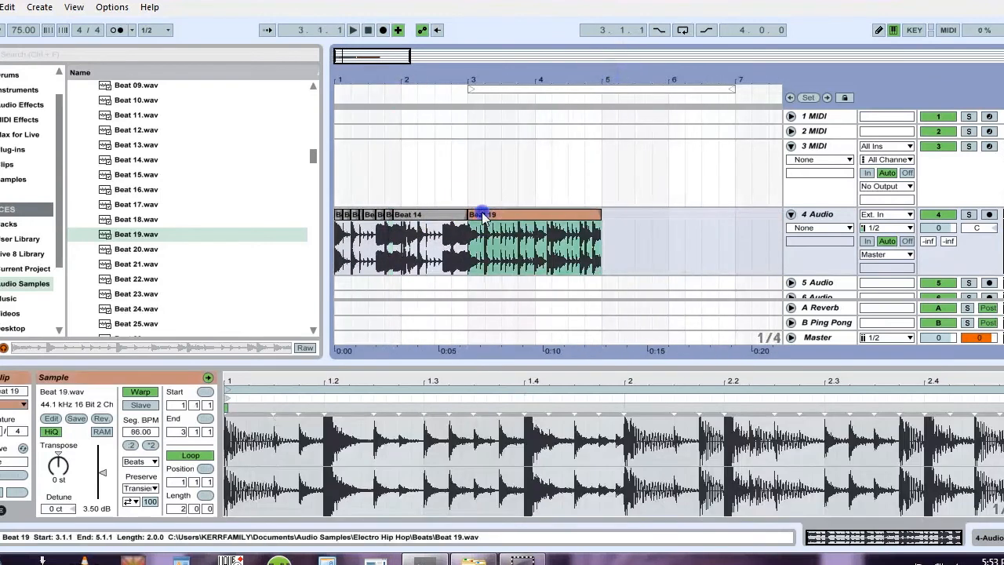
pyautogui.moveTo(487, 83); pyautogui.dragTo(478, 79)
pyautogui.click(445, 234)
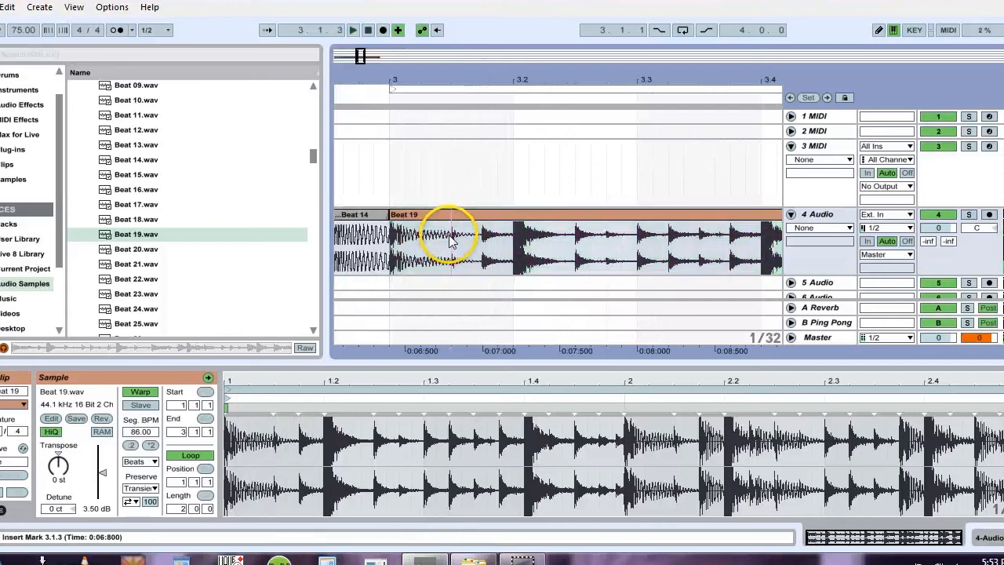
pyautogui.hotkey('ctrl', 'e')
pyautogui.click(439, 210)
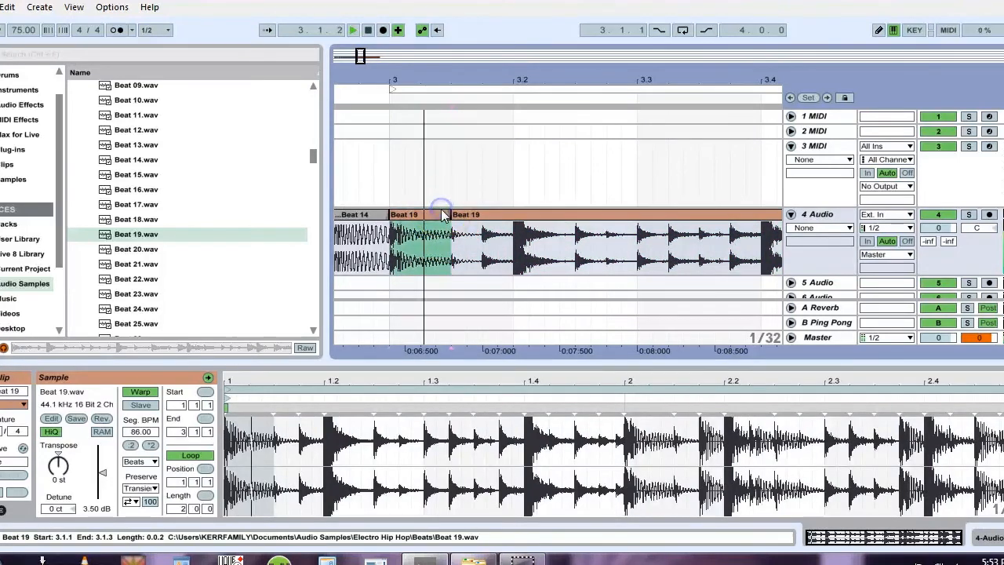
# Step: Separate the Beat 19 hit from 3.1.4 to 3.2.1 as its own slice
pyautogui.click(486, 234)
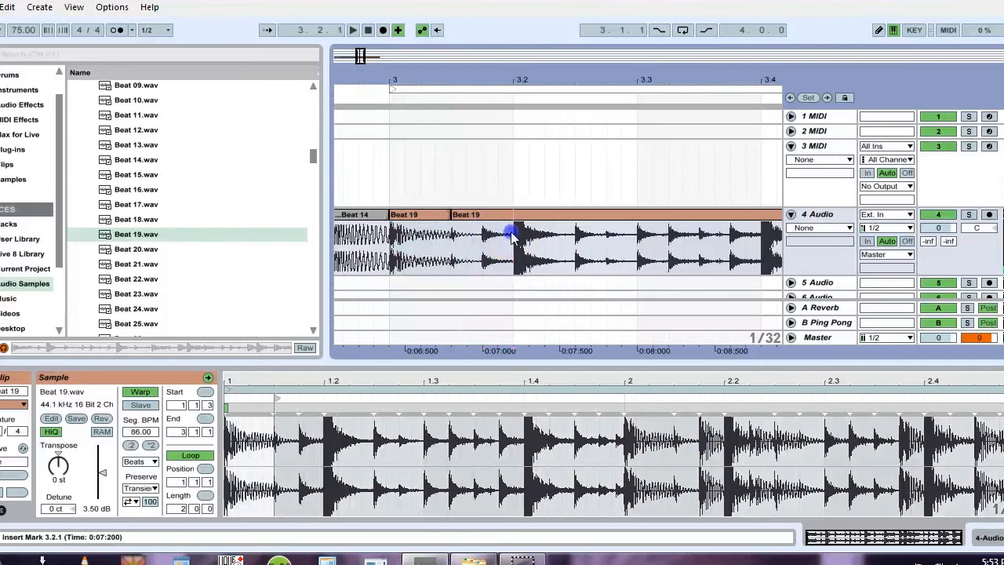
pyautogui.moveTo(513, 226); pyautogui.dragTo(486, 239)
pyautogui.hotkey('ctrl', 'e')
pyautogui.click(519, 233)
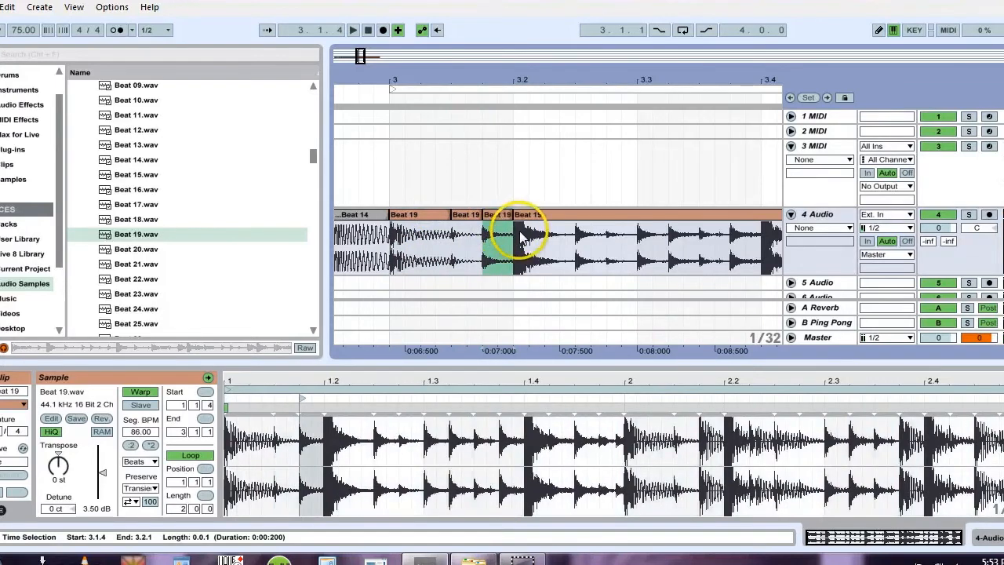
# Step: Split Beat 19 at 3.2.3 and play back from the cut
pyautogui.click(563, 237)
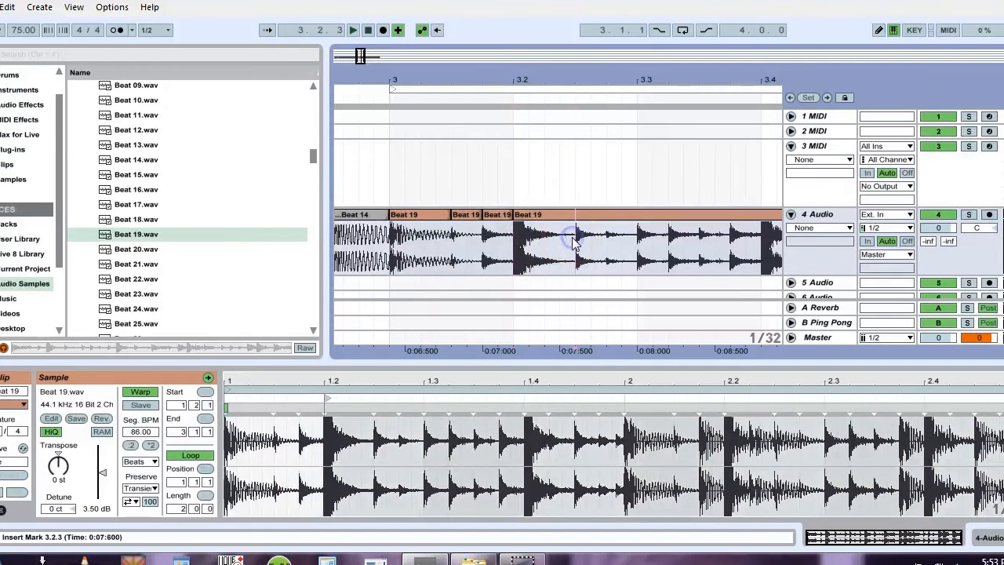
pyautogui.click(582, 237)
pyautogui.hotkey('ctrl', 'e')
pyautogui.press('space')
pyautogui.press('space')
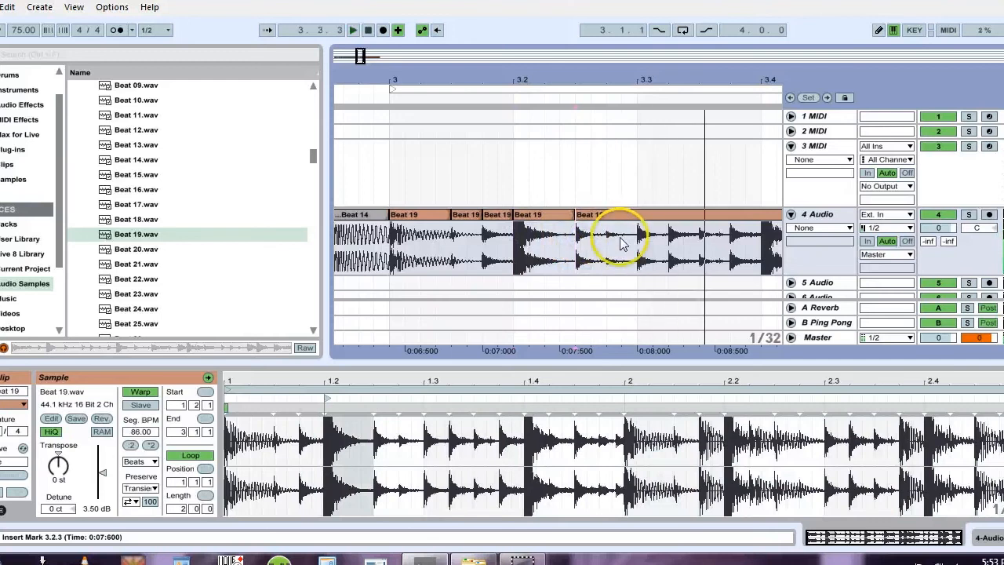
pyautogui.press('space')
# Step: Locate the Beat 19 hit from 3.3.4 to 3.4.1 and separate it as its own slice
pyautogui.click(701, 243)
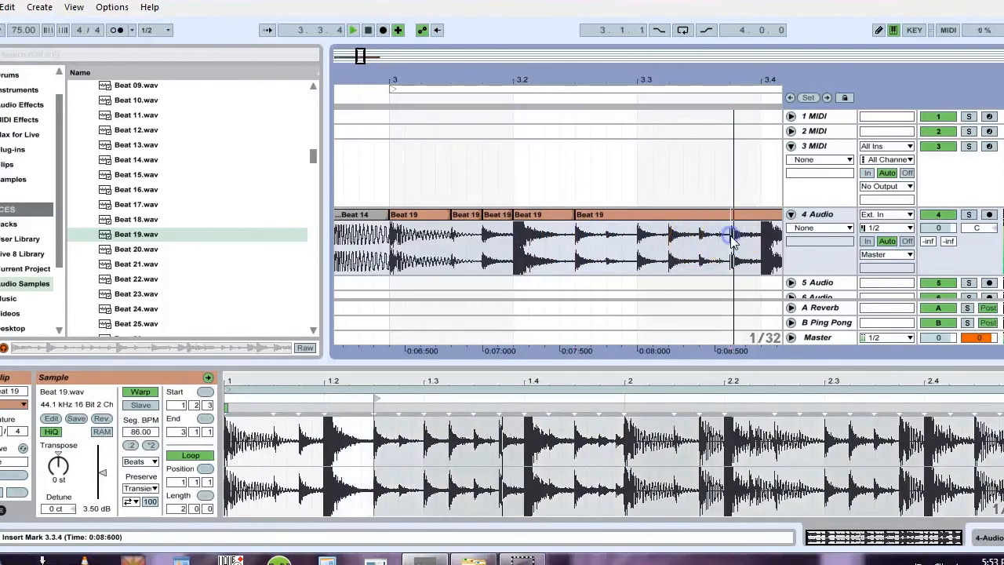
pyautogui.click(754, 245)
pyautogui.moveTo(755, 245); pyautogui.dragTo(730, 236)
pyautogui.hotkey('ctrl', 'e')
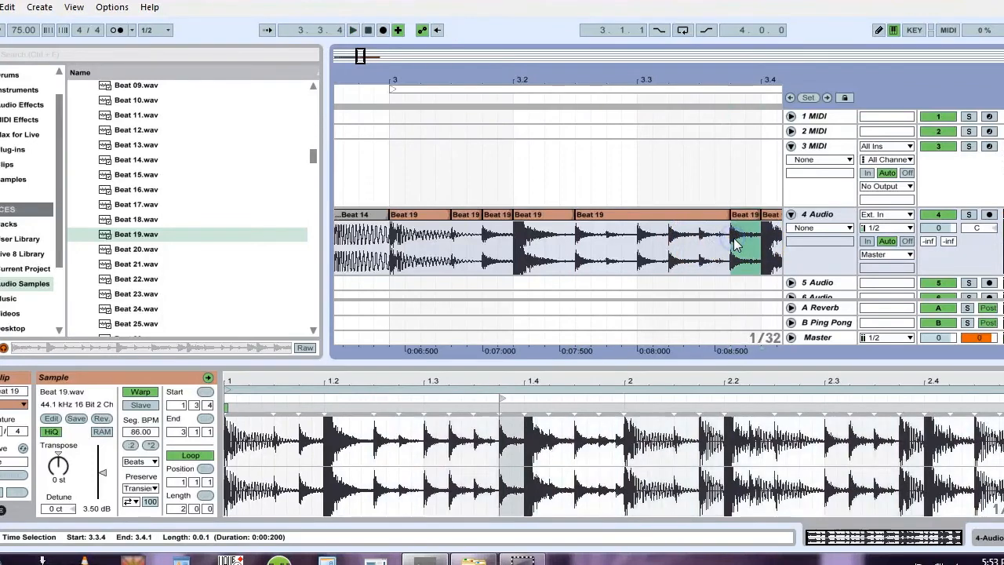
pyautogui.moveTo(674, 72); pyautogui.dragTo(674, 55)
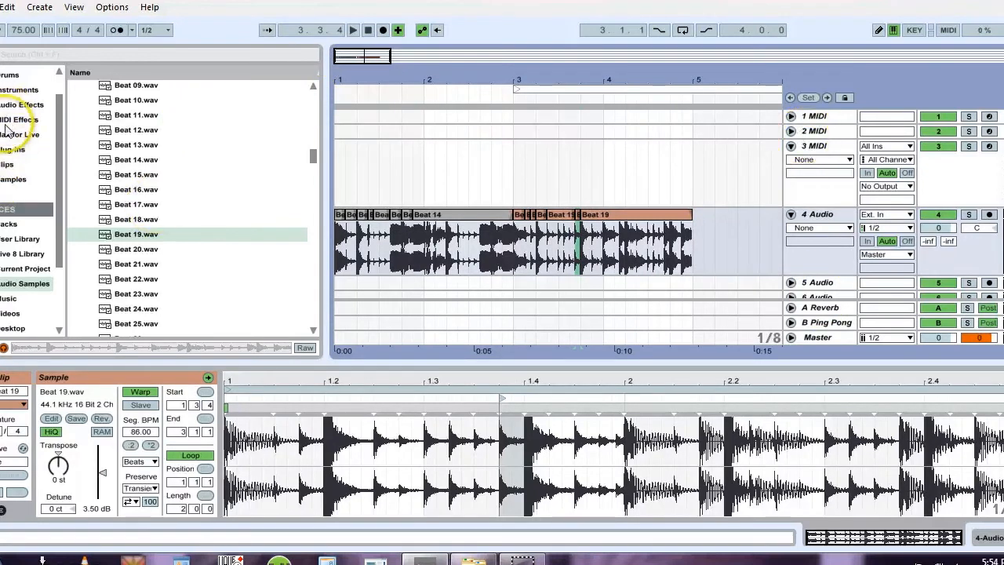
# Step: Load a Sampler on the 3 MIDI track and swap it for a Drum Rack
pyautogui.click(19, 90)
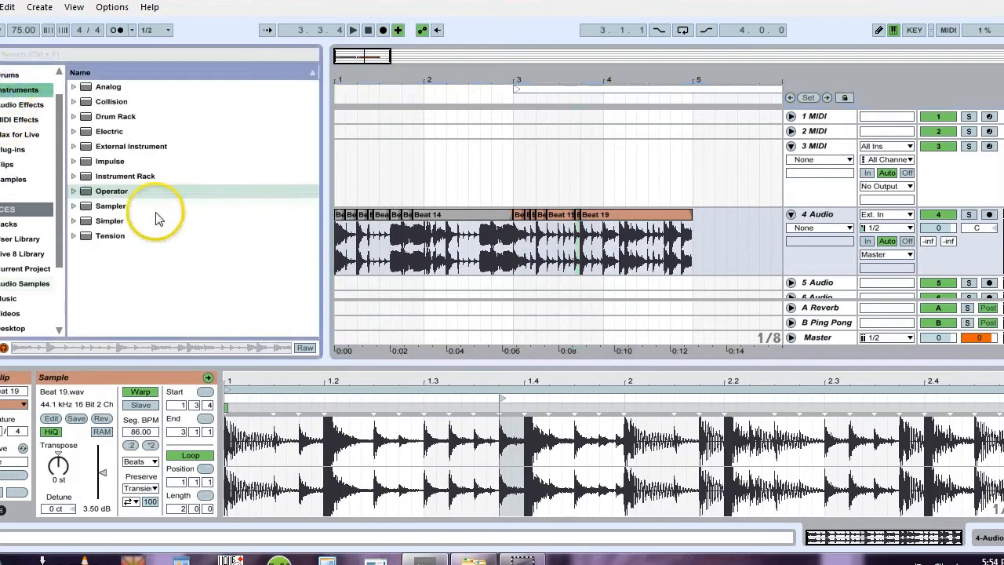
pyautogui.click(86, 205)
pyautogui.moveTo(380, 160); pyautogui.dragTo(380, 160)
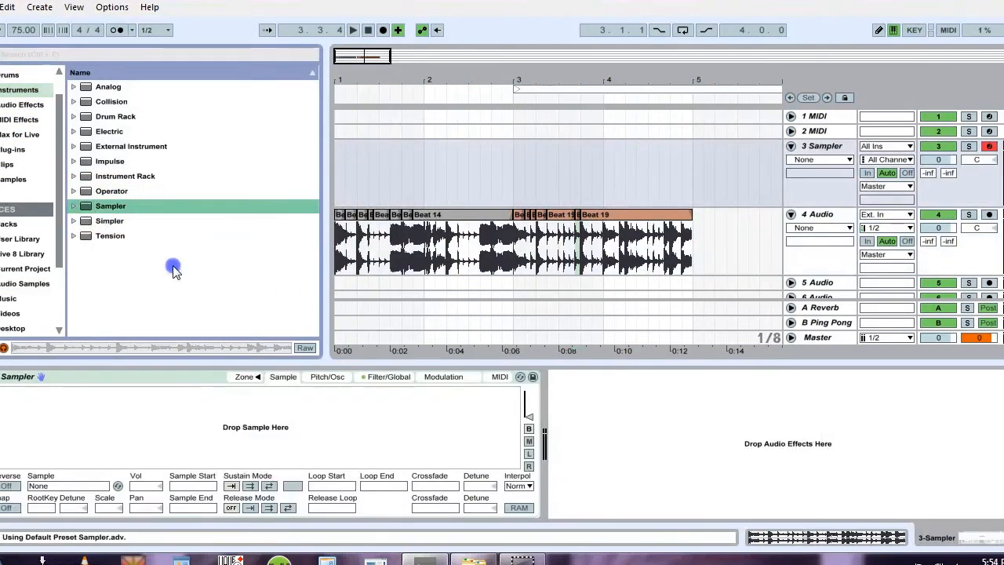
pyautogui.click(501, 377)
pyautogui.click(520, 377)
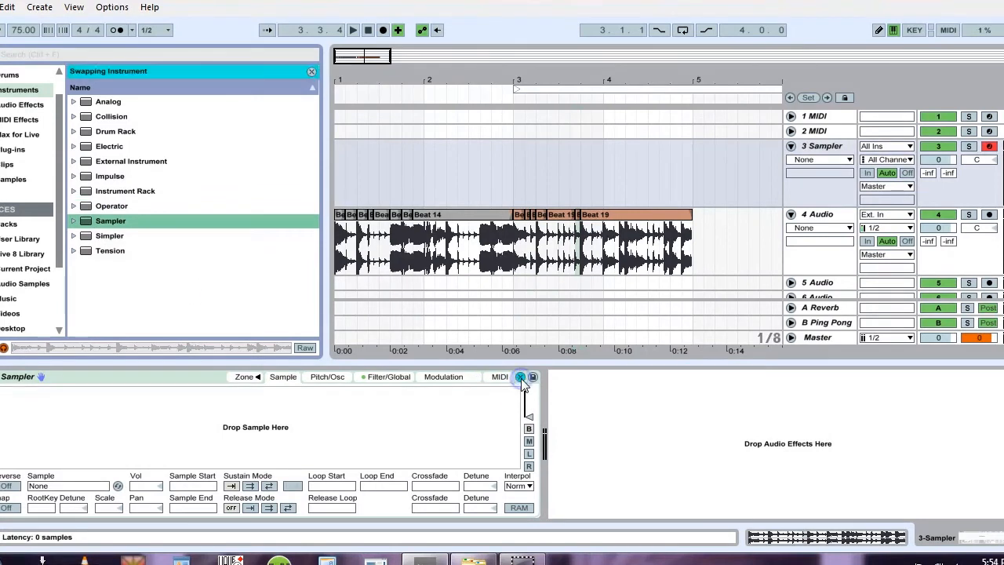
pyautogui.doubleClick(115, 130)
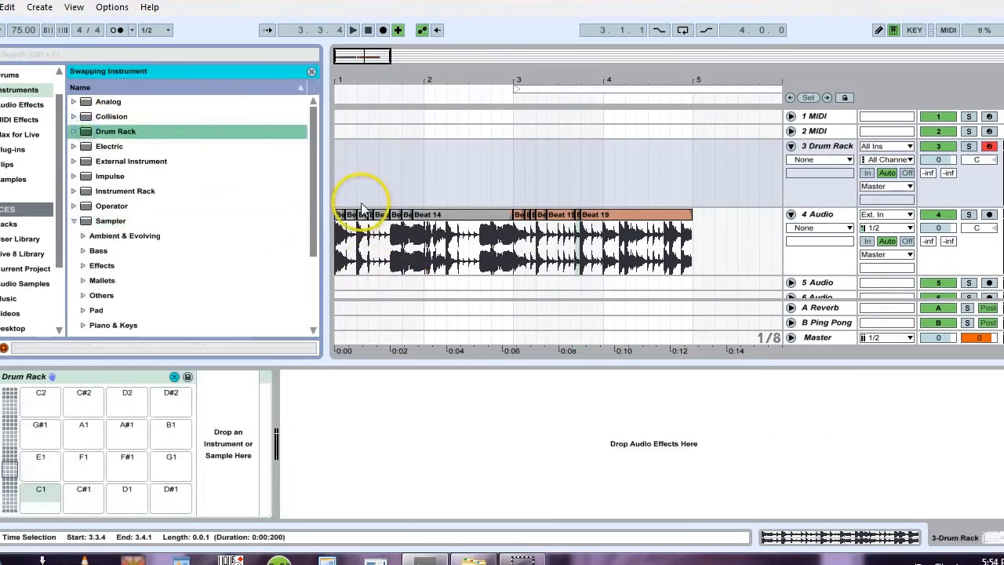
# Step: Place the first Beat 14 slice on the Drum Rack's C1 pad and remove the sample device loaded on that pad
pyautogui.moveTo(339, 222); pyautogui.dragTo(41, 490)
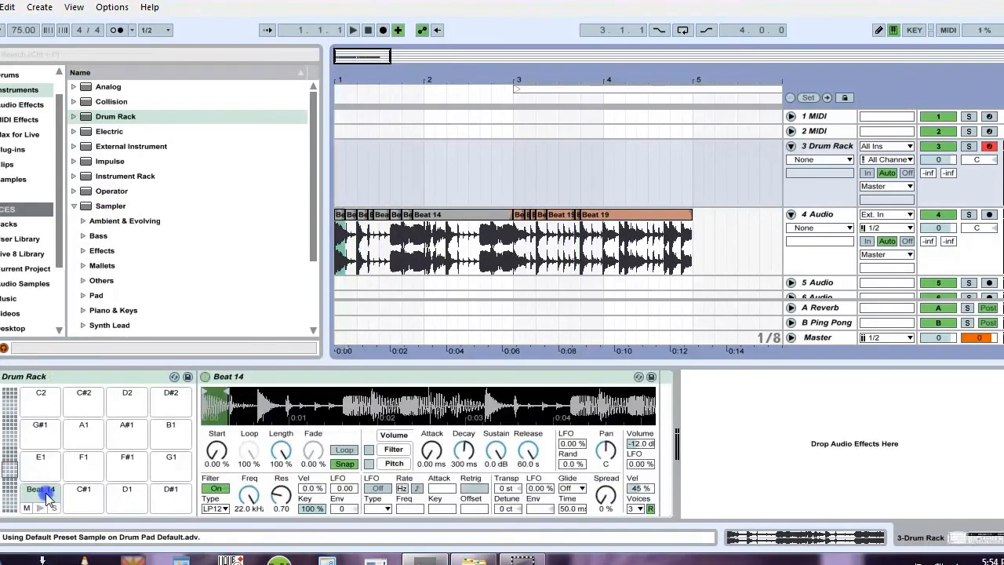
pyautogui.hotkey('ctrl', 'x')
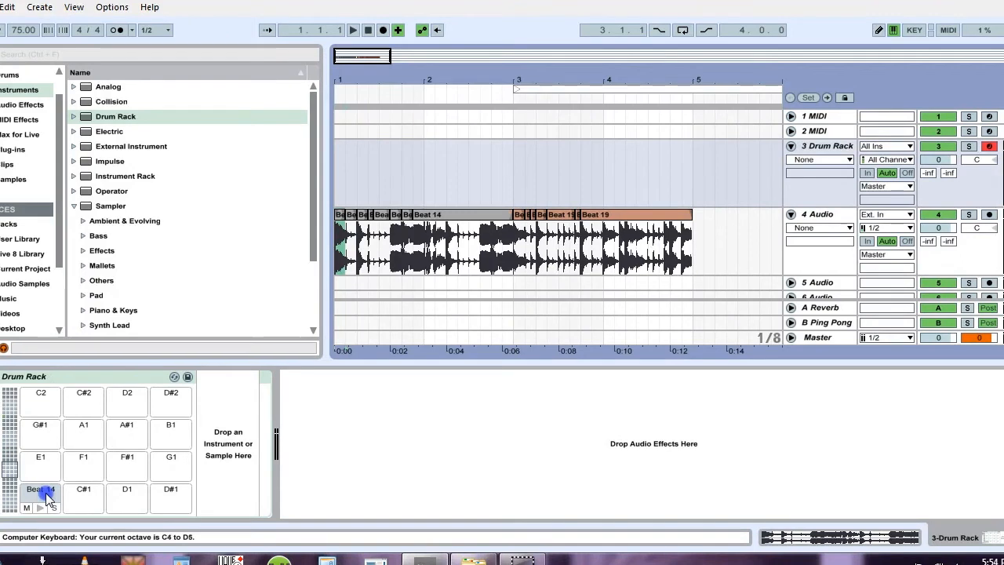
# Step: Lower the computer keyboard octave to the C1–D2 range and show the sample device of the C1 pad
pyautogui.press('z')
pyautogui.click(46, 494)
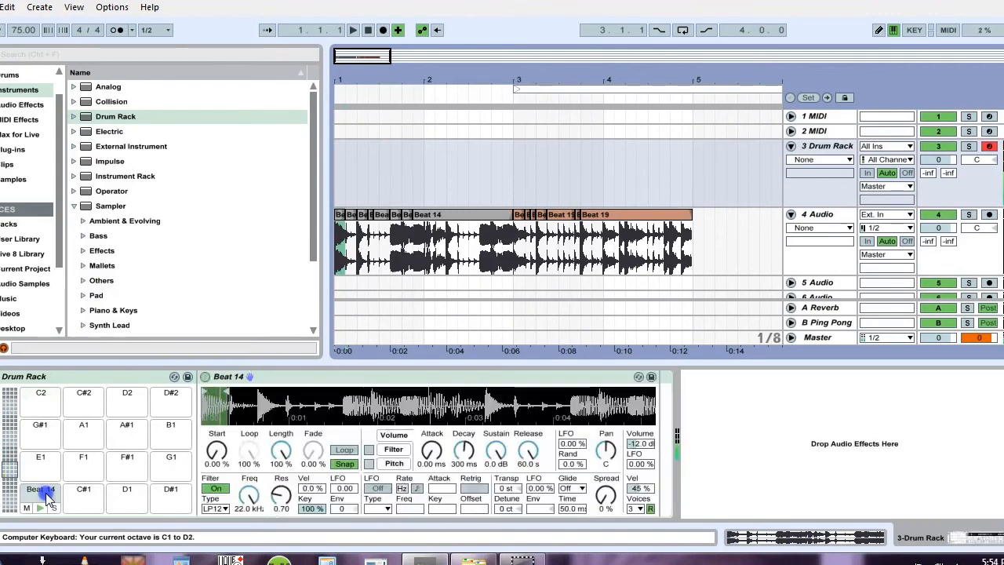
pyautogui.click(263, 402)
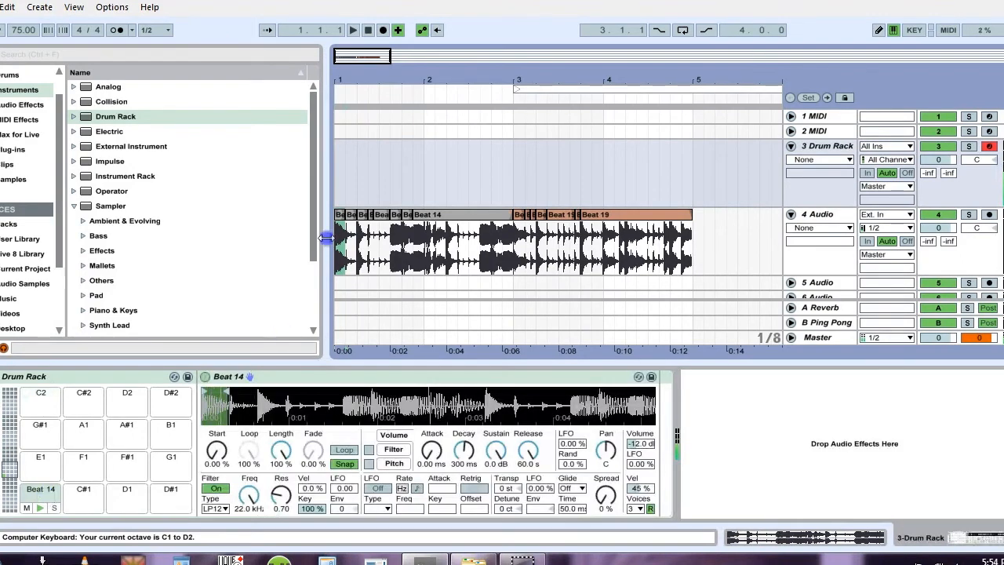
# Step: Place the second Beat 14 slice on the Drum Rack's F1 pad and the third slice on the D1 pad
pyautogui.moveTo(353, 219); pyautogui.dragTo(84, 458)
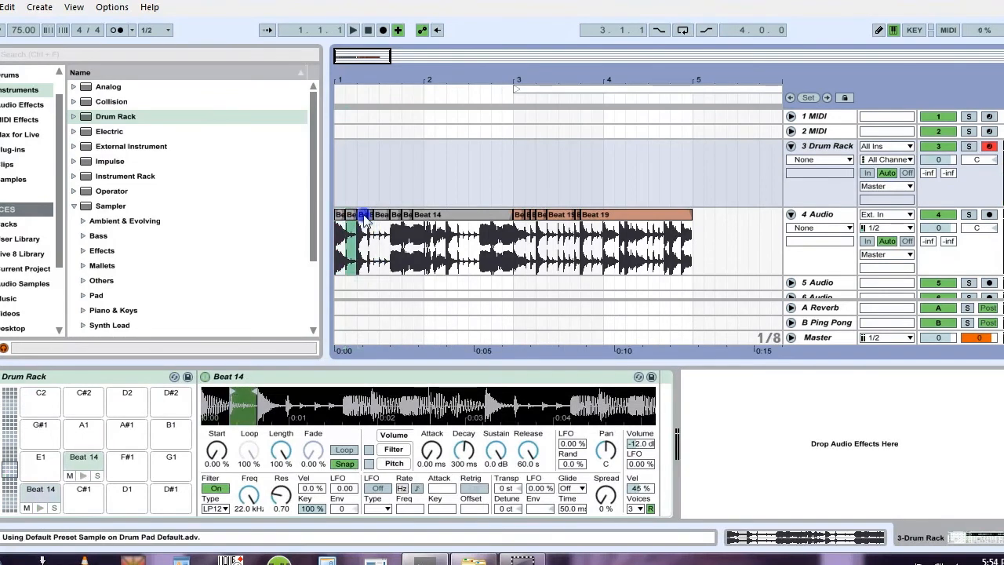
pyautogui.moveTo(364, 219); pyautogui.dragTo(194, 412)
pyautogui.moveTo(134, 496); pyautogui.dragTo(130, 494)
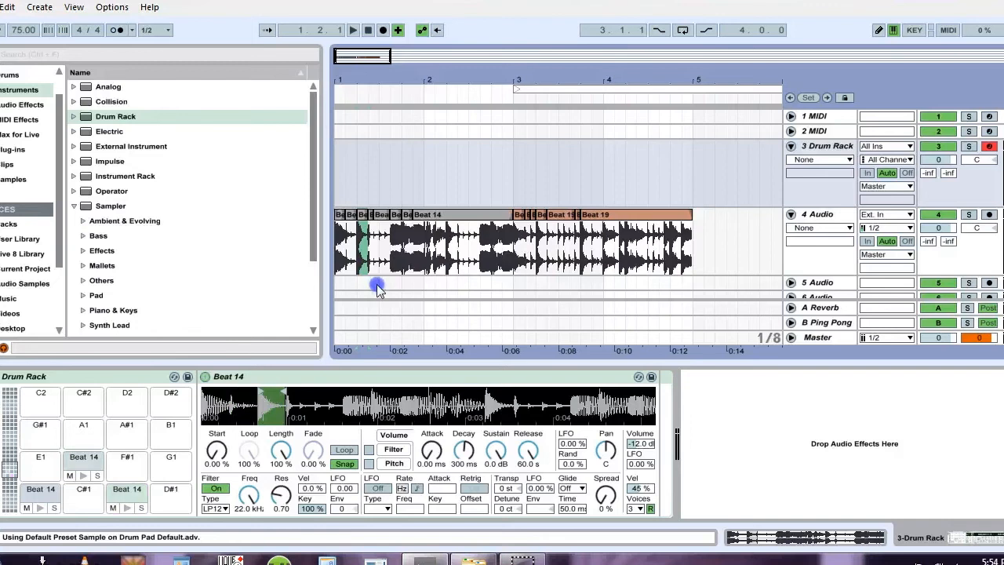
# Step: Place the Beat 14 slice at 1.3.3 on the C#1 pad and the one at 1.4.1 on the D#1 pad
pyautogui.click(398, 218)
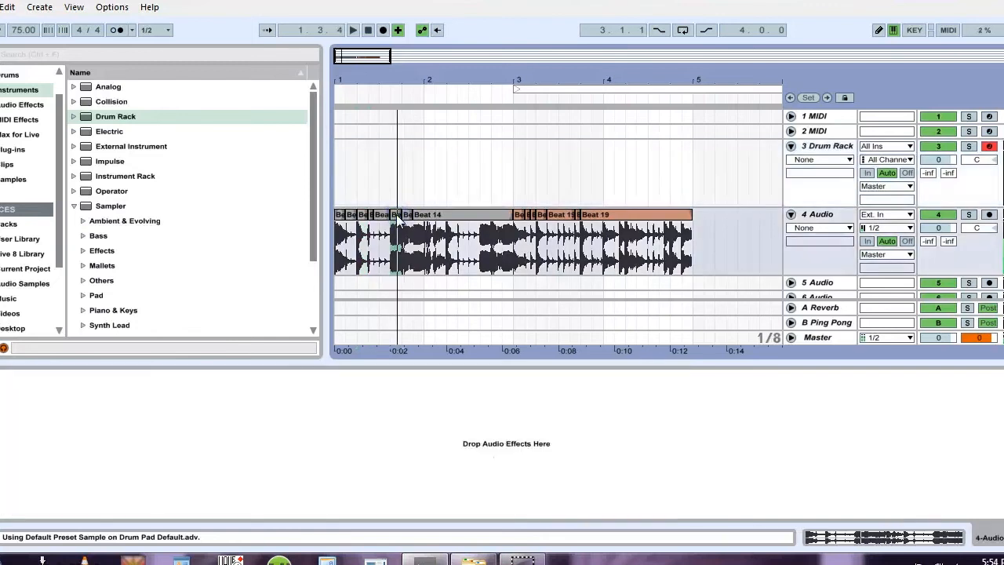
pyautogui.click(411, 162)
pyautogui.moveTo(398, 208); pyautogui.dragTo(84, 493)
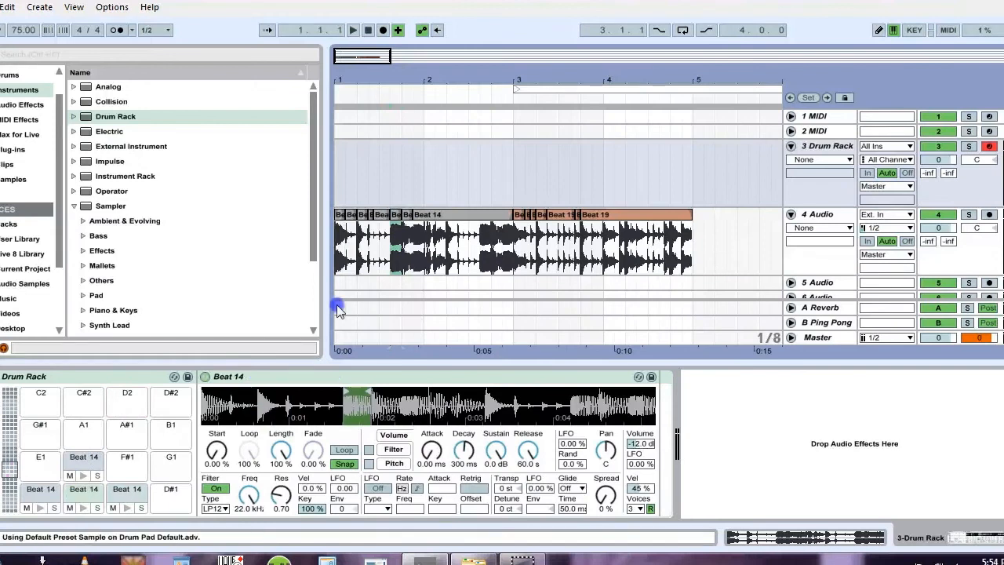
pyautogui.click(406, 227)
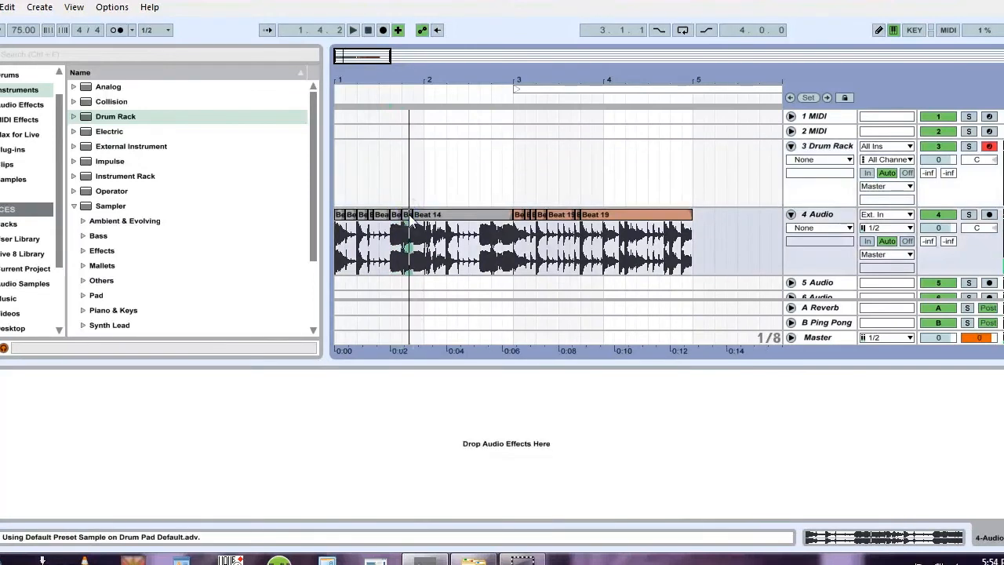
pyautogui.click(401, 182)
pyautogui.moveTo(408, 215); pyautogui.dragTo(176, 497)
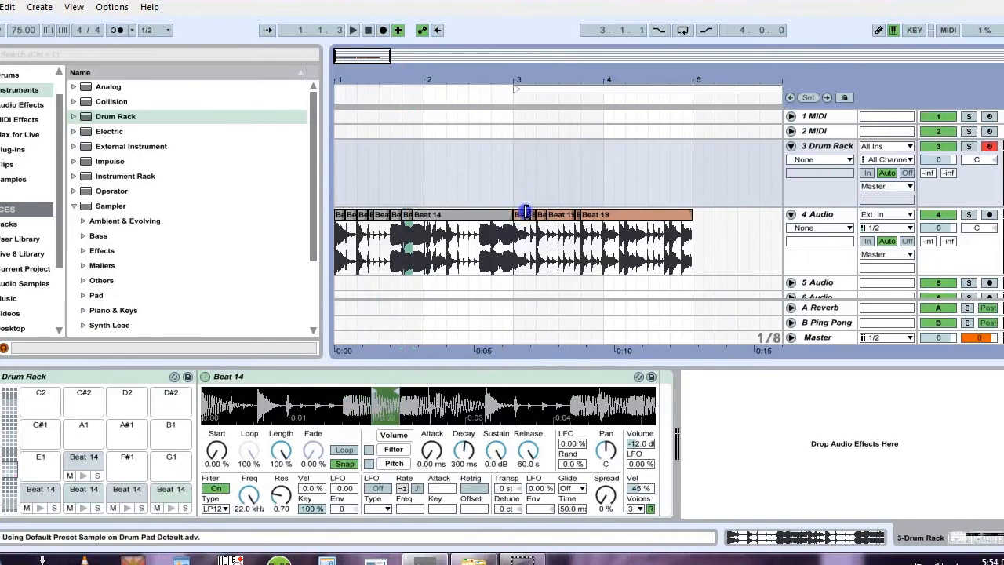
# Step: Place the first, third and fourth Beat 19 slices on the E1, F#1 and G1 pads
pyautogui.moveTo(519, 219); pyautogui.dragTo(202, 366)
pyautogui.moveTo(36, 451); pyautogui.dragTo(36, 453)
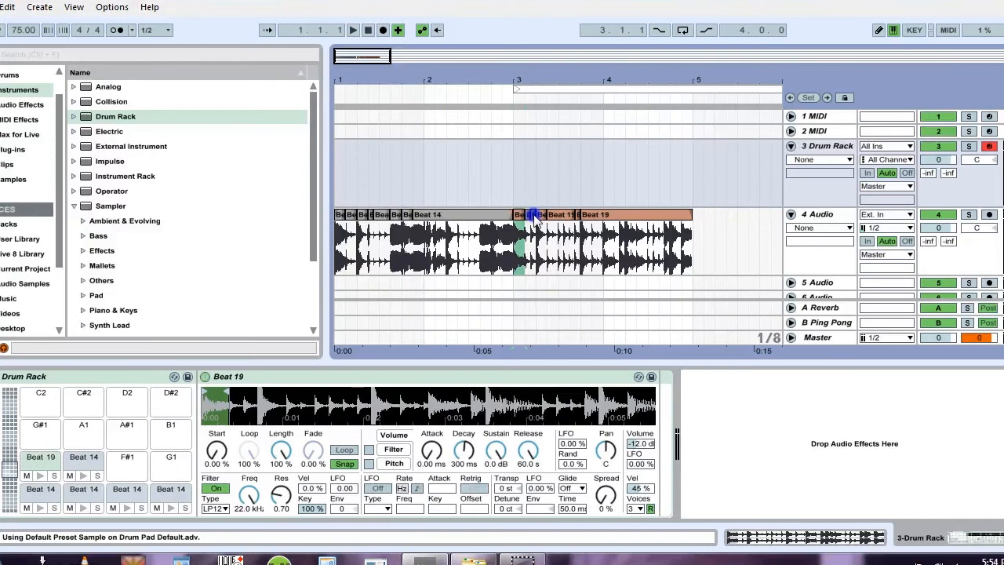
pyautogui.moveTo(533, 217); pyautogui.dragTo(130, 462)
pyautogui.moveTo(541, 217); pyautogui.dragTo(174, 463)
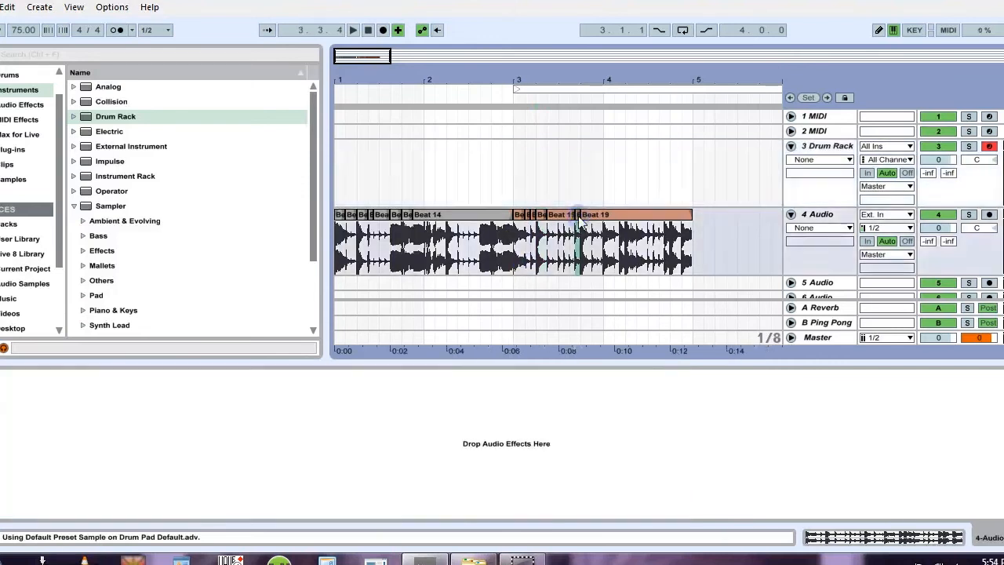
# Step: Place the short Beat 19 slice from 3.3.4 to 3.4.1 on the Drum Rack's G#1 pad
pyautogui.click(573, 184)
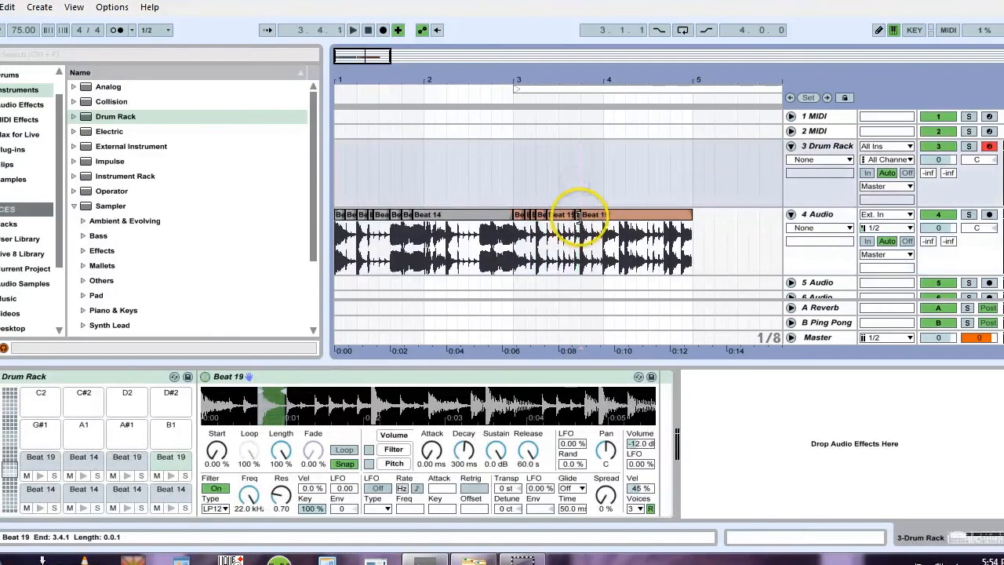
pyautogui.click(577, 213)
pyautogui.click(582, 152)
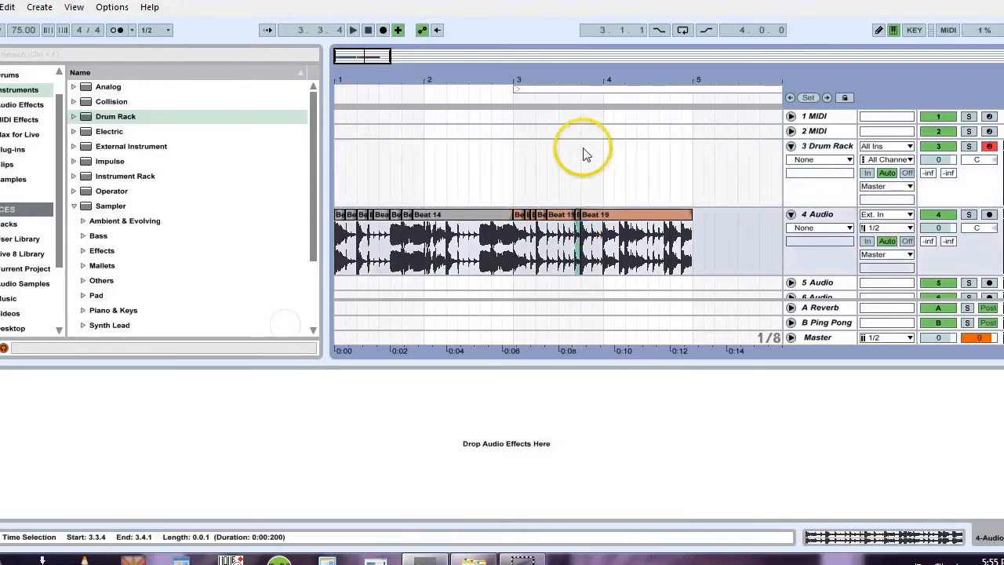
pyautogui.click(578, 213)
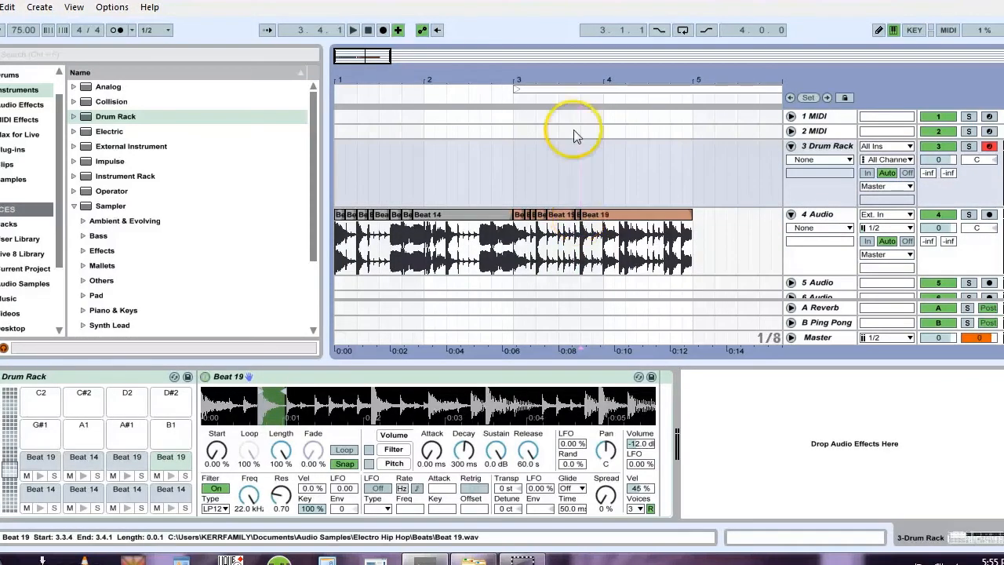
pyautogui.moveTo(580, 79); pyautogui.dragTo(583, 83)
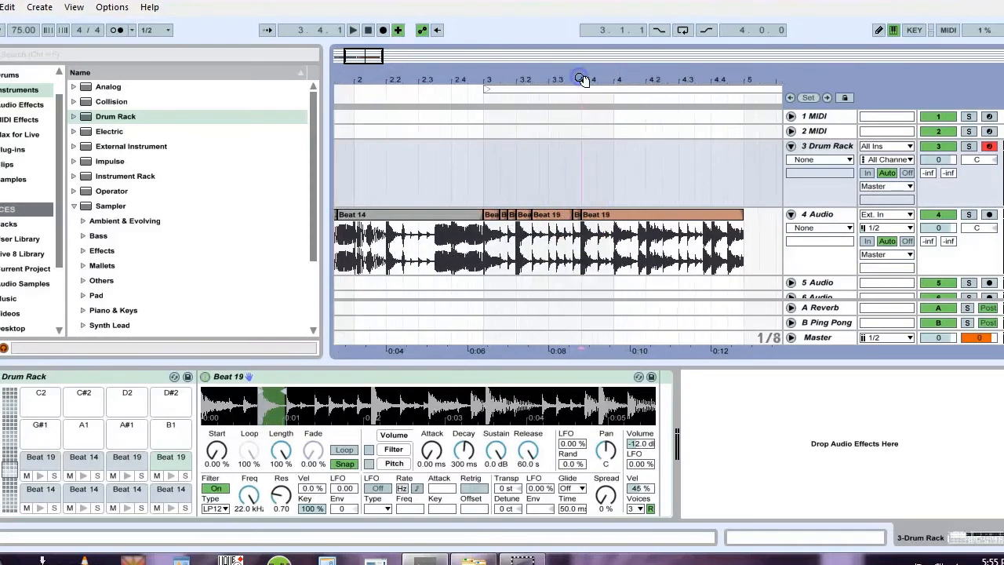
pyautogui.click(578, 235)
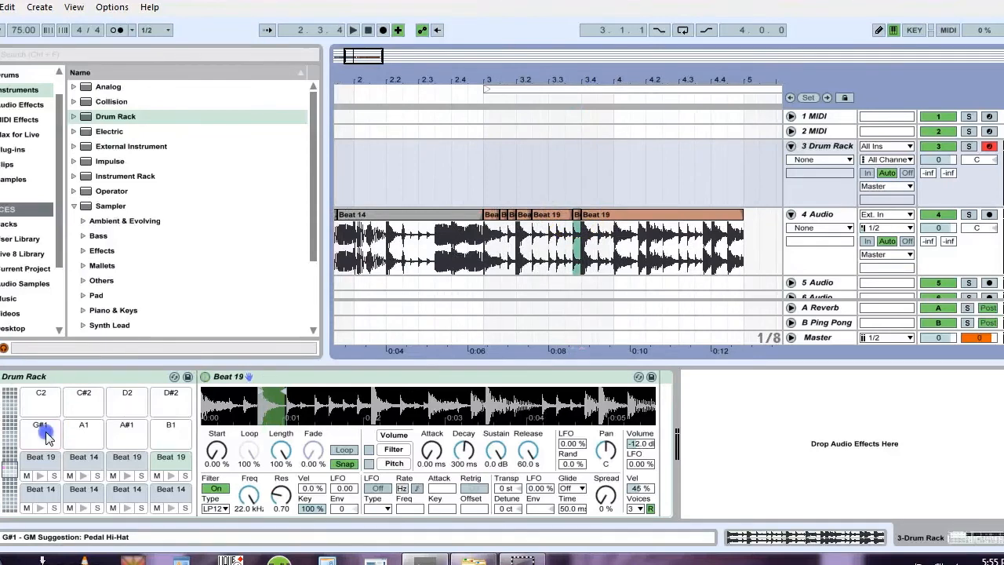
pyautogui.moveTo(45, 436); pyautogui.dragTo(46, 436)
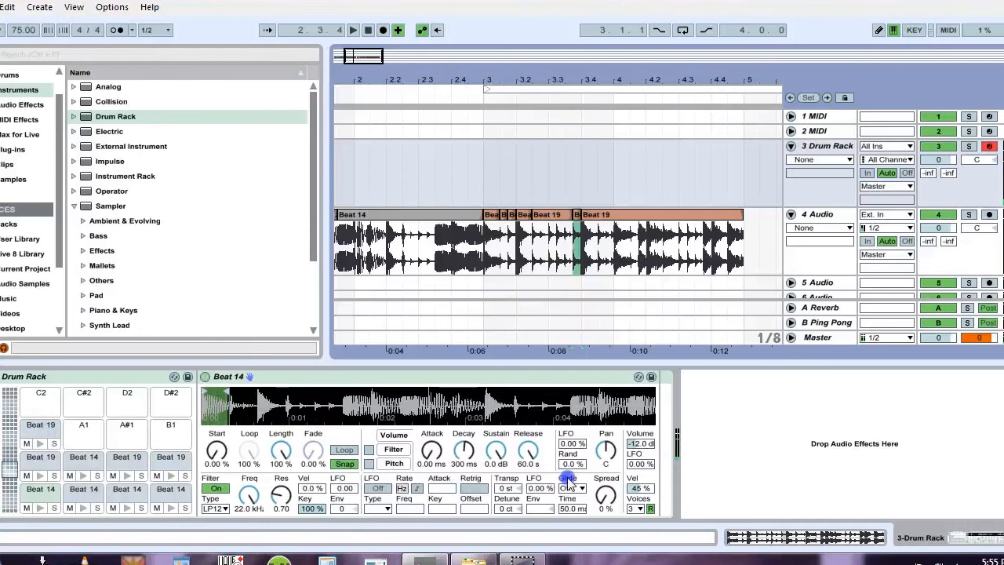
# Step: Set the C1 pad's sample volume to -2 dB and copy that value to its siblings
pyautogui.click(639, 444)
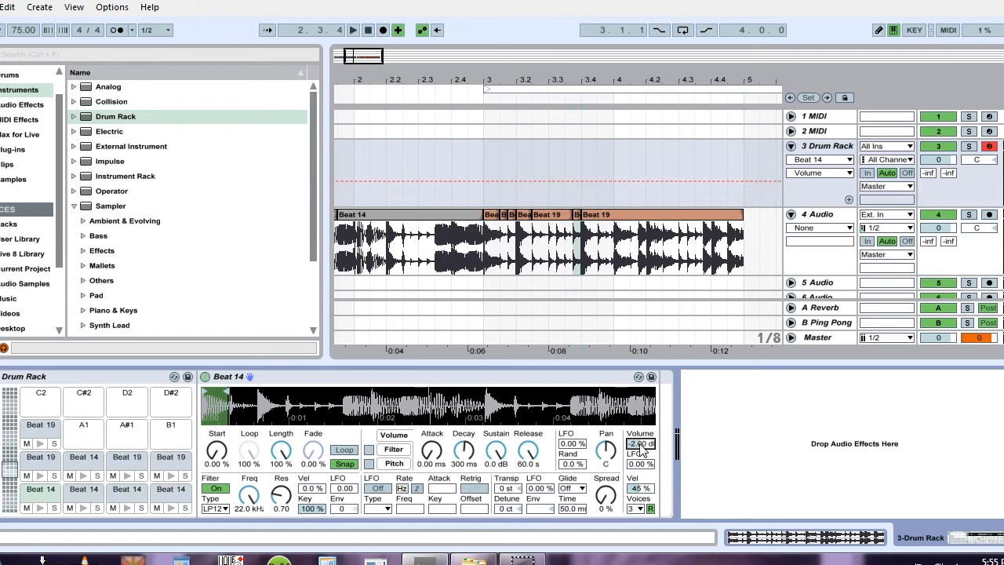
pyautogui.rightClick(641, 449)
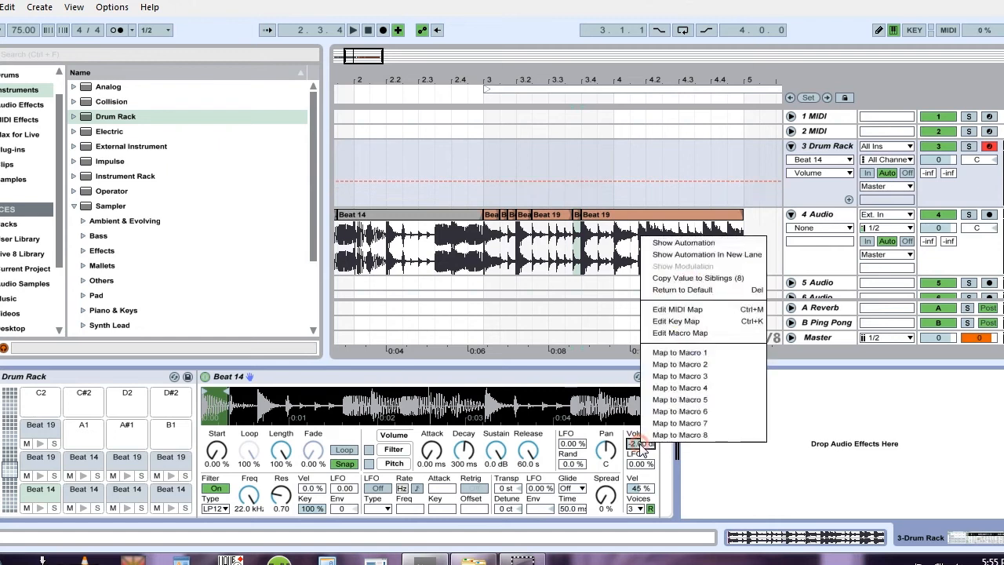
pyautogui.click(684, 284)
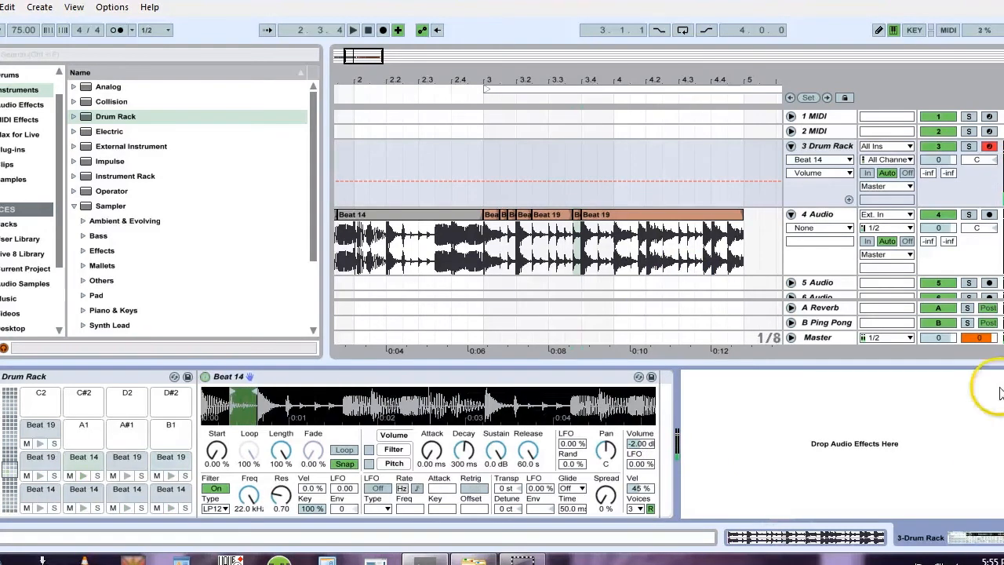
# Step: Select all clips in the arrangement and switch to Session View
pyautogui.click(729, 215)
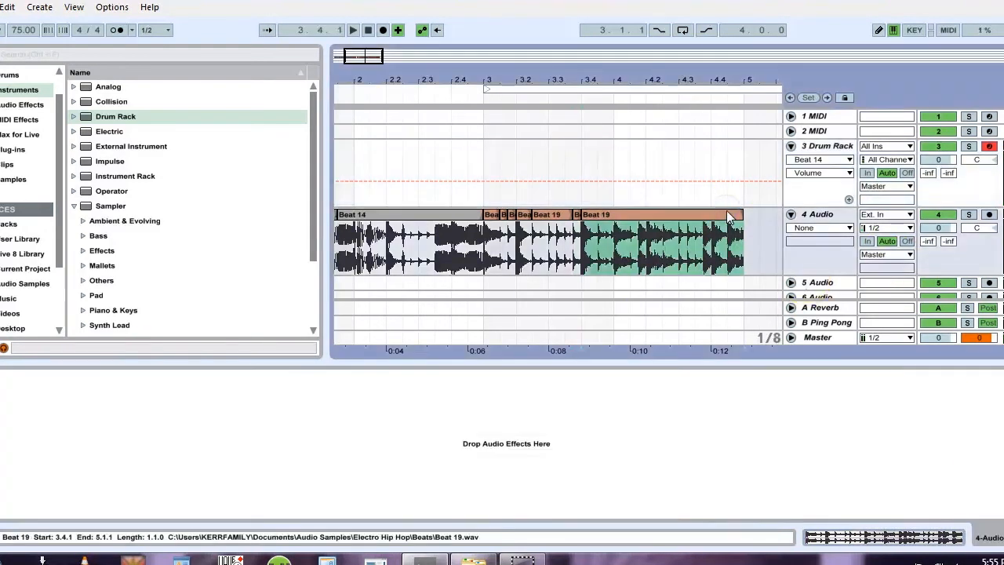
pyautogui.hotkey('ctrl', 'a')
pyautogui.press('Tab')
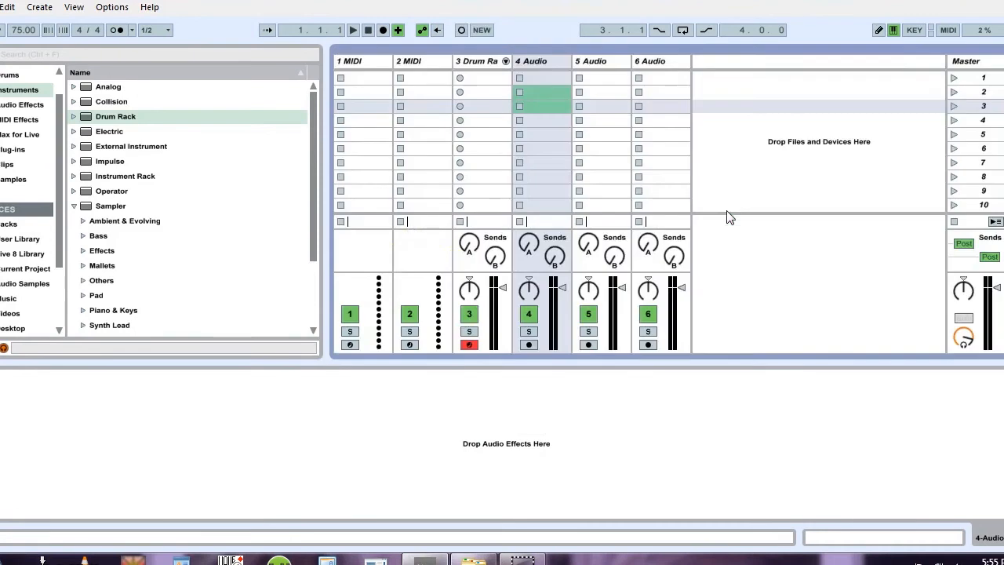
# Step: Start playback with the 3 Drum Rack track selected and set the tempo to 66 BPM with the metronome on
pyautogui.click(478, 61)
pyautogui.press('space')
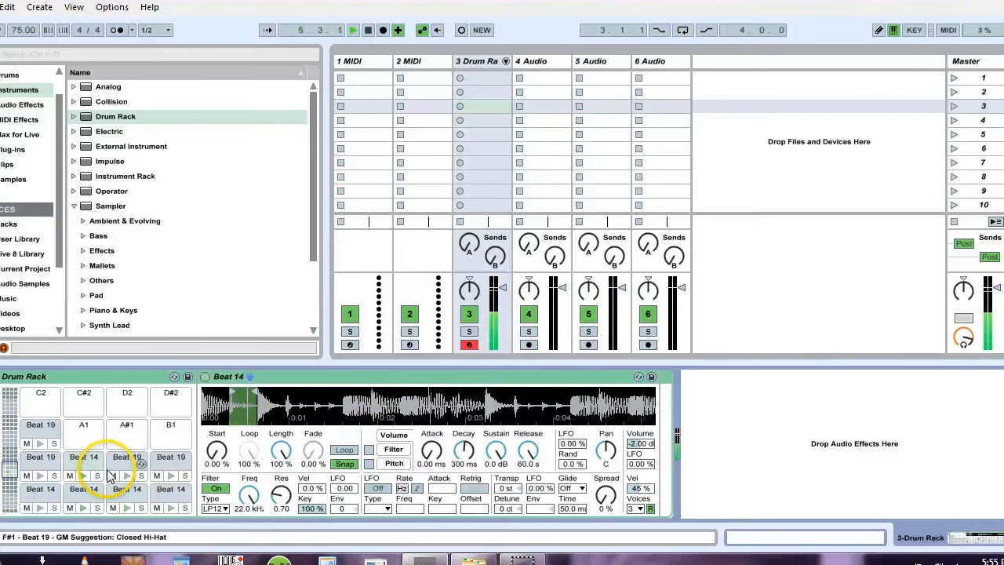
pyautogui.click(22, 29)
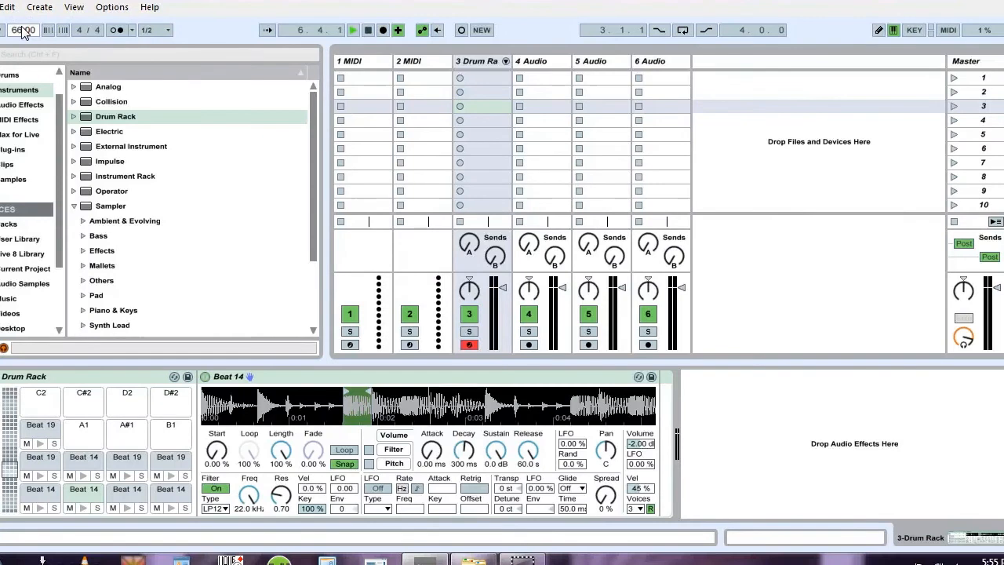
pyautogui.click(115, 30)
# Step: Record a one-bar MIDI clip of the pads in scene 2 of the Drum Rack track and open its notes
pyautogui.click(468, 93)
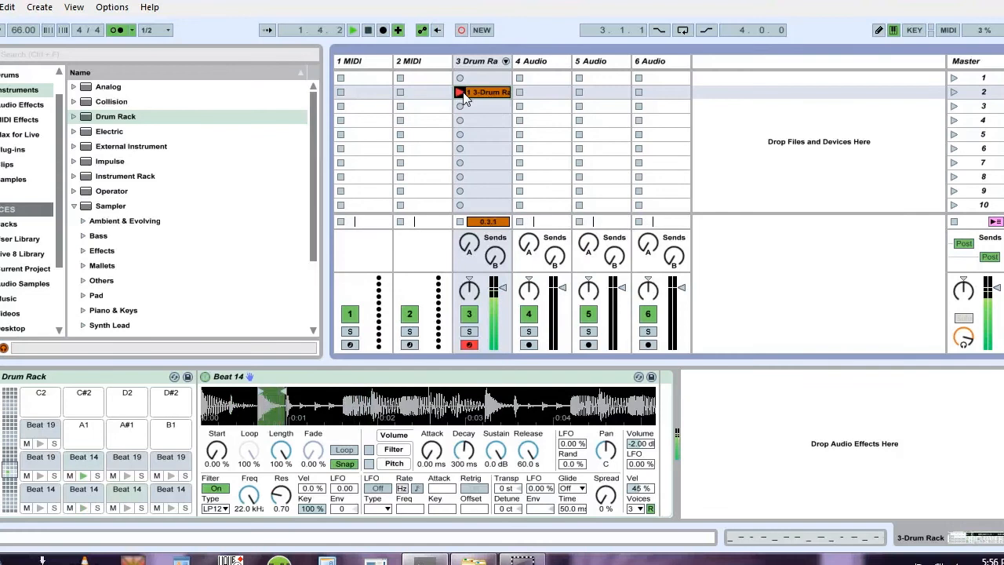
pyautogui.click(459, 92)
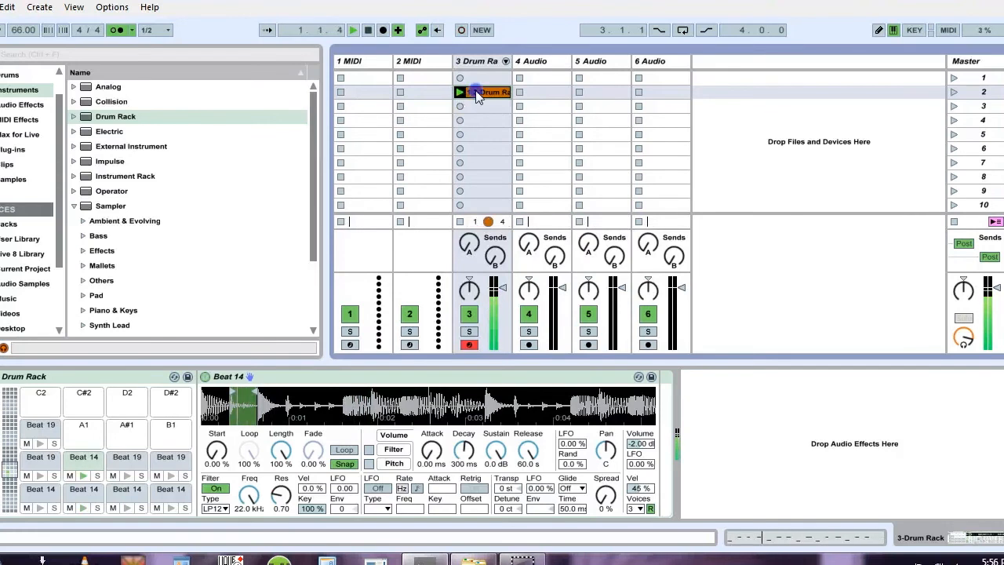
pyautogui.click(479, 94)
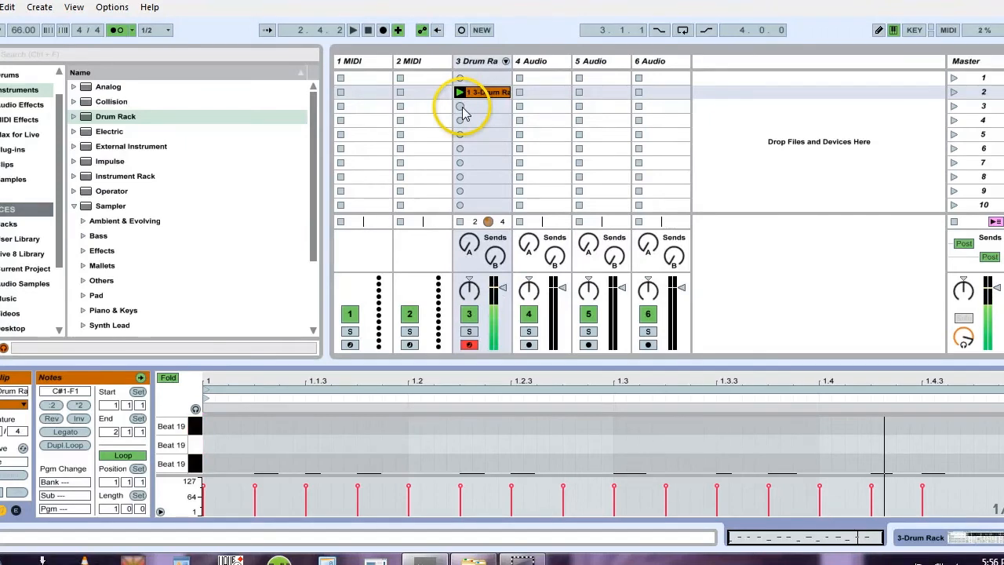
# Step: Record a two-bar MIDI clip in scene 3 of the Drum Rack track and loop it back
pyautogui.click(460, 108)
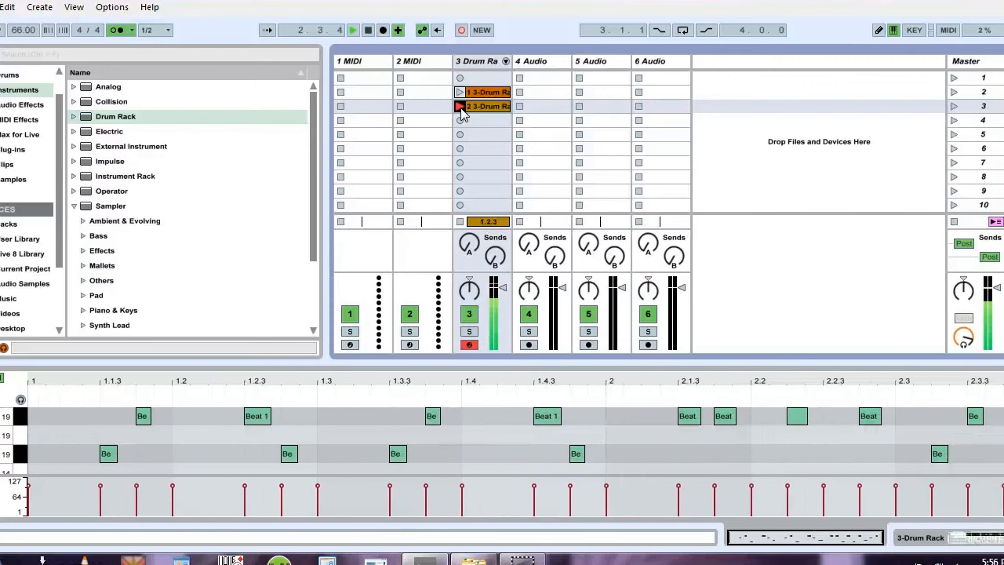
pyautogui.click(460, 107)
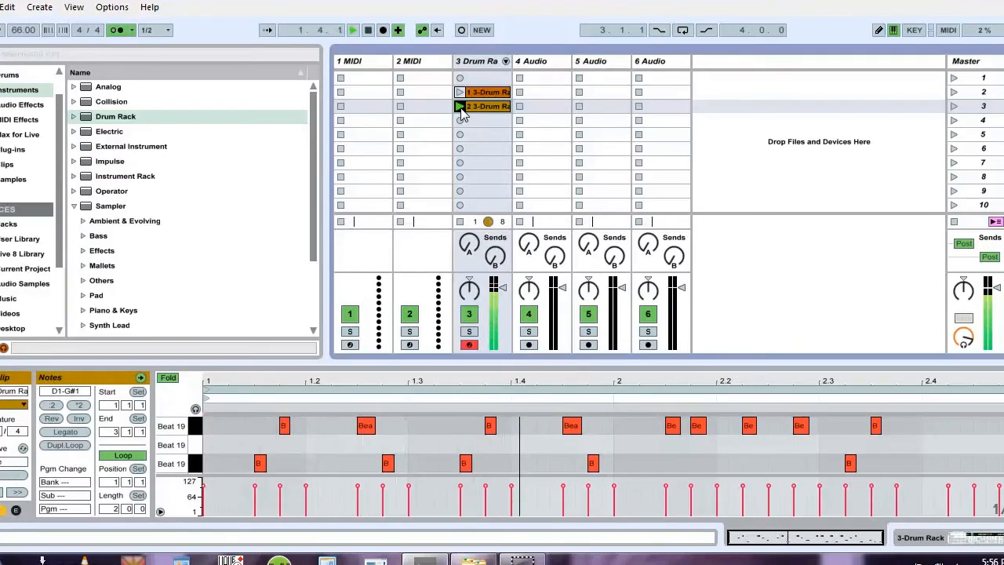
pyautogui.click(494, 105)
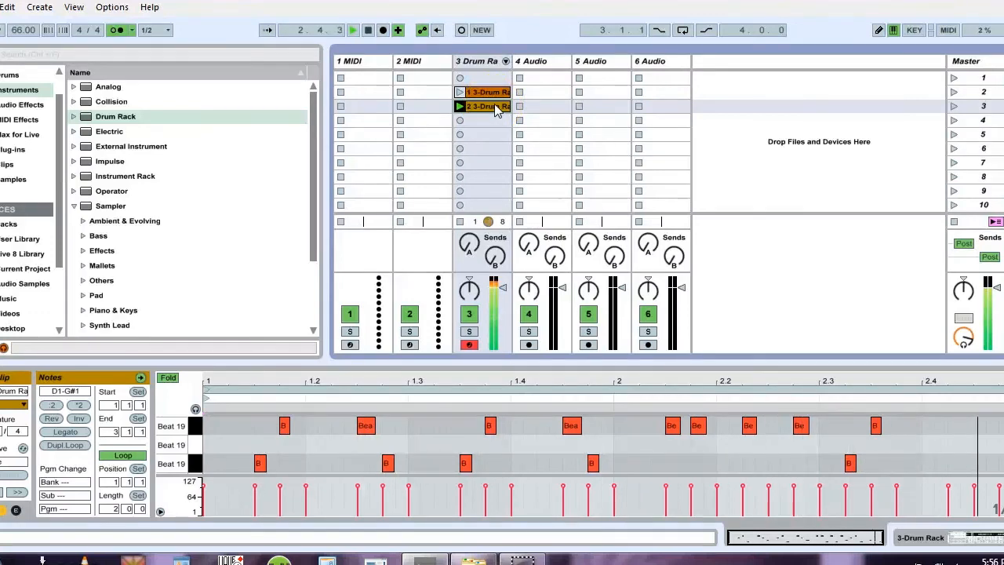
# Step: Group the Drum Rack into an Instrument Rack and duplicate its Drum Rack chain
pyautogui.hotkey('shift', 'Tab')
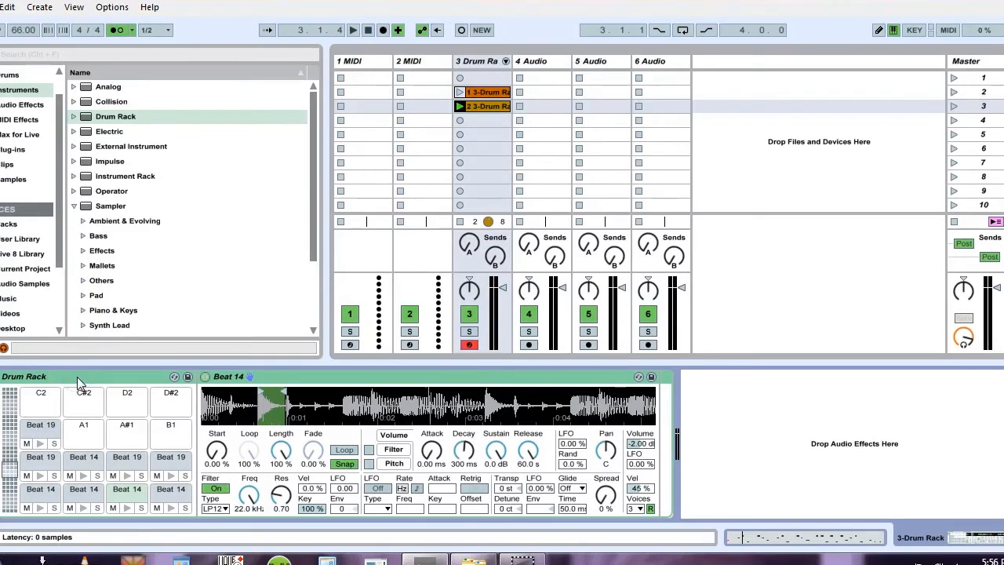
pyautogui.hotkey('ctrl', 'g')
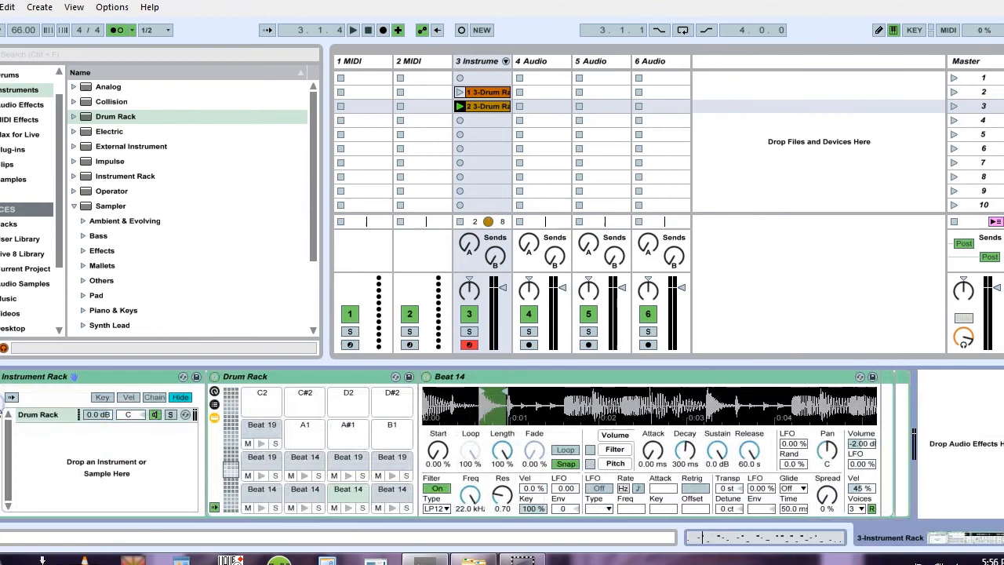
pyautogui.click(45, 417)
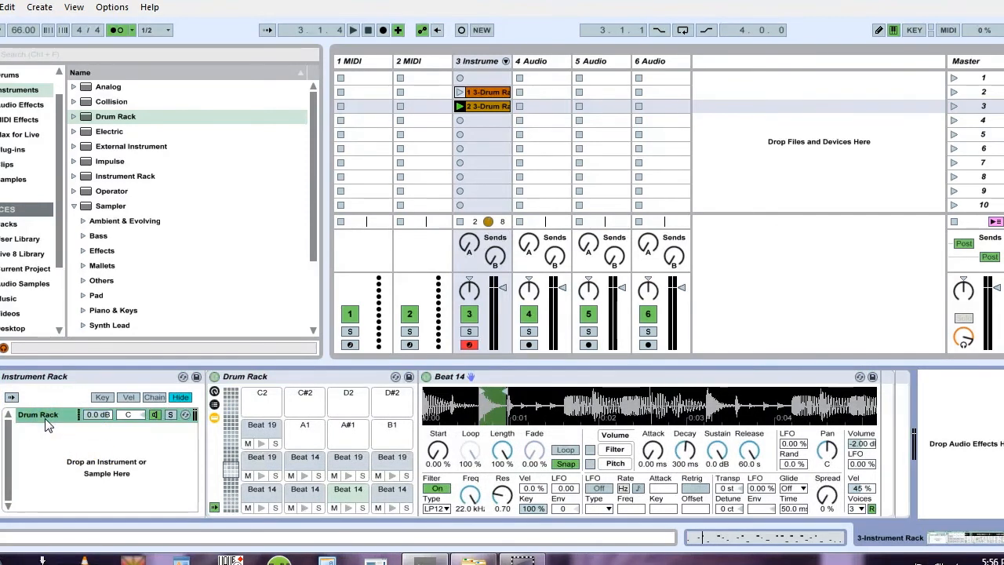
pyautogui.hotkey('ctrl', 'd')
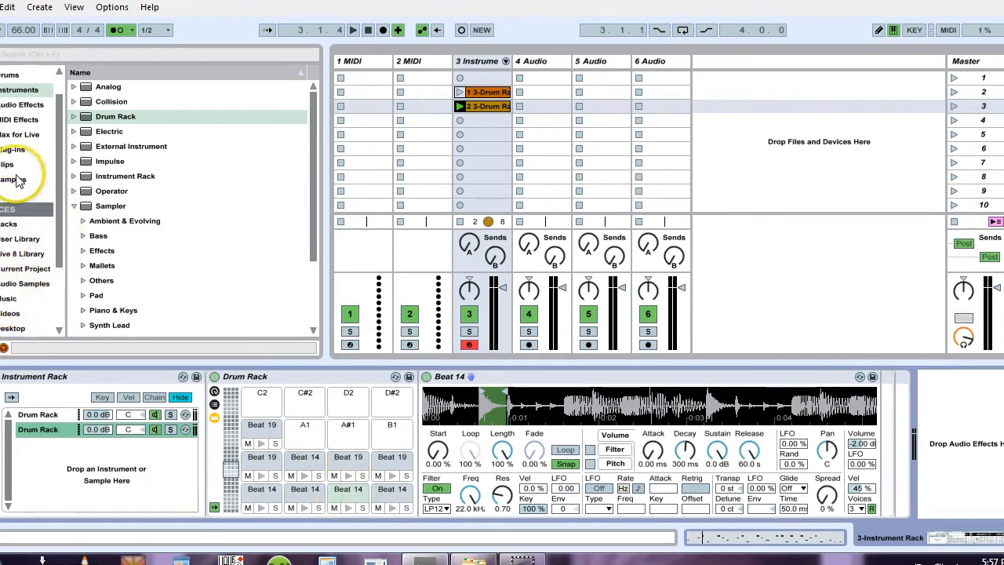
# Step: Open the SciFi Samples folder among the Audio Samples and find the wav files numbered around 211 to 227
pyautogui.click(22, 285)
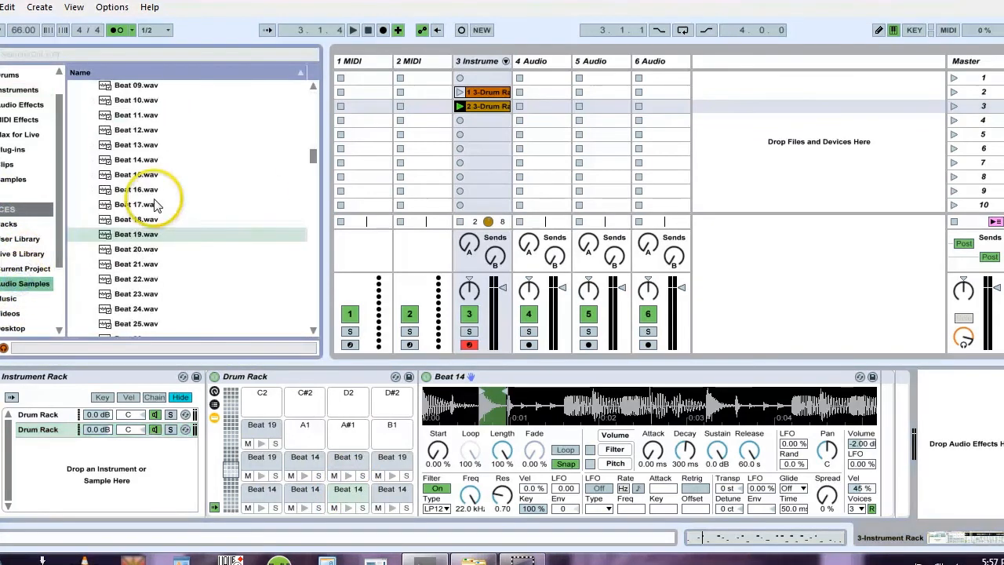
pyautogui.click(157, 203)
pyautogui.click(130, 145)
pyautogui.click(22, 285)
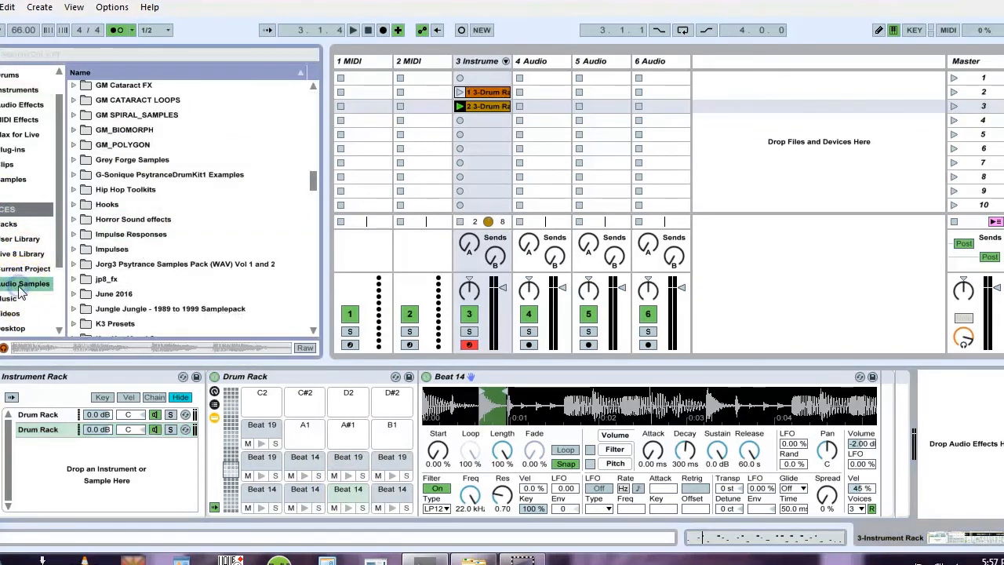
pyautogui.moveTo(313, 183); pyautogui.dragTo(307, 261)
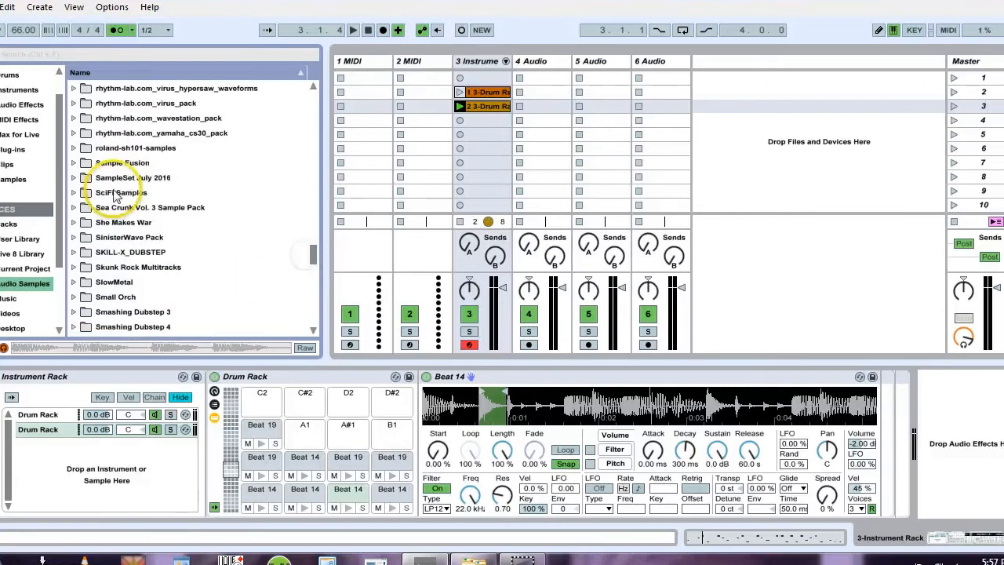
pyautogui.click(73, 192)
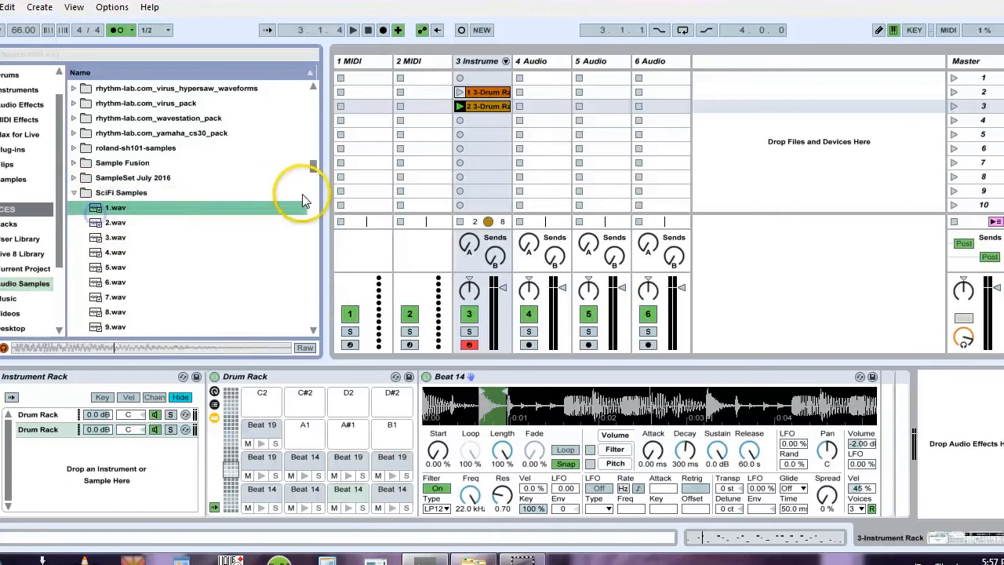
pyautogui.moveTo(315, 162); pyautogui.dragTo(308, 262)
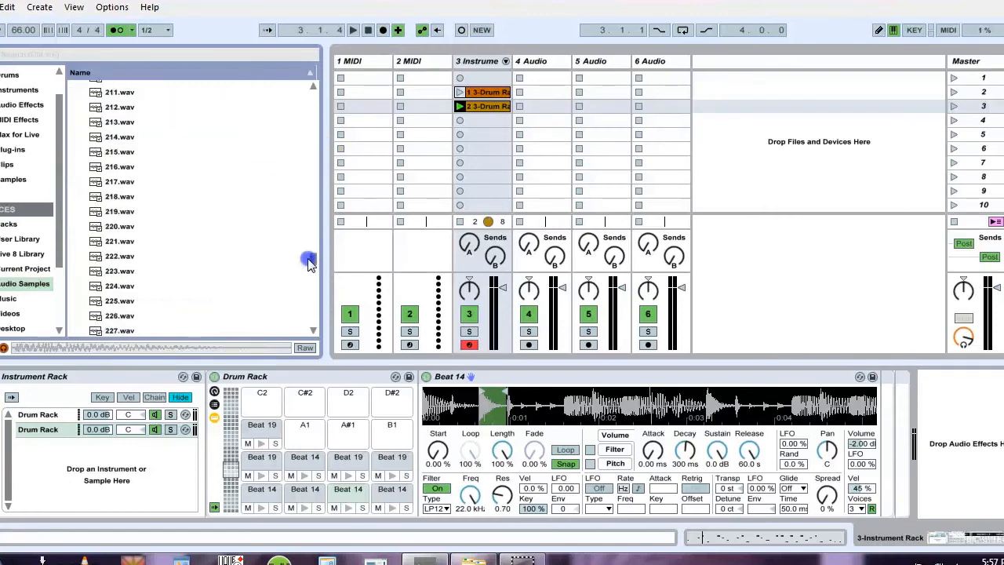
# Step: Audition a few of the SciFi samples and select the files 211.wav through 220.wav
pyautogui.click(102, 138)
pyautogui.click(98, 152)
pyautogui.click(90, 167)
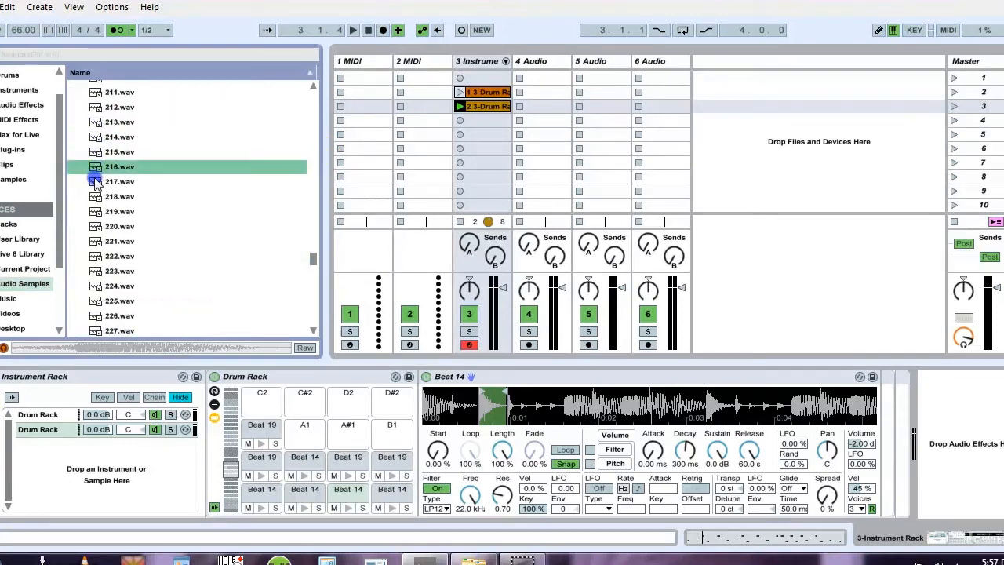
pyautogui.click(92, 228)
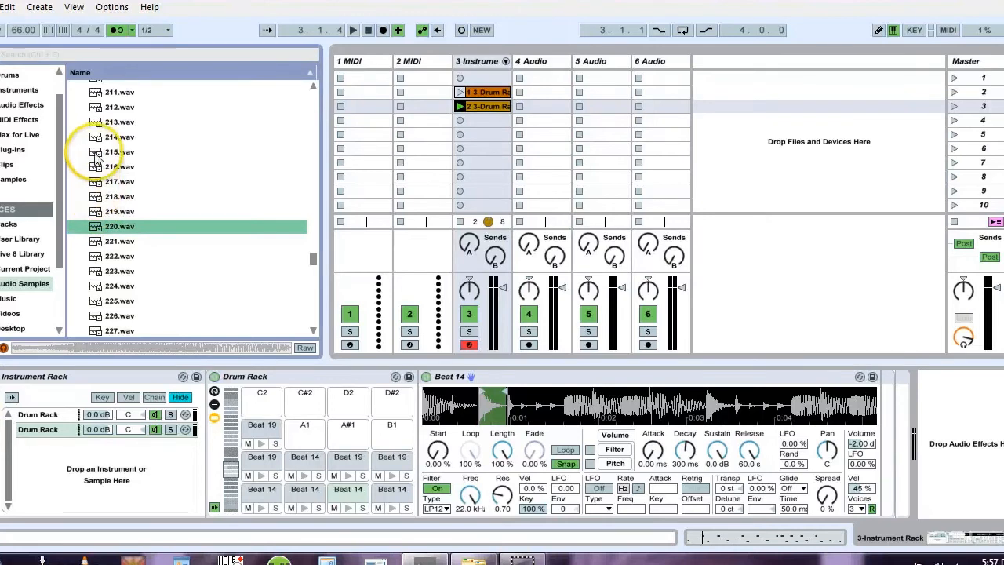
pyautogui.keyDown('shift'); pyautogui.click(93, 91); pyautogui.keyUp('shift')
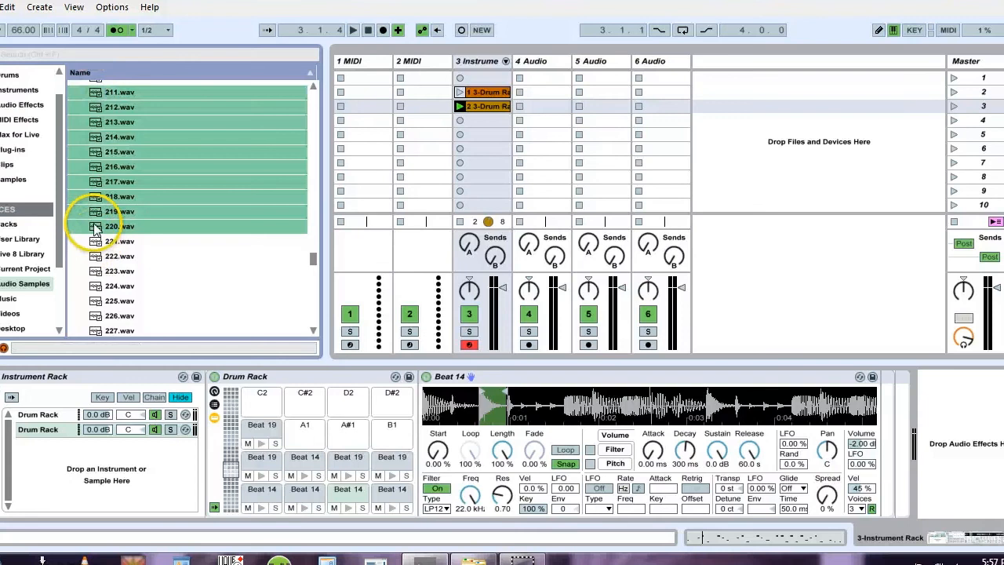
# Step: Try to load samples 211.wav through 220.wav over the filled pads of the duplicated Drum Rack, starting at C1, and play the clip
pyautogui.moveTo(94, 227); pyautogui.dragTo(264, 501)
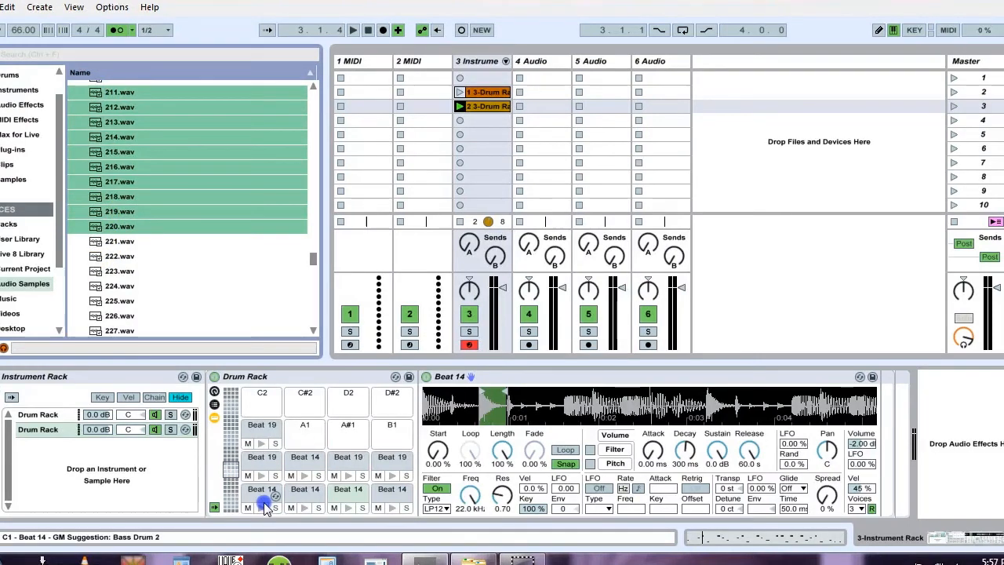
pyautogui.press('space')
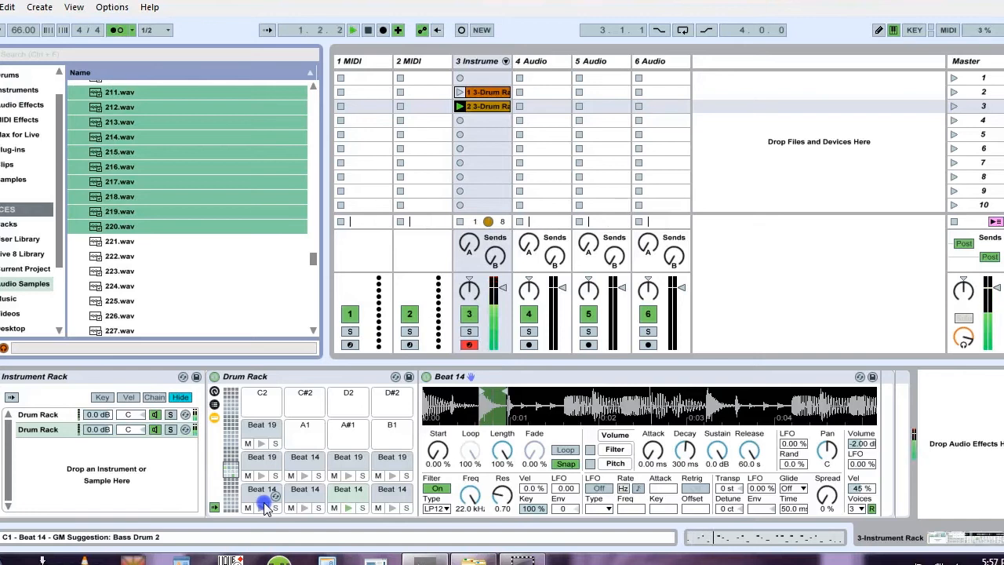
pyautogui.moveTo(265, 507); pyautogui.dragTo(216, 435)
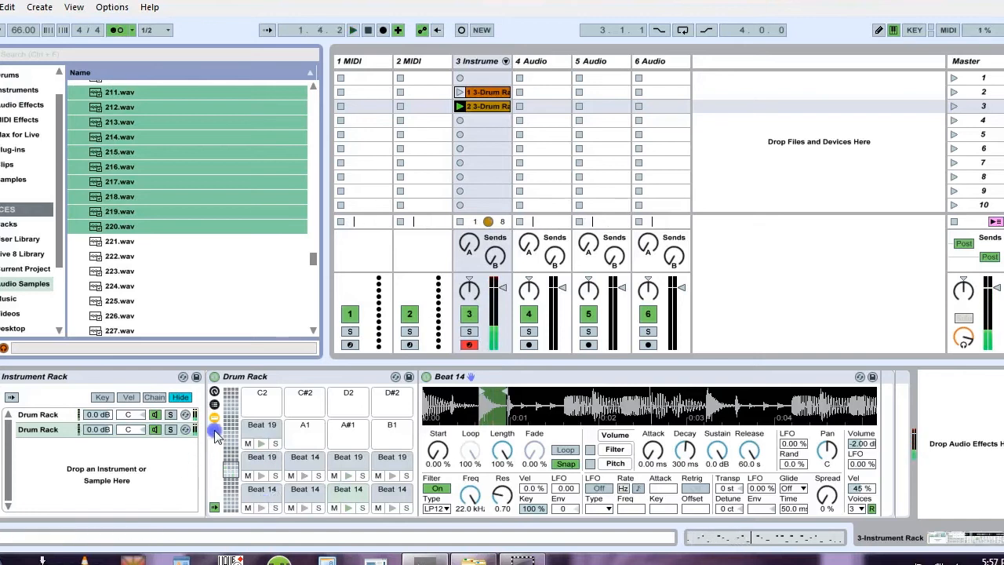
pyautogui.press('space')
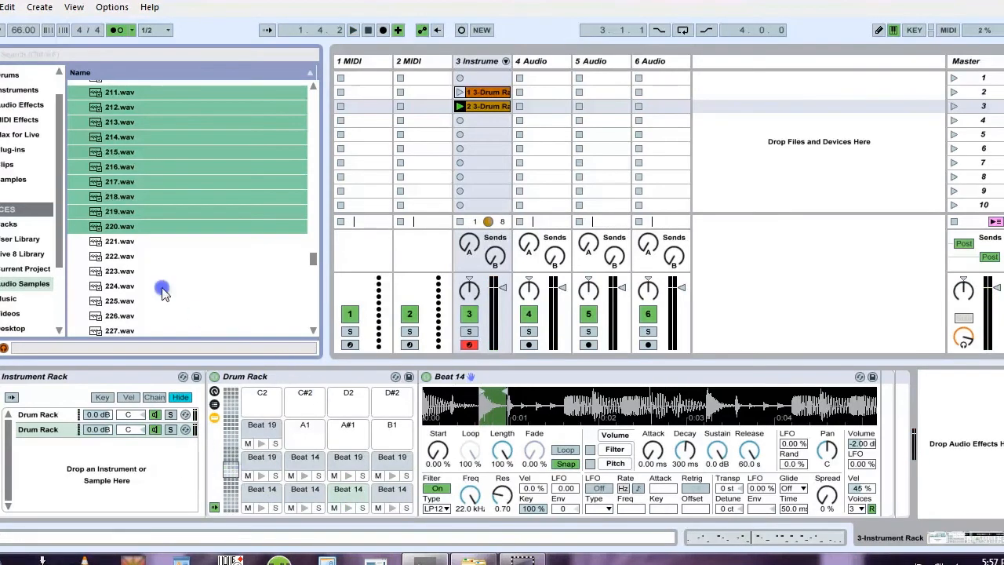
pyautogui.moveTo(102, 229); pyautogui.dragTo(255, 490)
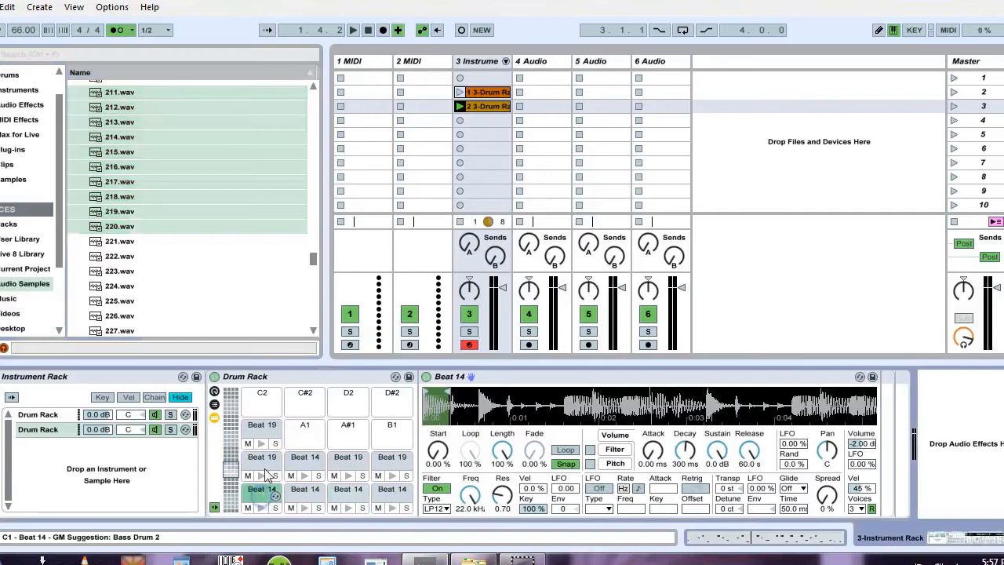
# Step: Clear all nine filled pads of the duplicated Drum Rack and load samples 211.wav through 220.wav from pad C1 upward
pyautogui.click(265, 433)
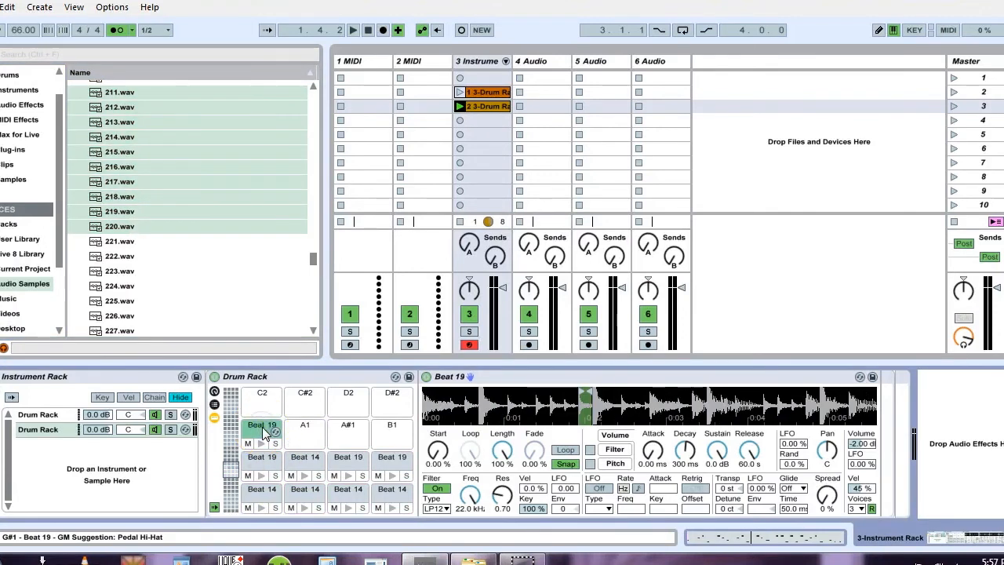
pyautogui.press('Delete')
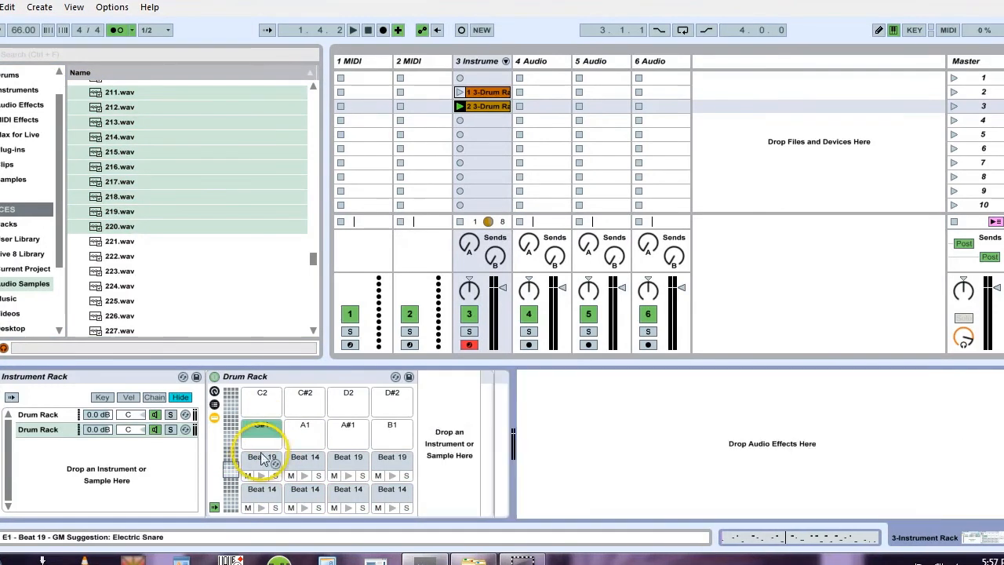
pyautogui.click(260, 459)
pyautogui.press('Delete')
pyautogui.click(301, 464)
pyautogui.press('Delete')
pyautogui.click(345, 464)
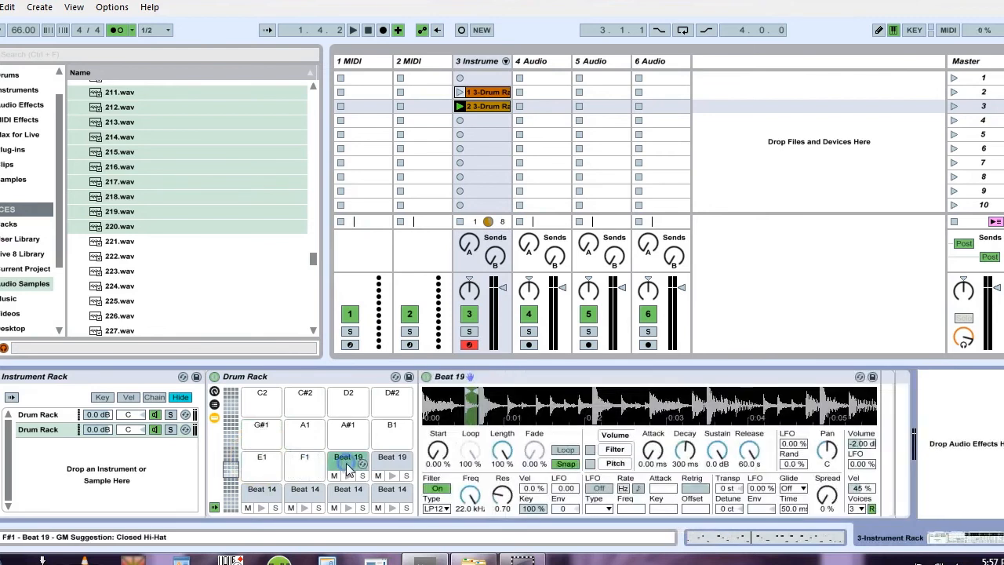
pyautogui.press('Delete')
pyautogui.click(388, 464)
pyautogui.press('Delete')
pyautogui.click(389, 495)
pyautogui.press('Delete')
pyautogui.click(347, 495)
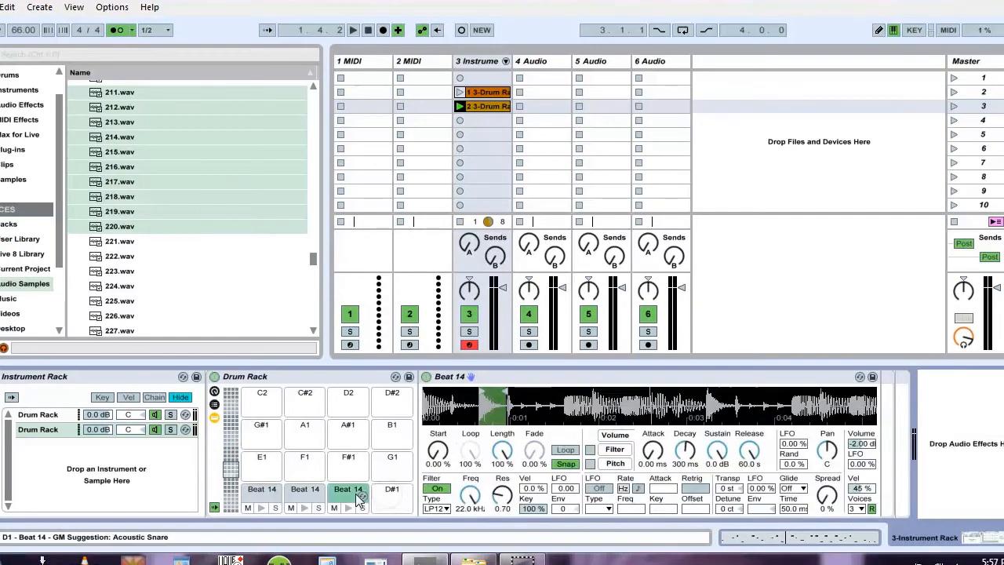
pyautogui.press('Delete')
pyautogui.click(307, 497)
pyautogui.press('Delete')
pyautogui.click(270, 504)
pyautogui.press('Delete')
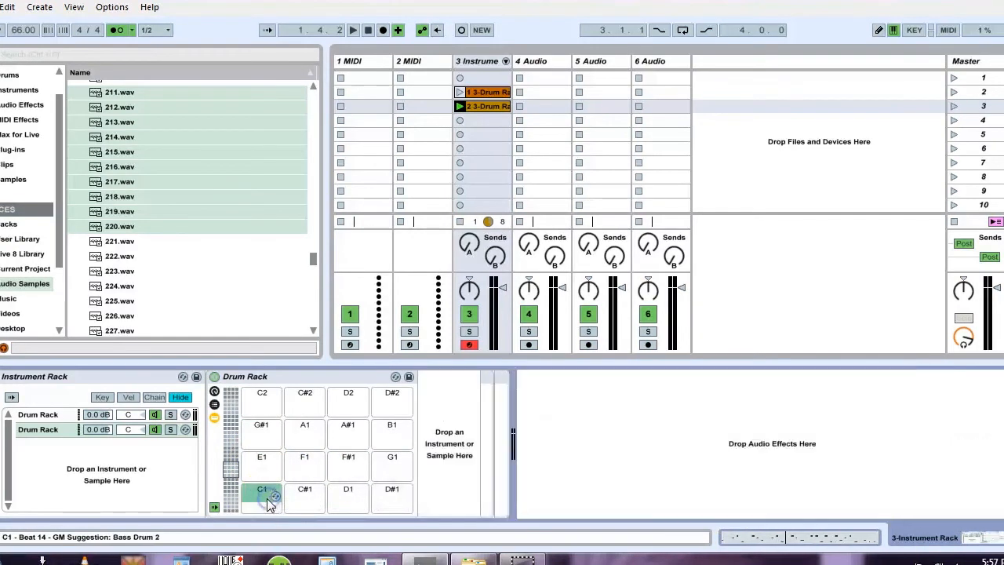
pyautogui.moveTo(94, 228); pyautogui.dragTo(256, 498)
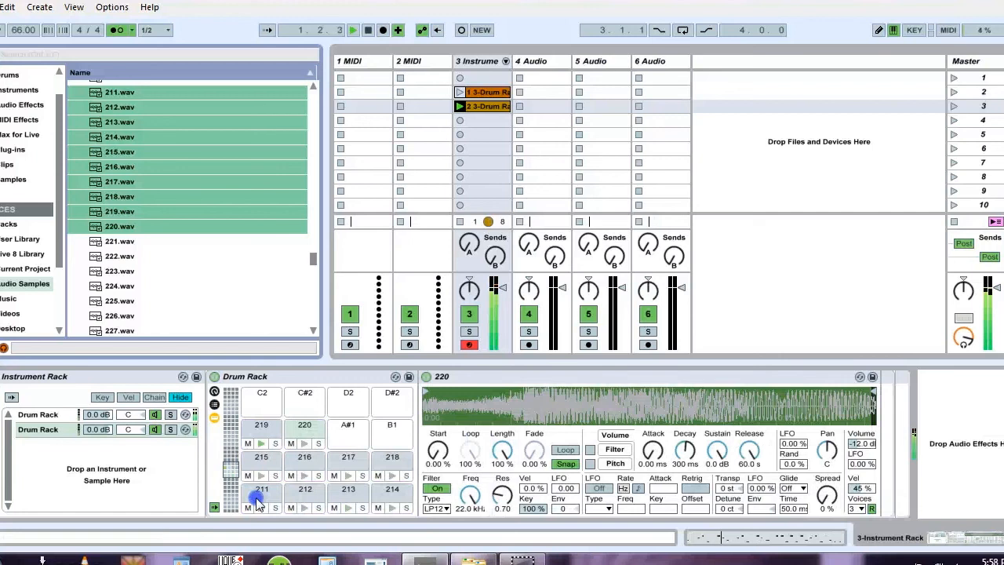
# Step: Set the release of the 220 sample to 1.40 s, copy that value to its siblings and play the clip
pyautogui.click(749, 449)
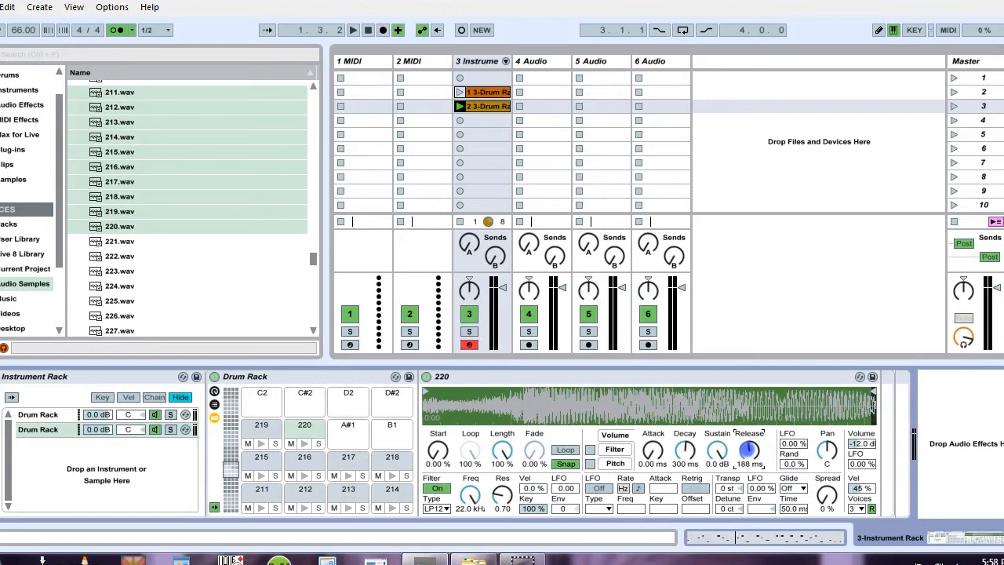
pyautogui.moveTo(749, 449); pyautogui.dragTo(749, 451)
pyautogui.rightClick(748, 449)
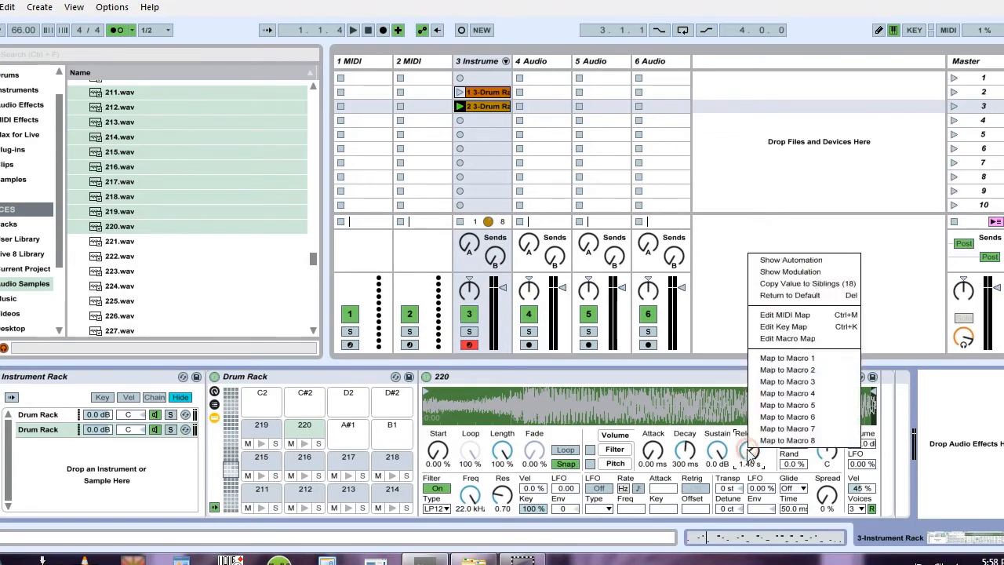
pyautogui.click(794, 288)
pyautogui.press('space')
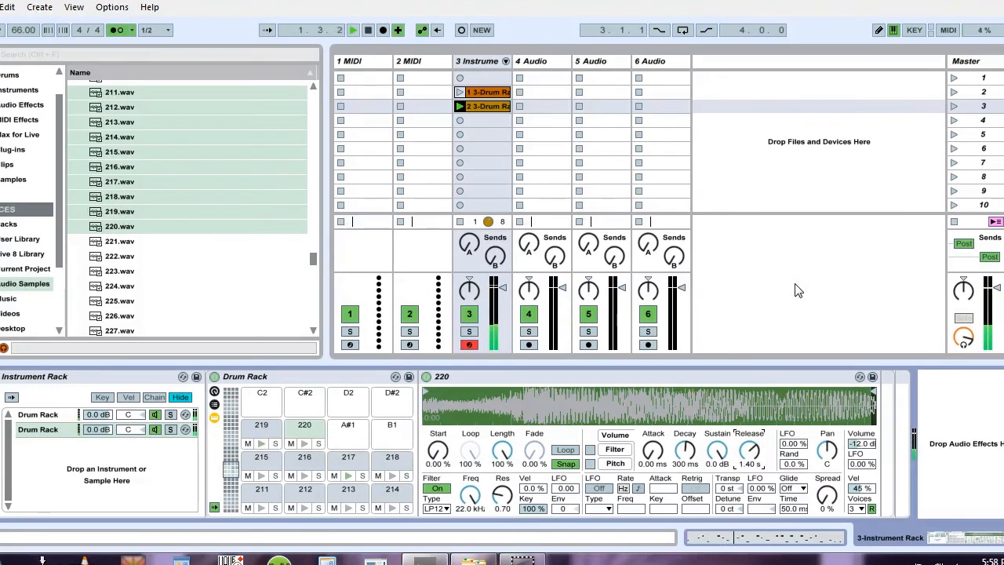
# Step: Disarm the Instrument Rack track, then freeze and flatten it to audio
pyautogui.click(470, 344)
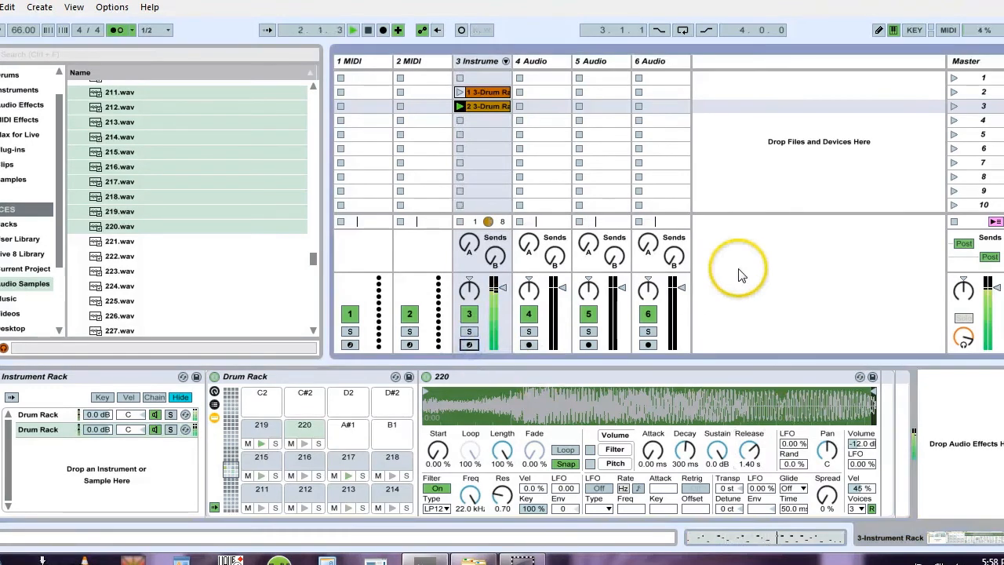
pyautogui.rightClick(473, 62)
pyautogui.click(499, 154)
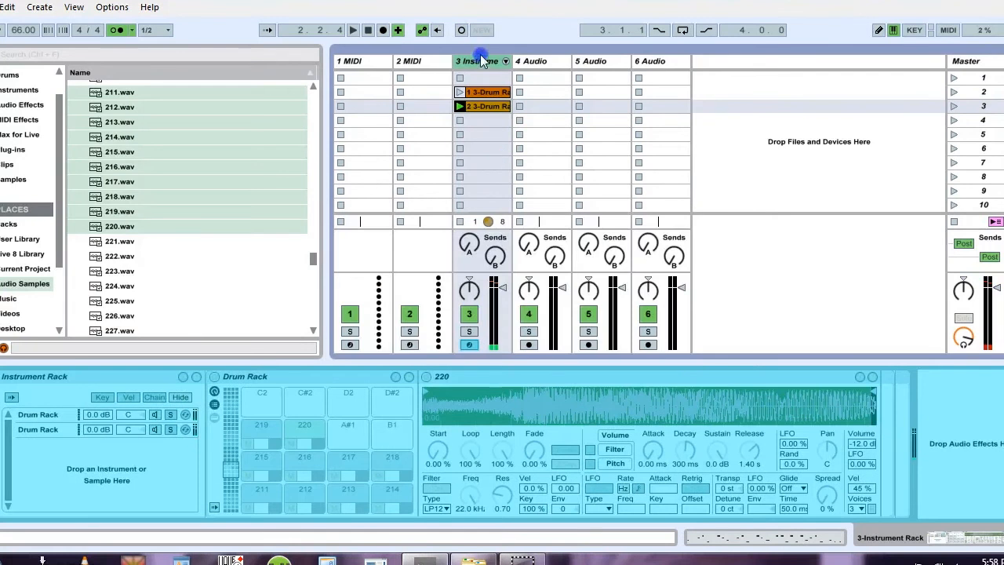
pyautogui.rightClick(480, 62)
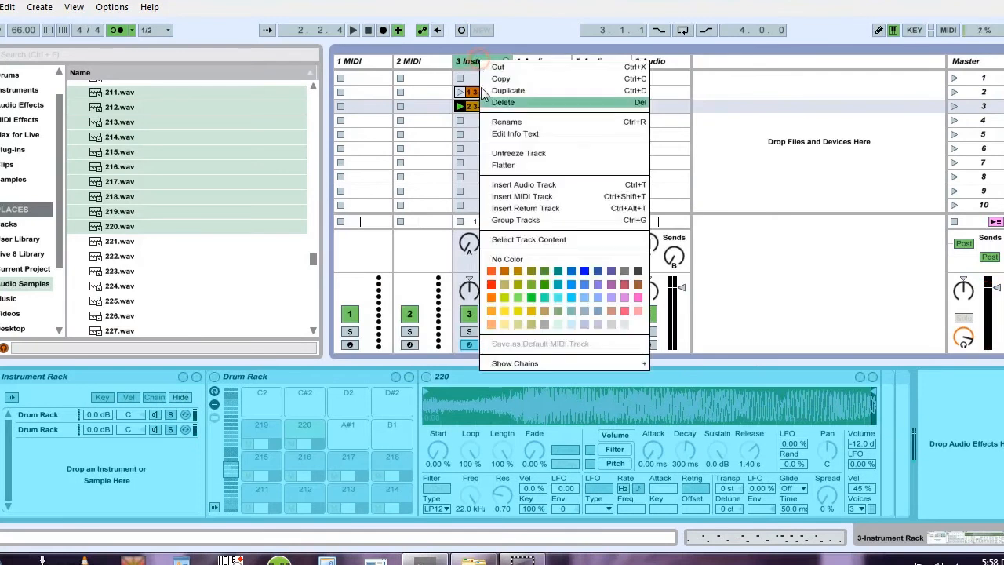
pyautogui.click(504, 163)
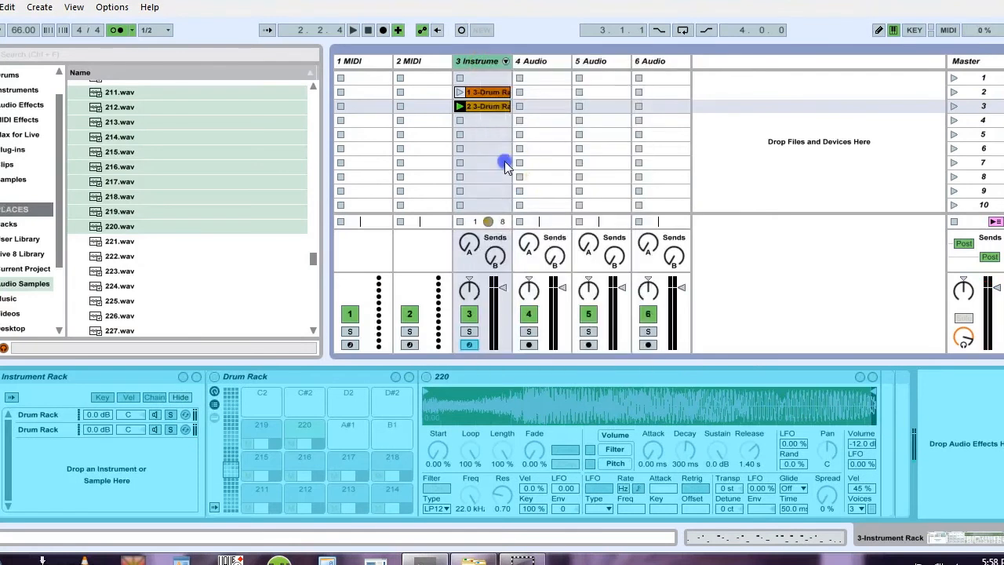
# Step: Save the flattened scene 2 clip into the User Library with its source files copied and name it Newb Drums
pyautogui.click(476, 92)
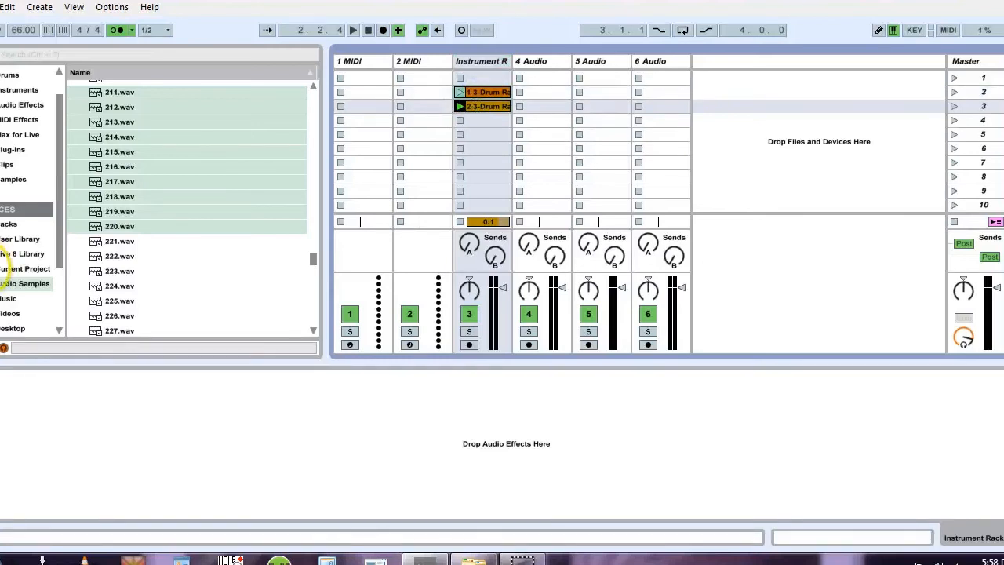
pyautogui.click(20, 238)
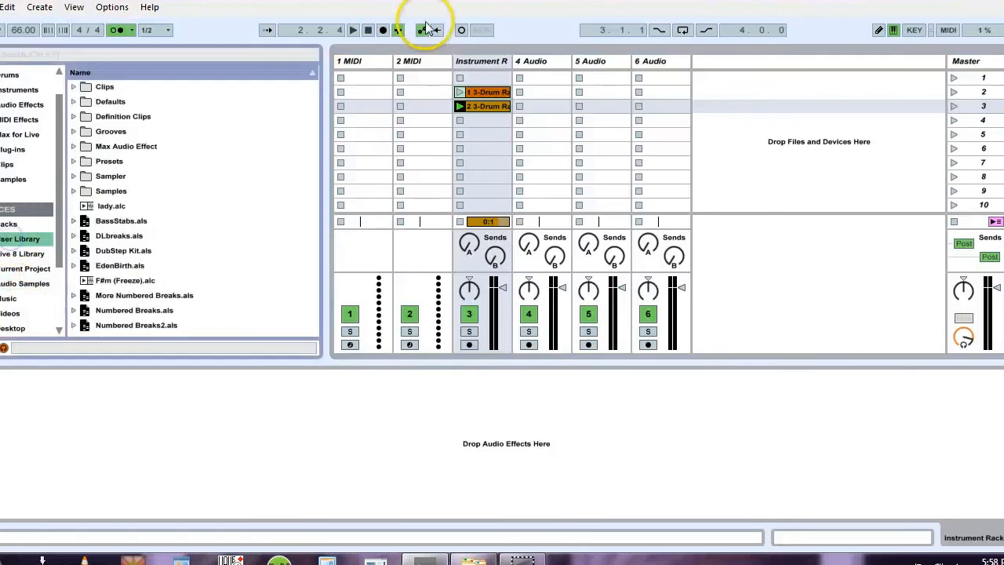
pyautogui.click(471, 94)
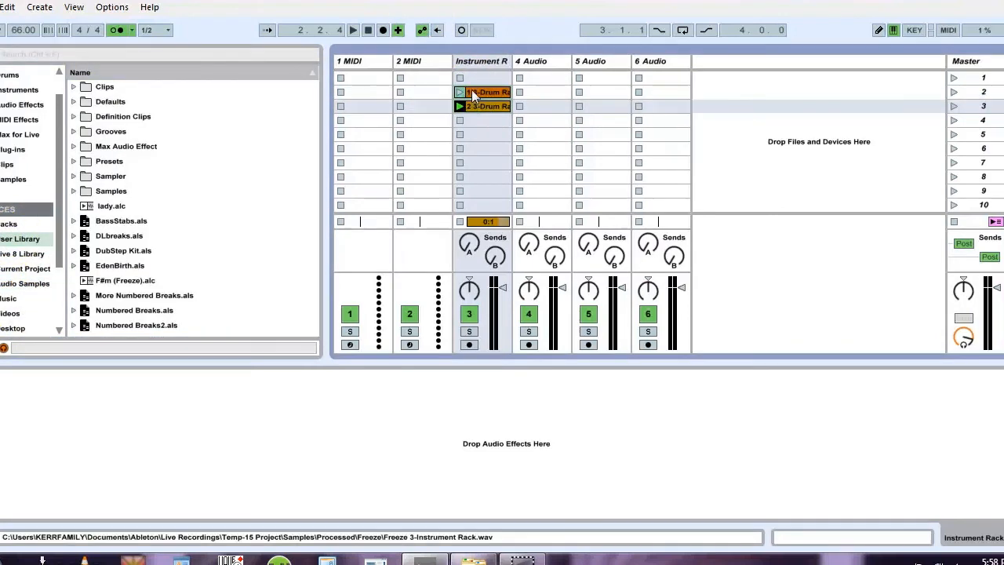
pyautogui.moveTo(472, 94); pyautogui.dragTo(117, 222)
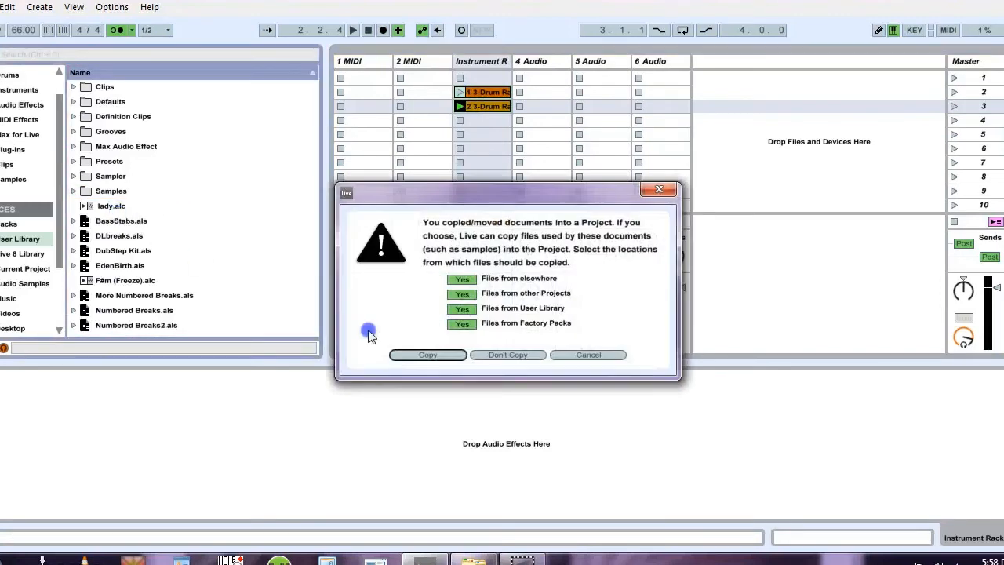
pyautogui.click(417, 354)
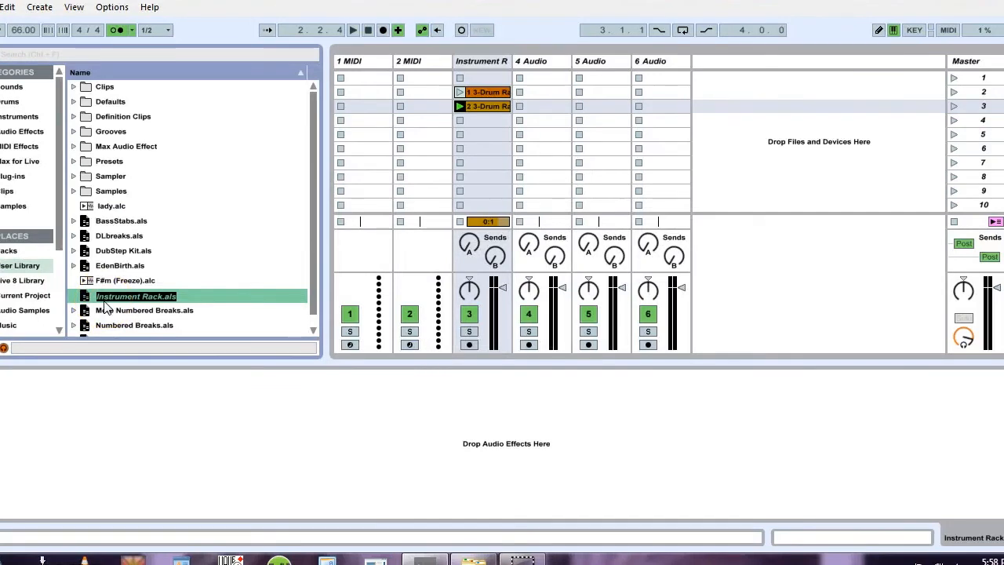
pyautogui.write('Newb Drums')
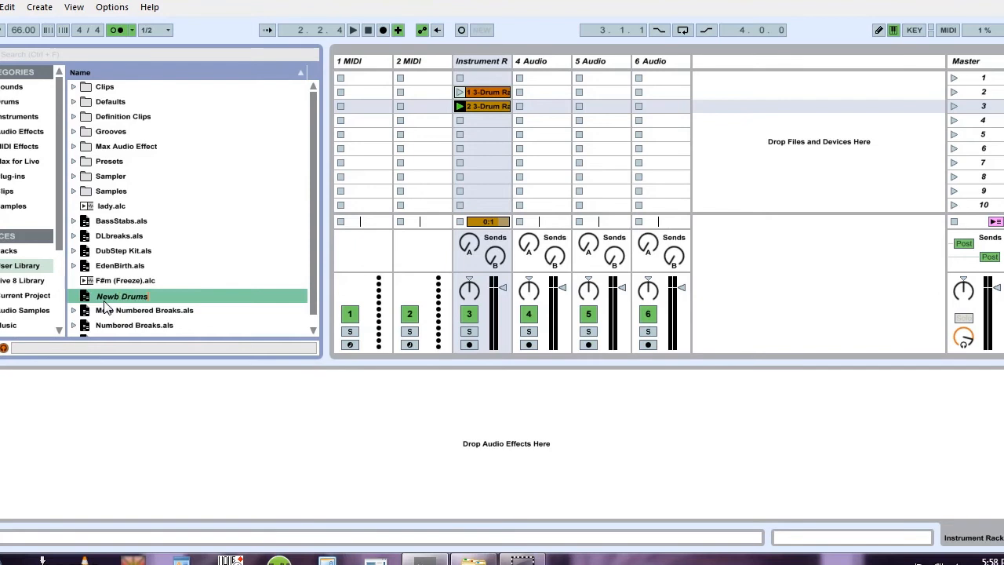
pyautogui.press('Return')
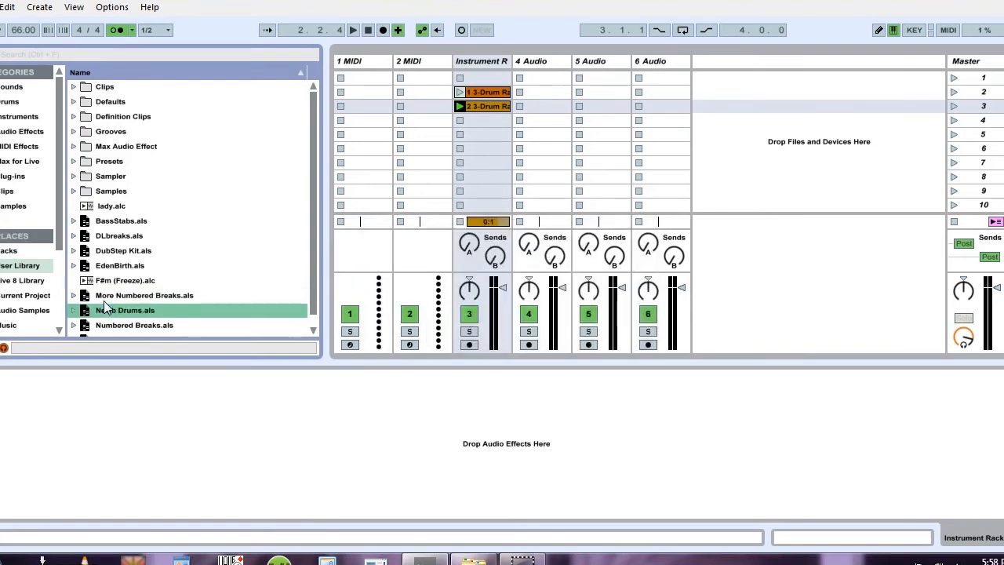
# Step: Open the Vid Test.als set from the Vid Test Project folder and leave the temporary project files in place
pyautogui.hotkey('ctrl', 'o')
pyautogui.click(423, 209)
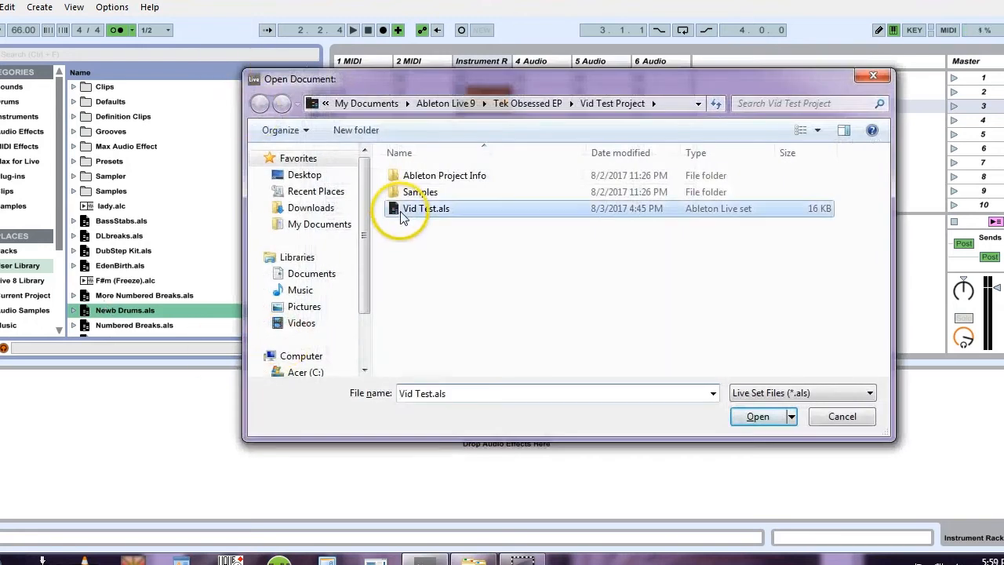
pyautogui.doubleClick(416, 208)
pyautogui.click(502, 315)
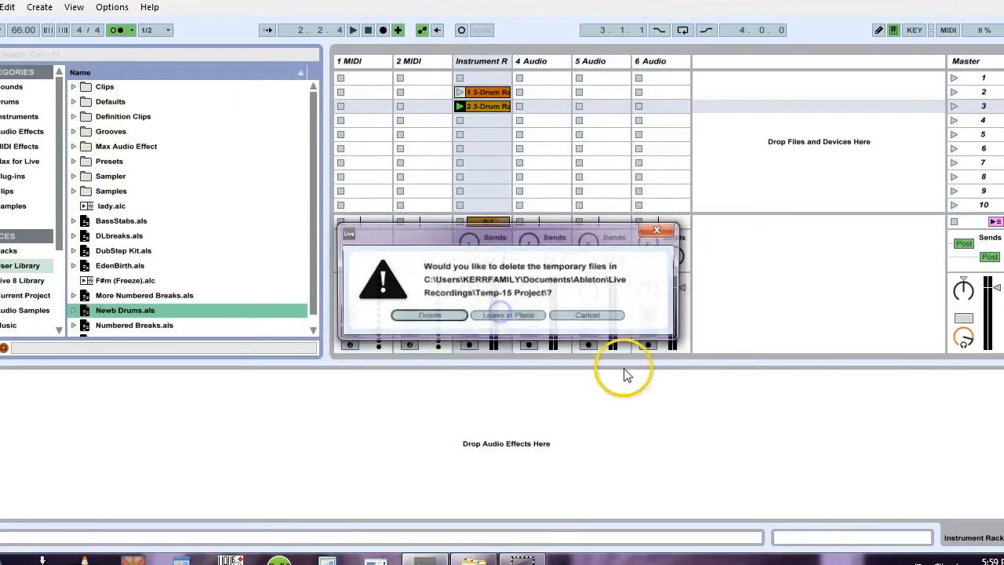
# Step: Add both 3-Drum Rack freeze clips from the Newb Drums set to a new audio track, in scenes 6 and 7
pyautogui.click(432, 379)
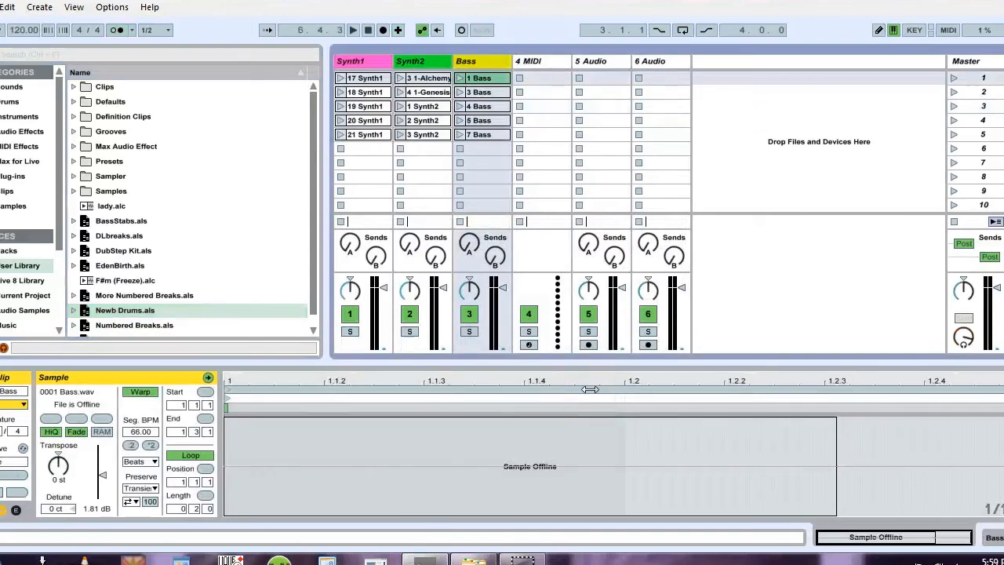
pyautogui.click(73, 310)
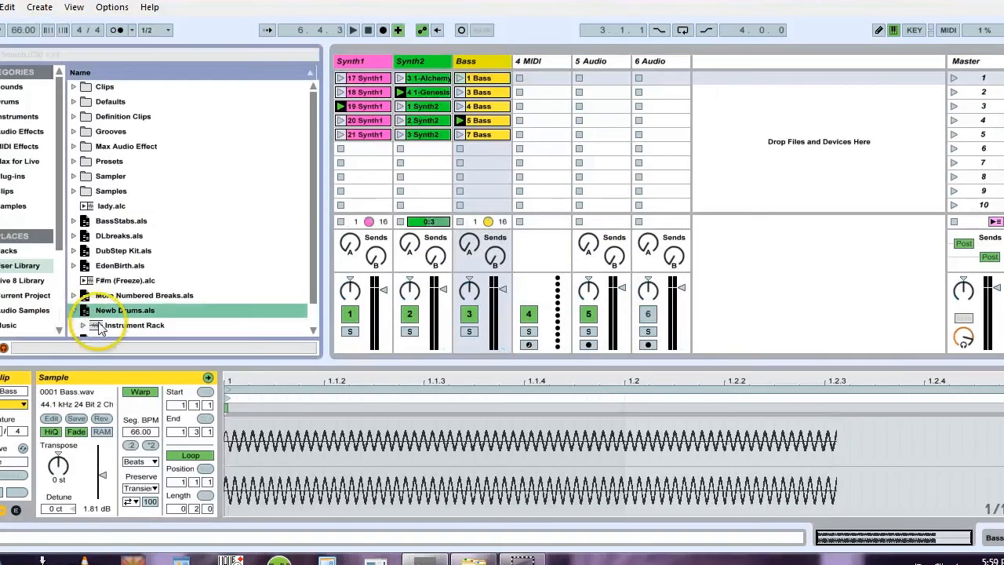
pyautogui.click(98, 325)
pyautogui.scroll(-3, 297, 302)
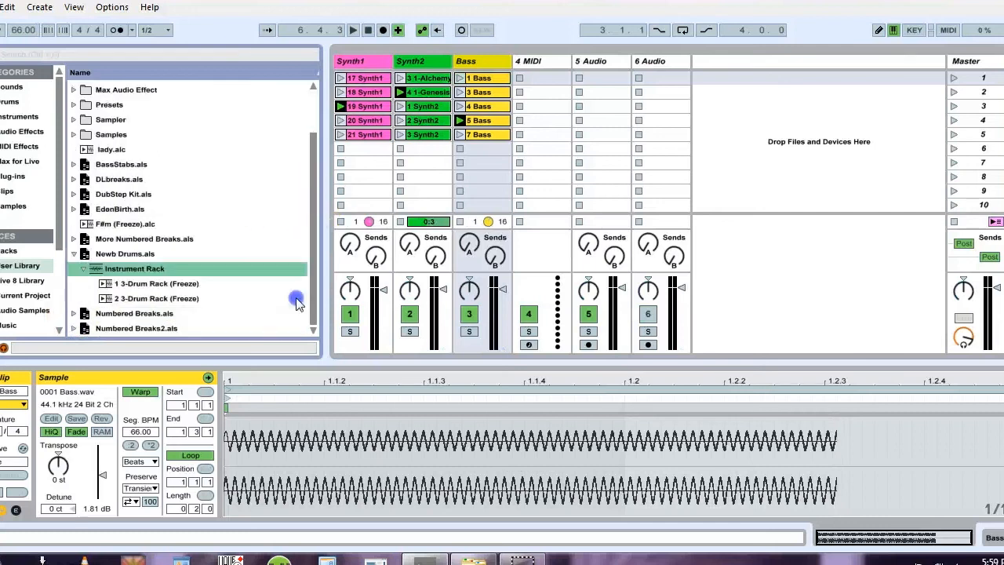
pyautogui.moveTo(133, 284); pyautogui.dragTo(707, 149)
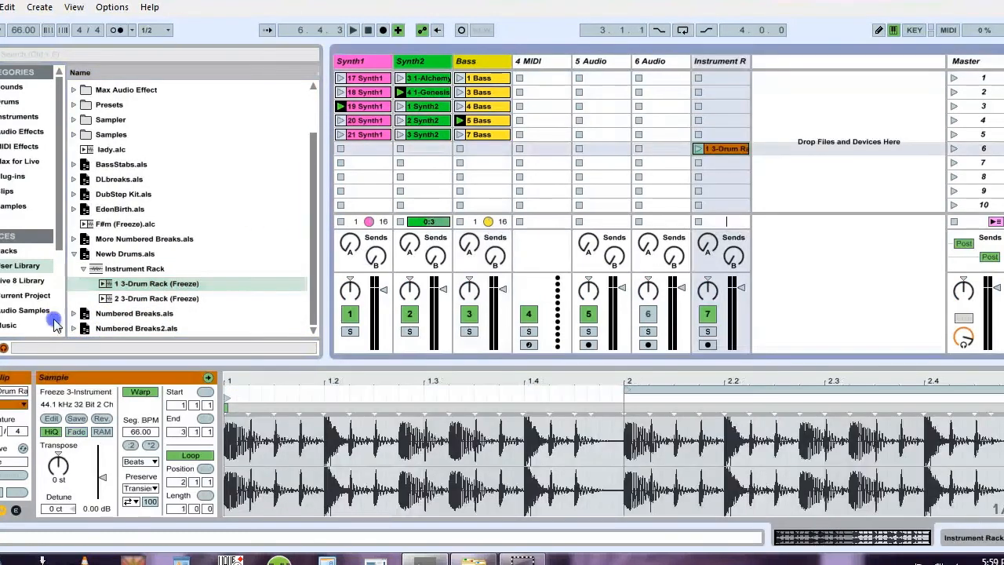
pyautogui.moveTo(110, 304); pyautogui.dragTo(700, 161)
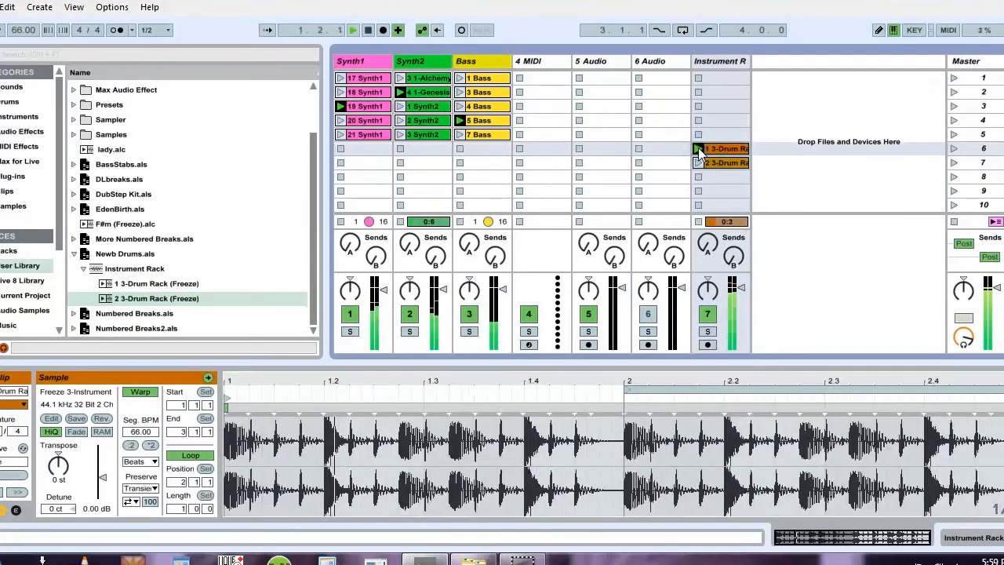
# Step: Play the first imported drum clip and move the two drum clips up to scenes 1 and 2
pyautogui.click(699, 149)
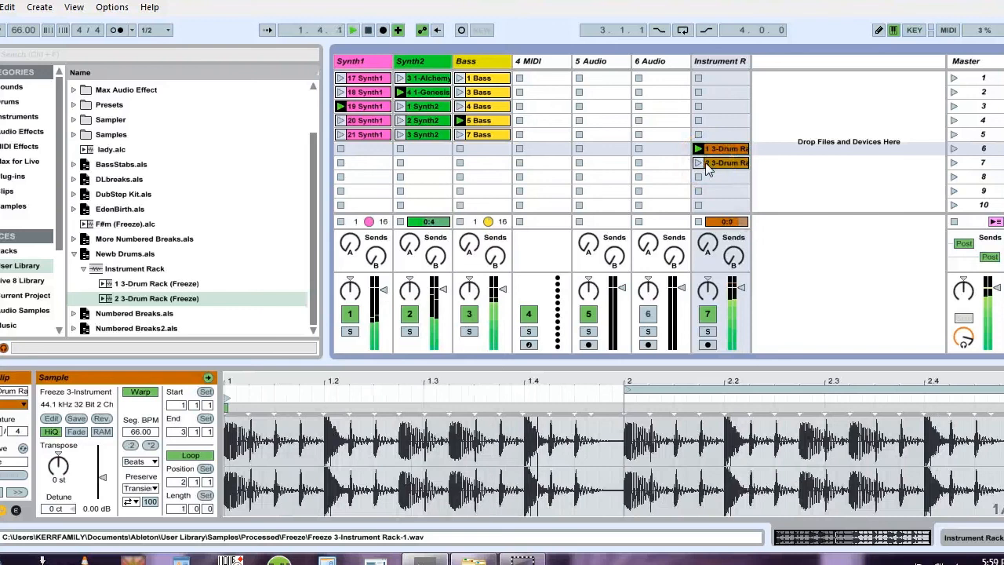
pyautogui.click(712, 149)
pyautogui.click(712, 60)
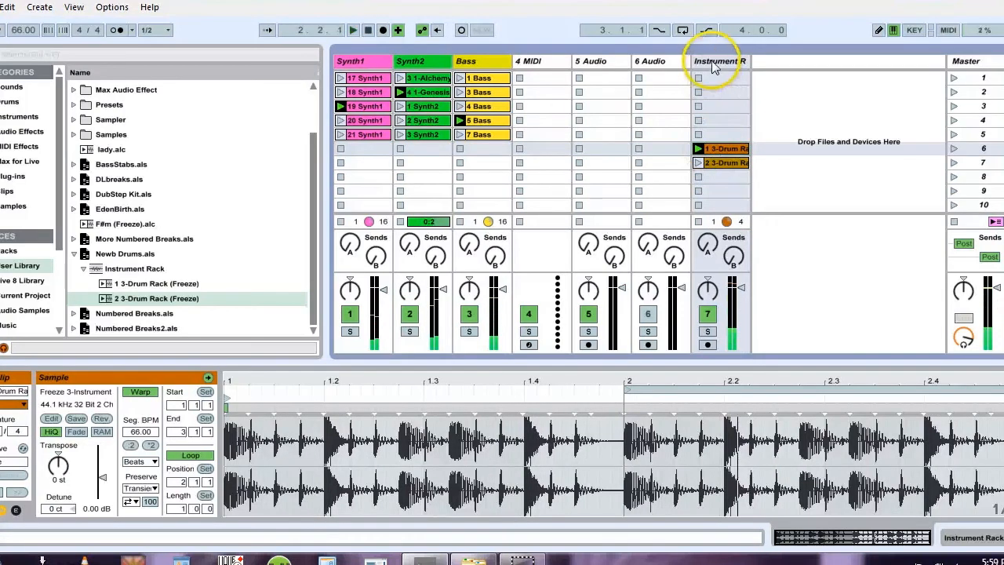
pyautogui.click(710, 163)
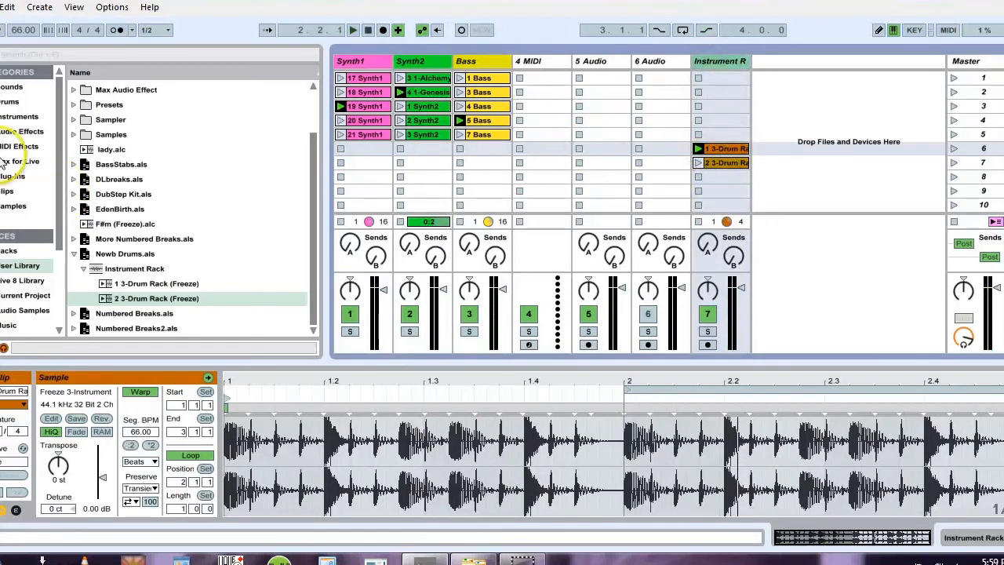
pyautogui.moveTo(715, 149); pyautogui.dragTo(716, 85)
pyautogui.moveTo(717, 162); pyautogui.dragTo(712, 91)
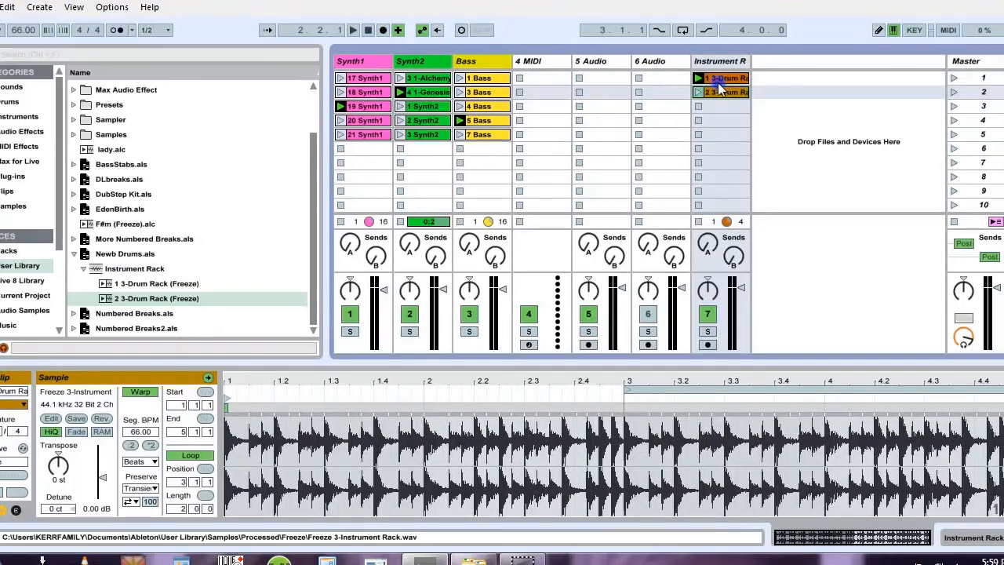
pyautogui.keyDown('shift'); pyautogui.click(717, 80); pyautogui.keyUp('shift')
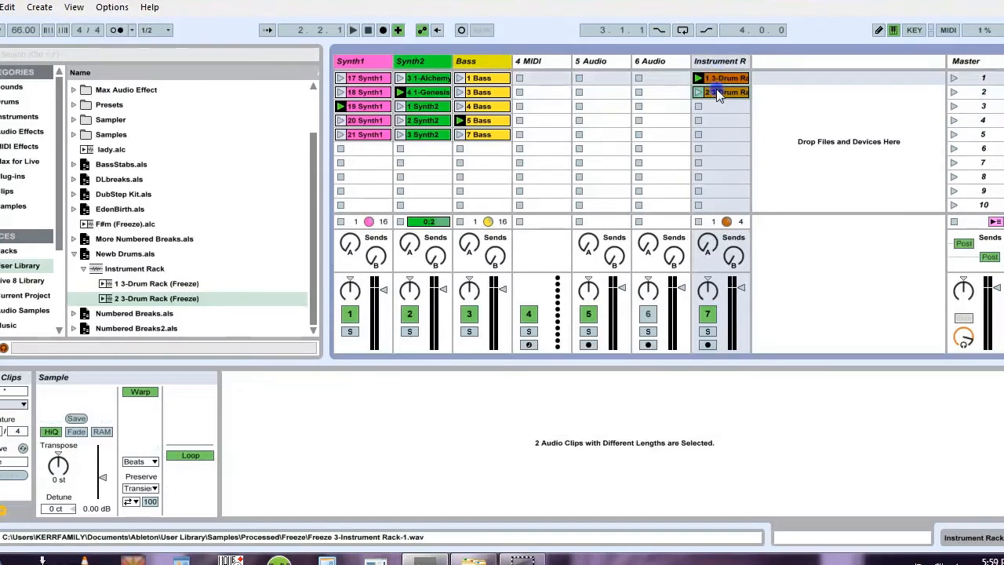
pyautogui.click(716, 91)
pyautogui.hotkey('ctrl', 'd')
pyautogui.hotkey('ctrl', 'd')
pyautogui.hotkey('ctrl', 'd')
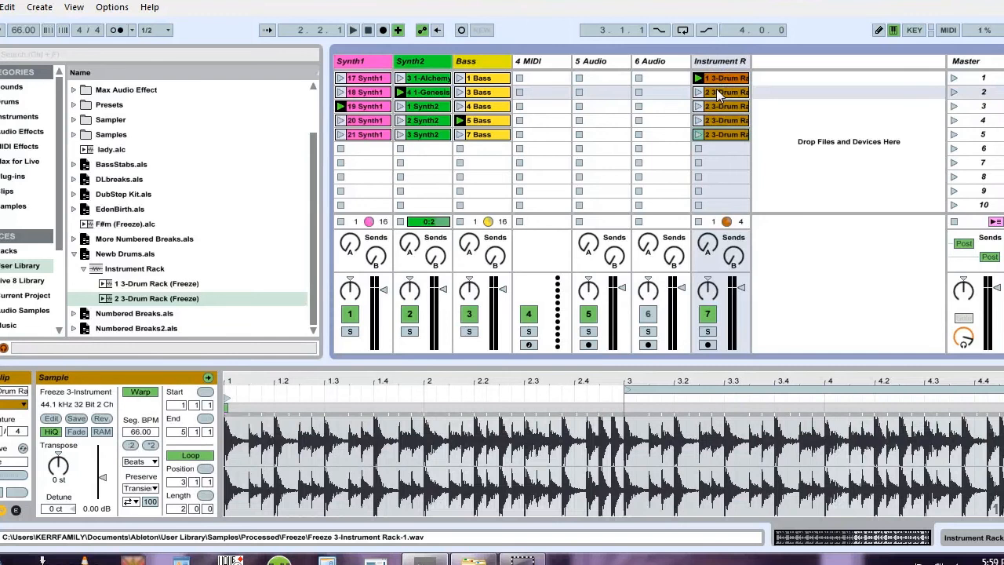
pyautogui.hotkey('ctrl', 'z')
pyautogui.hotkey('ctrl', 'z')
pyautogui.hotkey('ctrl', 'z')
# Step: Duplicate the two drum clips together twice so they alternate down to scene 6
pyautogui.click(717, 80)
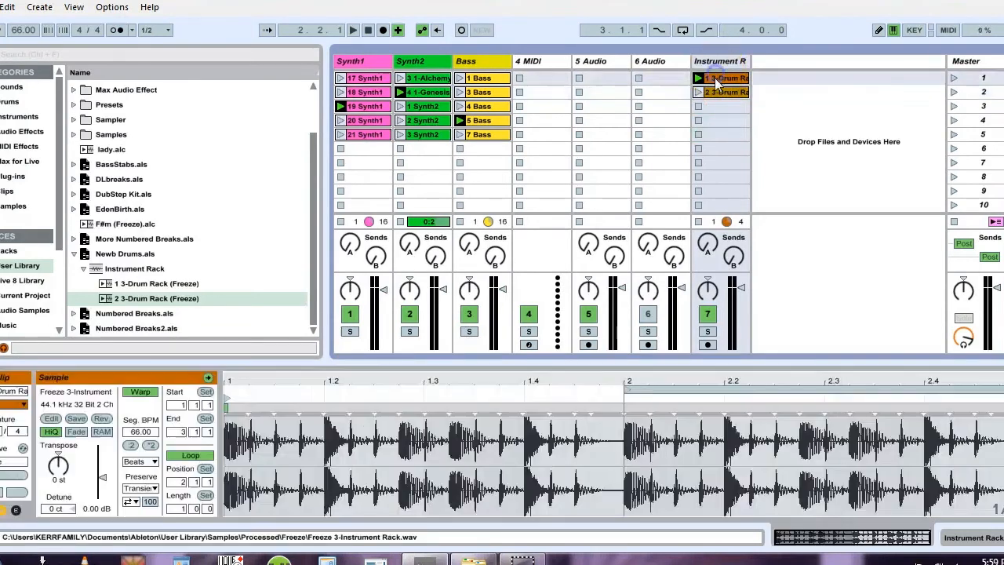
pyautogui.keyDown('shift'); pyautogui.click(716, 91); pyautogui.keyUp('shift')
pyautogui.hotkey('ctrl', 'd')
pyautogui.hotkey('ctrl', 'd')
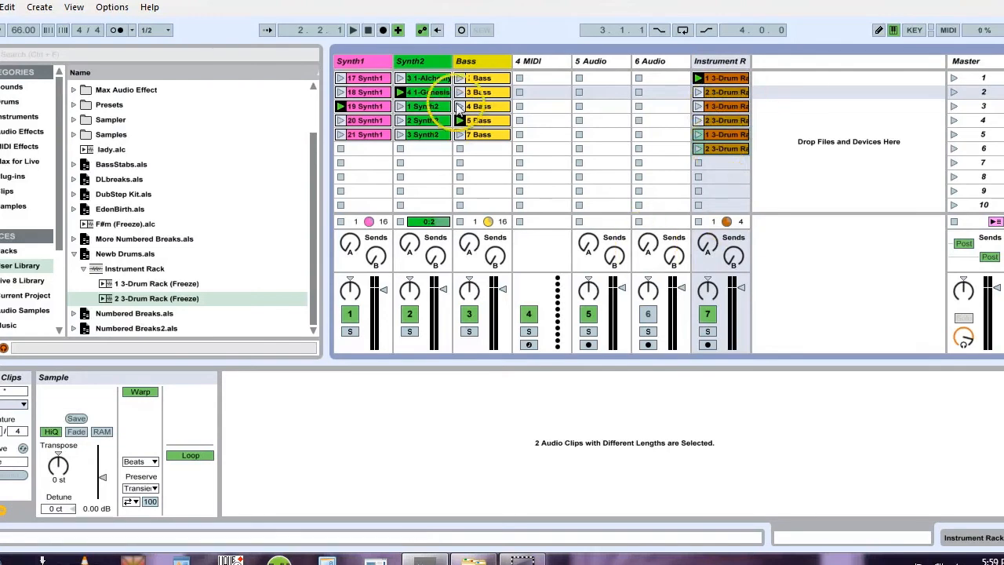
# Step: Load the Glue Compressor's Kick Sidechain preset onto the Bass track and take its sidechain audio from the Instrument Rack track
pyautogui.click(473, 66)
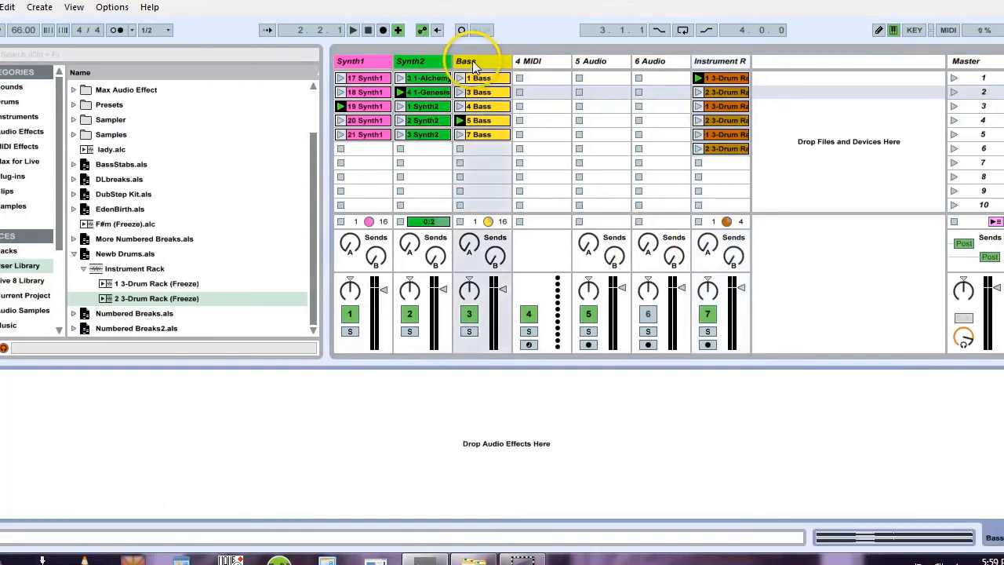
pyautogui.click(9, 131)
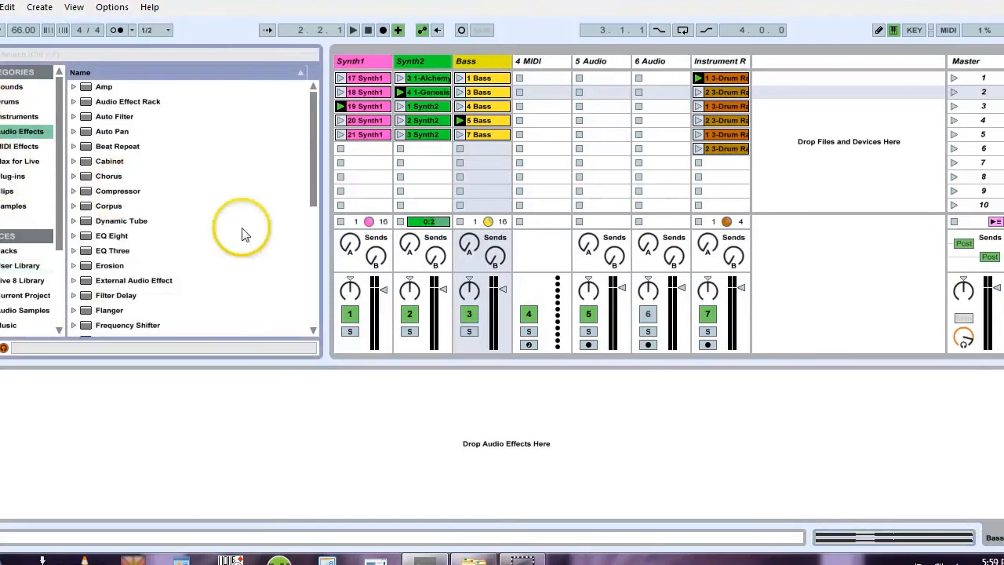
pyautogui.moveTo(314, 178); pyautogui.dragTo(314, 206)
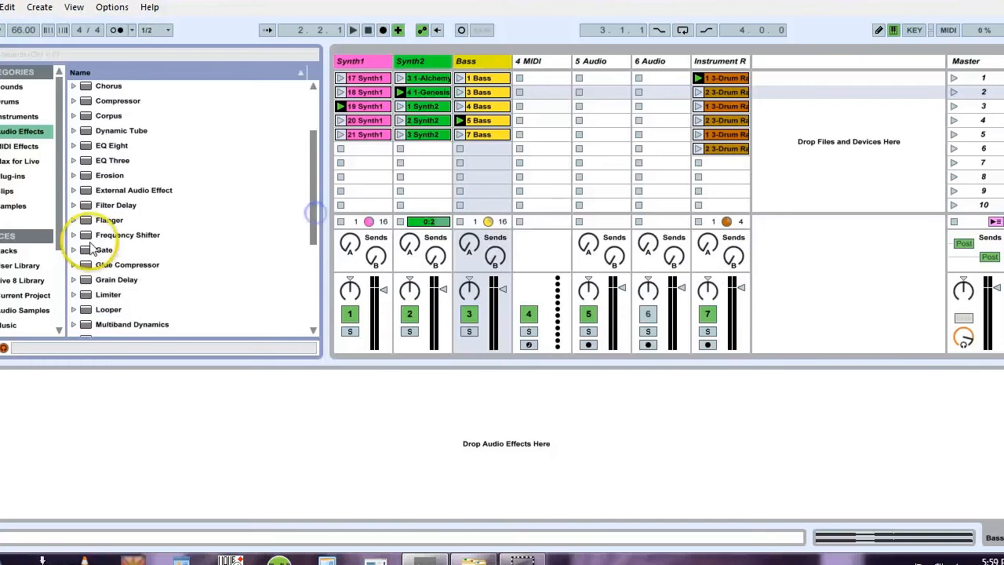
pyautogui.click(75, 264)
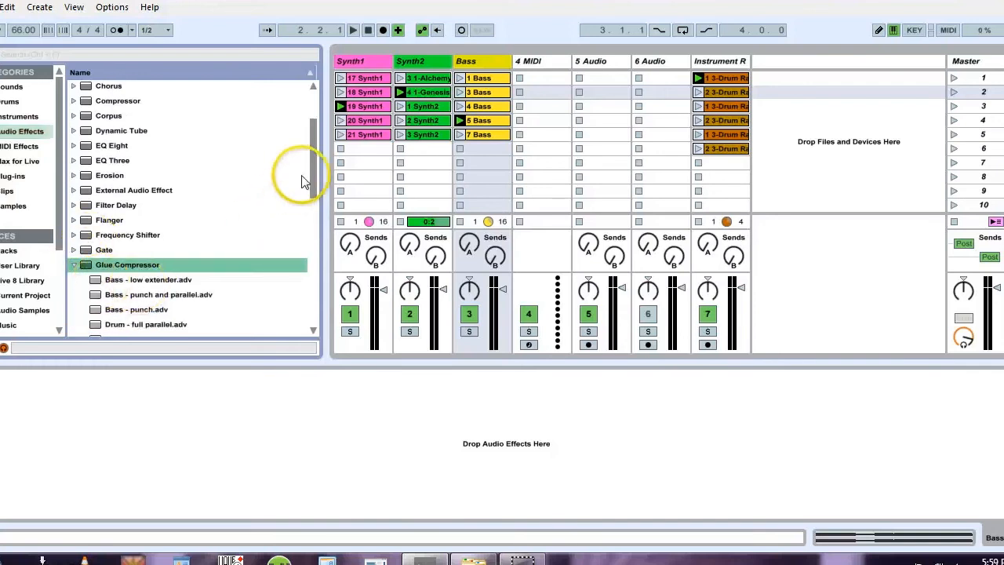
pyautogui.moveTo(313, 174); pyautogui.dragTo(311, 225)
pyautogui.click(127, 284)
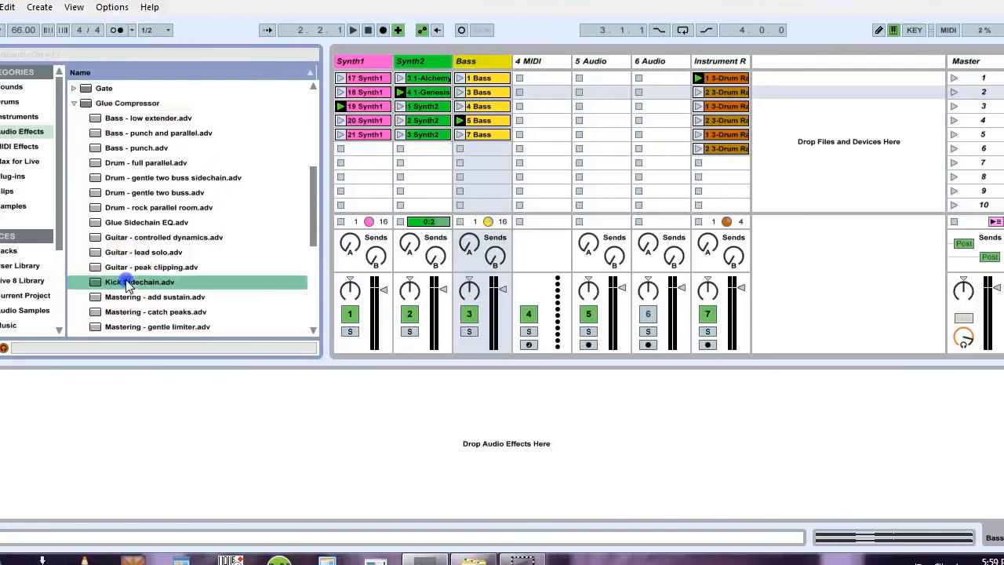
pyautogui.moveTo(480, 67); pyautogui.dragTo(480, 68)
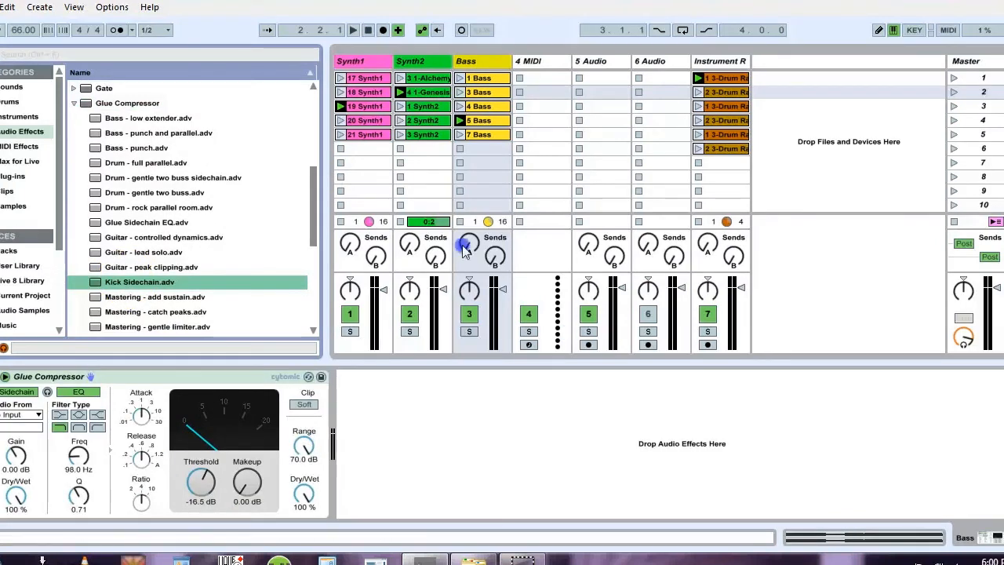
pyautogui.click(17, 416)
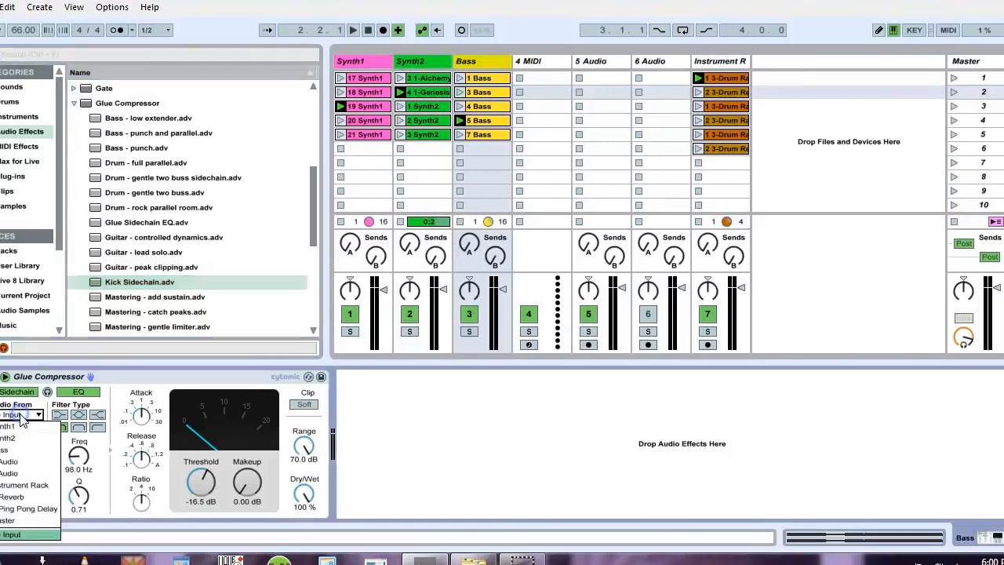
pyautogui.click(22, 485)
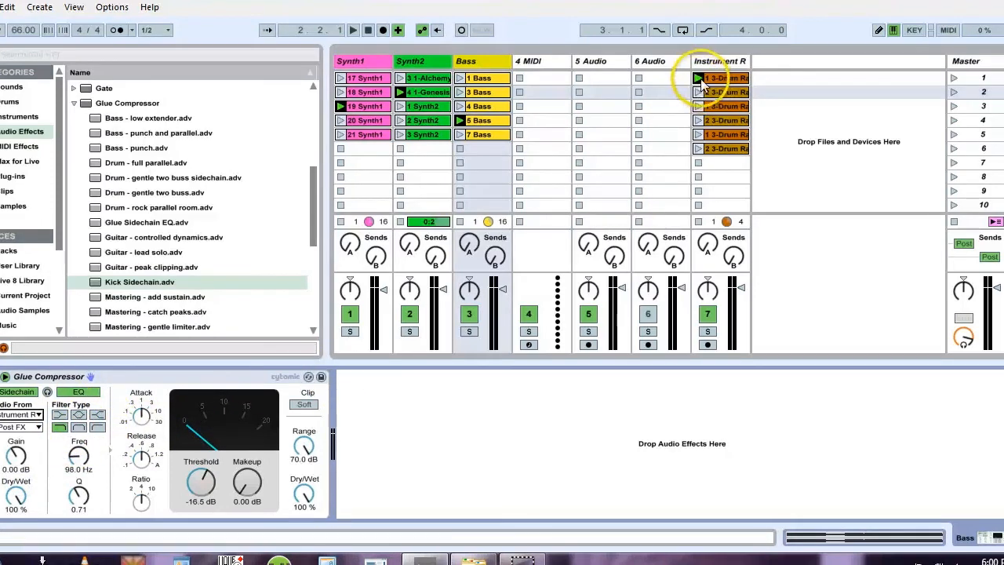
# Step: Stop the Synth1 and Synth2 clips, play bass with drums, and mute the Instrument Rack track to hear the sidechained bass alone
pyautogui.click(400, 148)
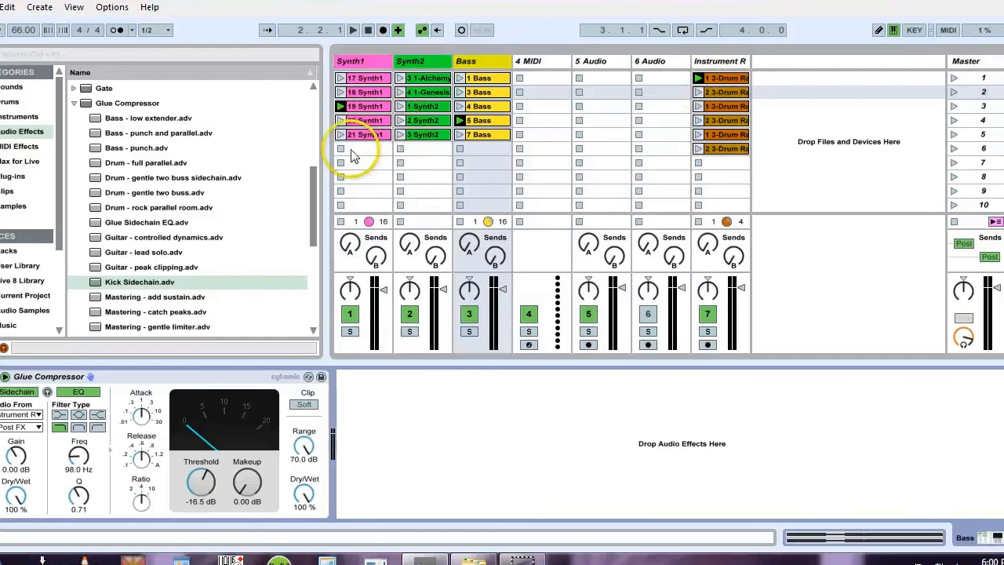
pyautogui.click(340, 148)
pyautogui.click(704, 182)
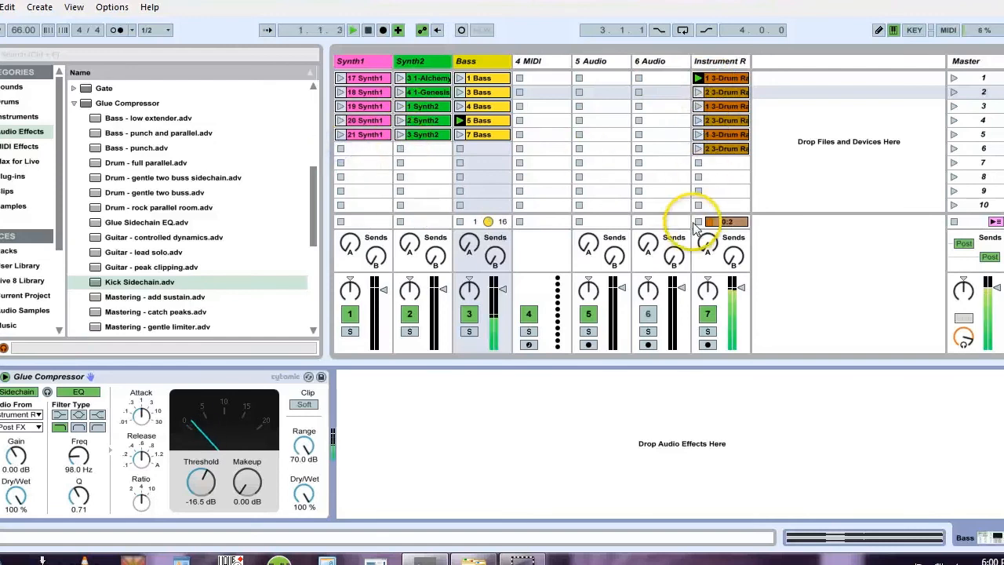
pyautogui.click(707, 314)
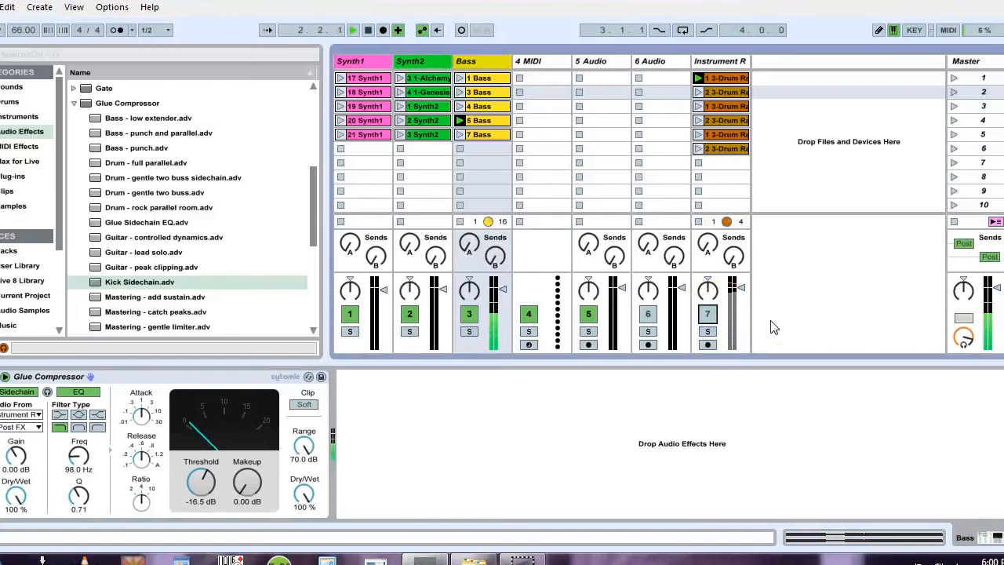
# Step: Copy the Bass track's Glue Compressor onto the Synth2 and Synth1 tracks
pyautogui.click(234, 378)
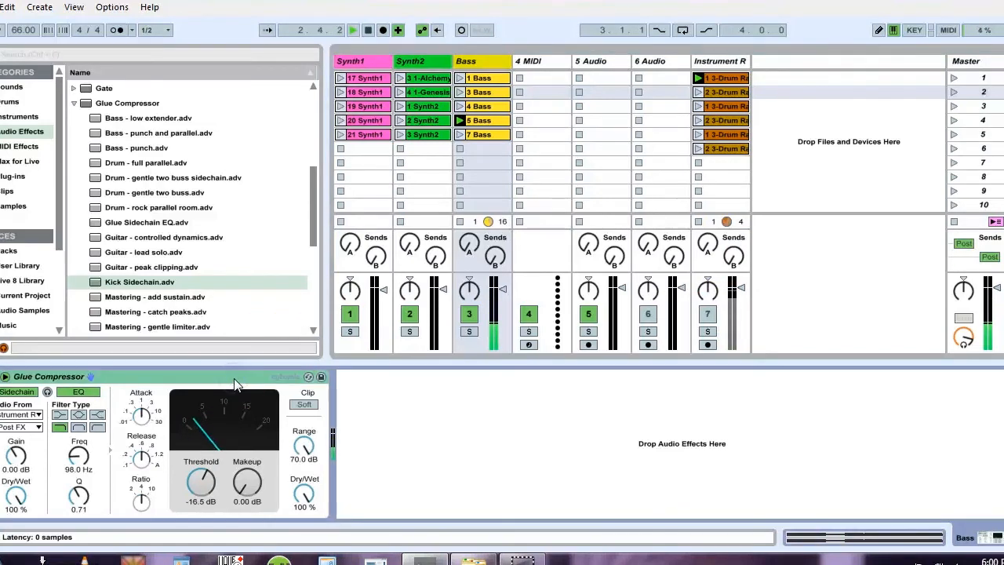
pyautogui.click(404, 62)
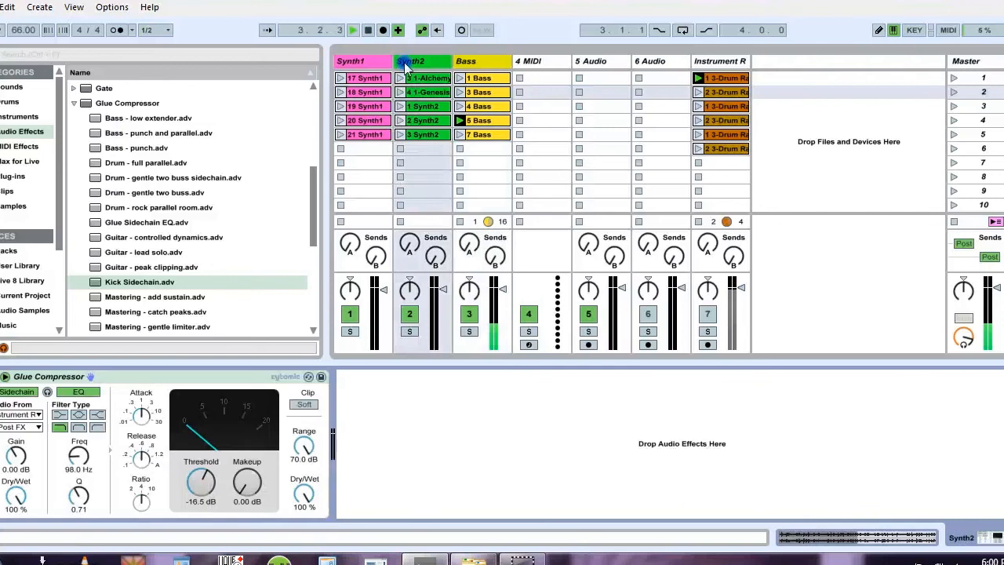
pyautogui.click(216, 378)
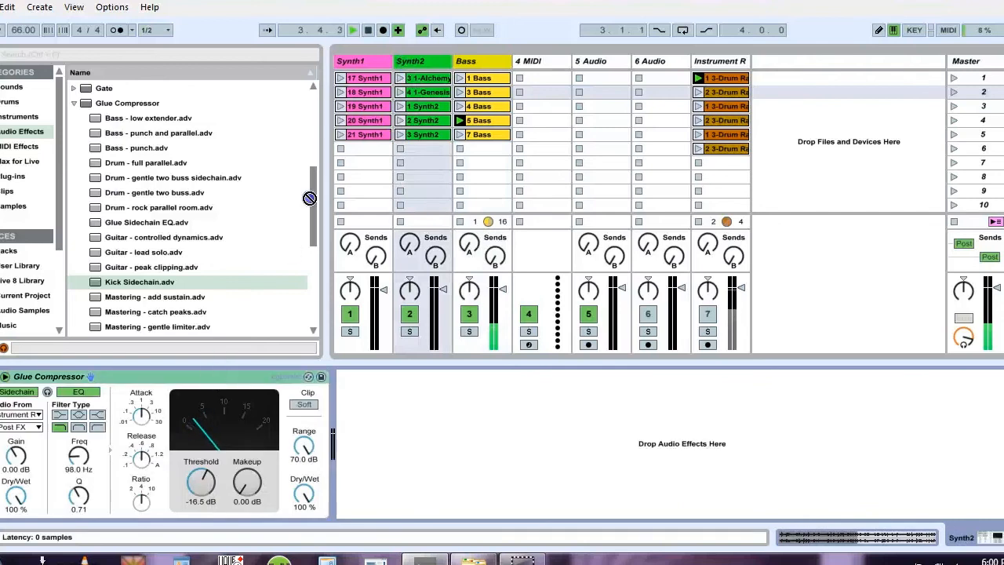
pyautogui.moveTo(337, 91); pyautogui.dragTo(352, 65)
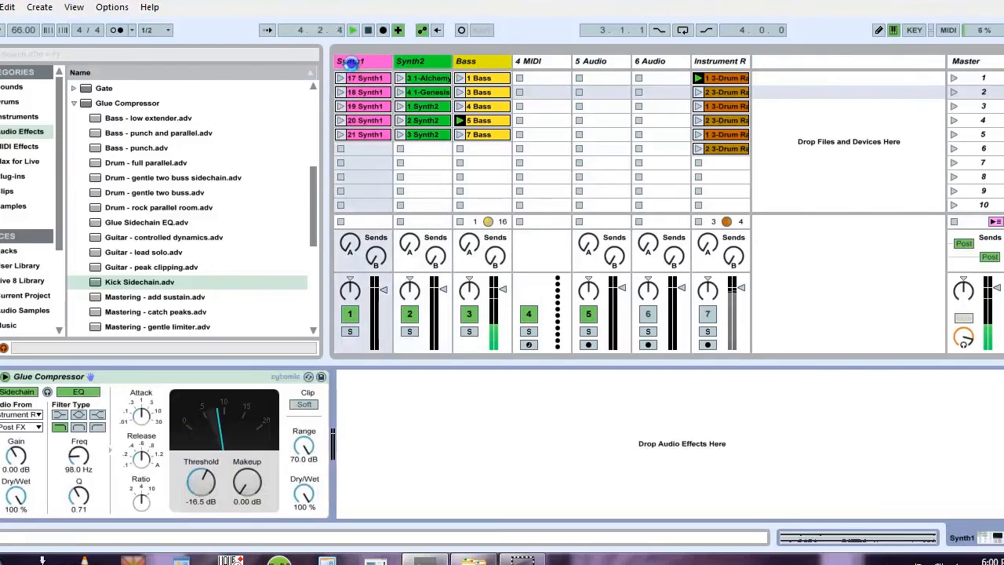
# Step: Unmute the Instrument Rack track and, with scene 1 playing, lower the Synth1, Synth2 and Bass volumes together slightly
pyautogui.click(706, 314)
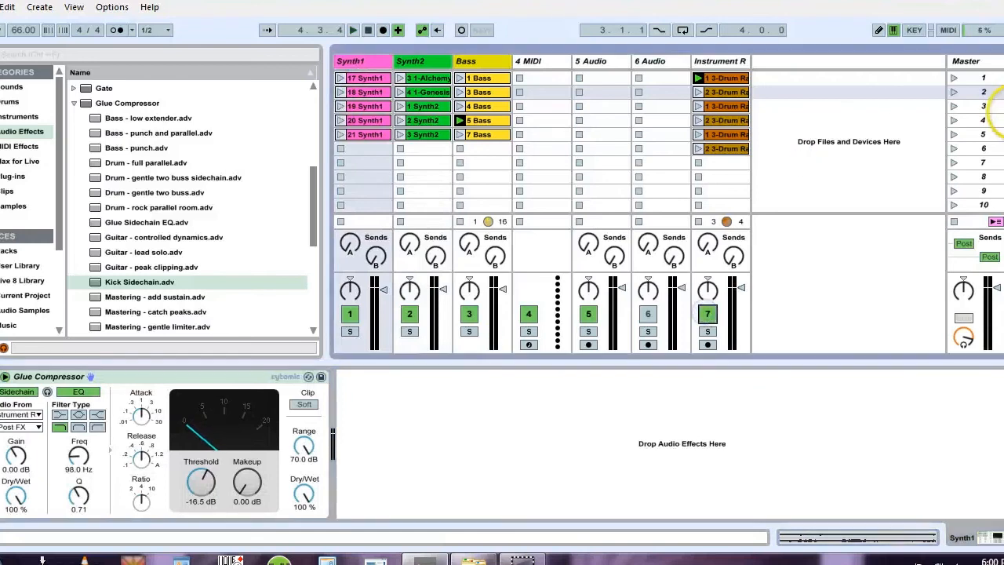
pyautogui.click(954, 77)
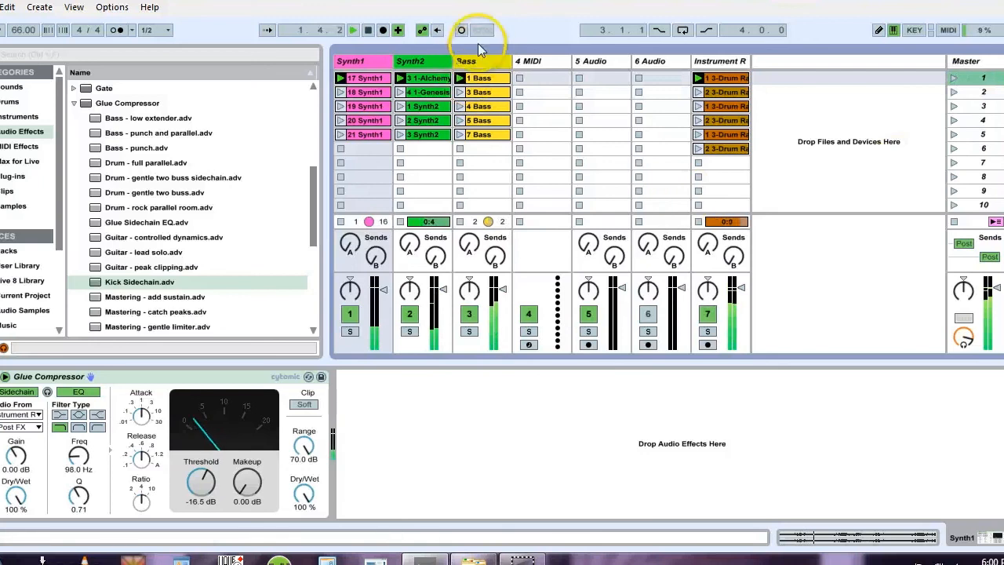
pyautogui.click(361, 61)
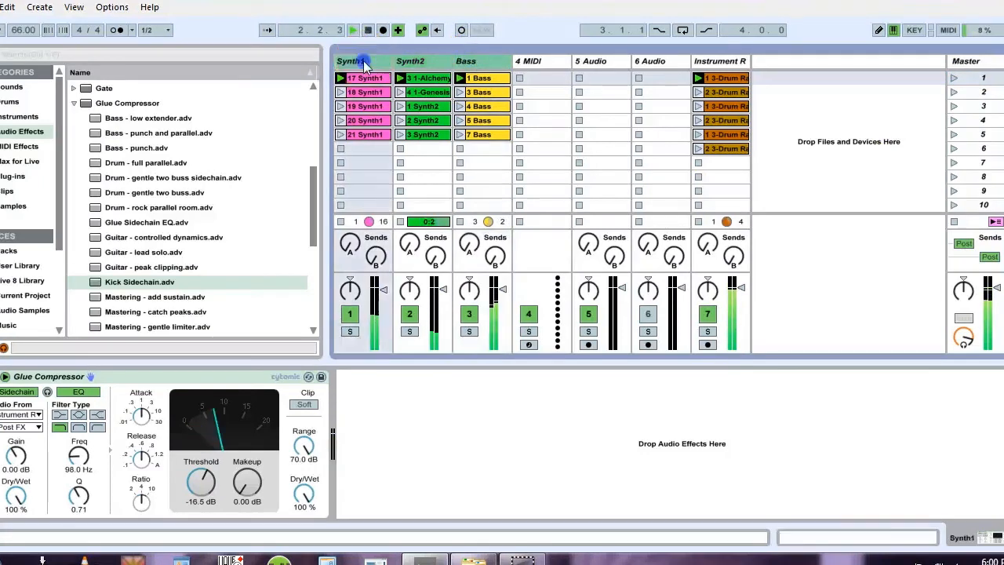
pyautogui.moveTo(504, 290); pyautogui.dragTo(500, 291)
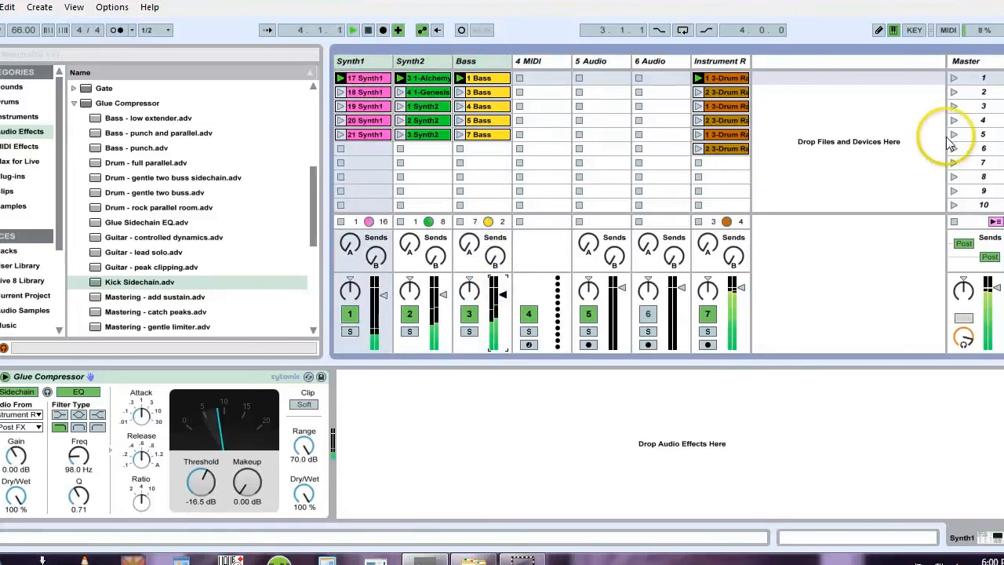
# Step: Launch scenes 2, 3 and 4 in turn to audition the drums with the synths and bass
pyautogui.click(953, 92)
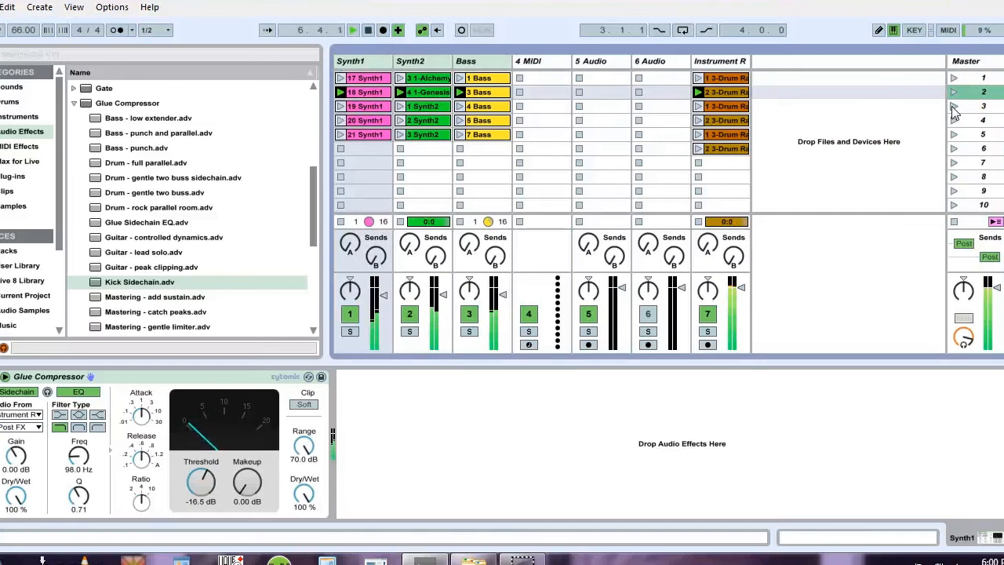
pyautogui.click(953, 106)
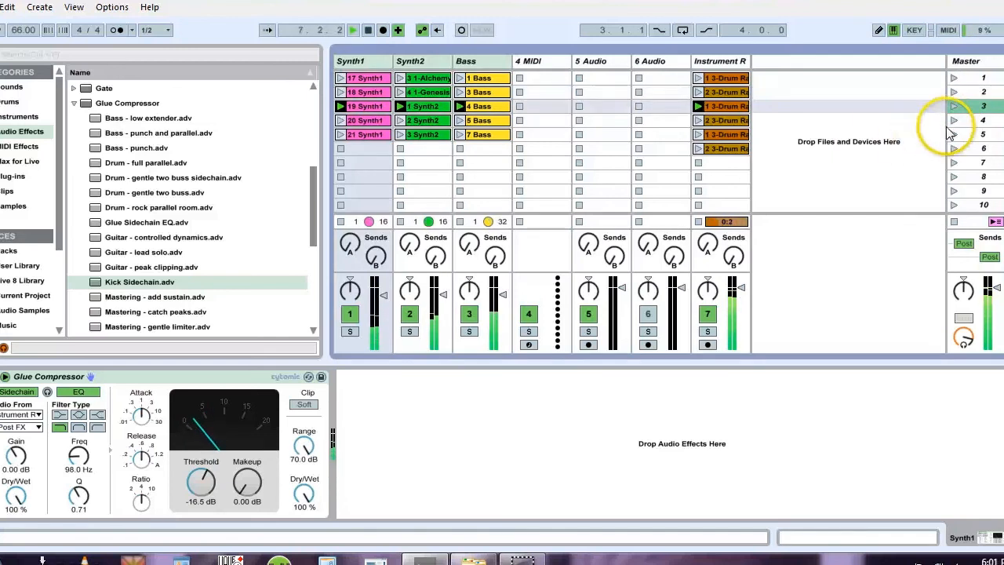
pyautogui.click(954, 120)
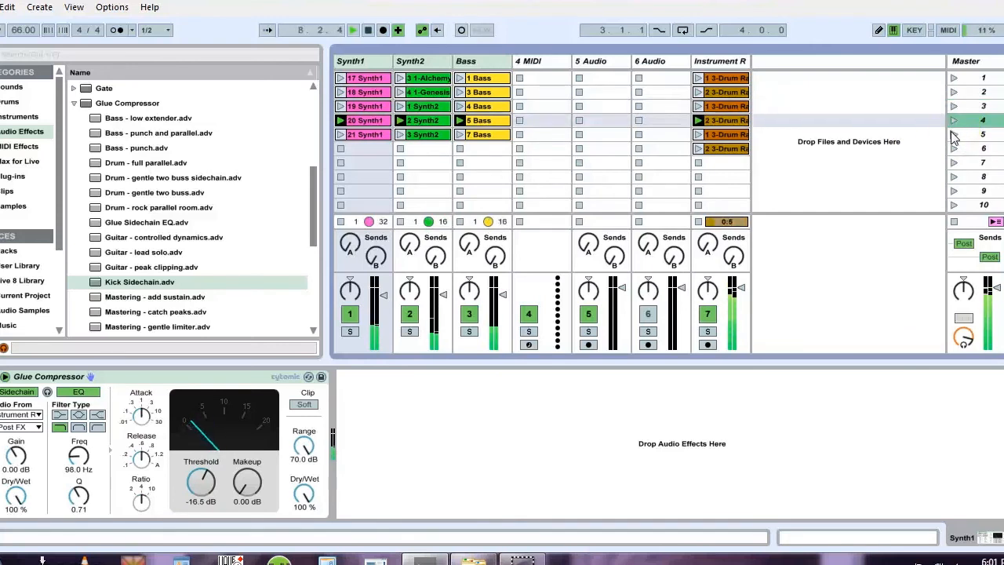
# Step: Launch scene 5 to audition its drums with the synths and bass, and stop playback
pyautogui.click(953, 134)
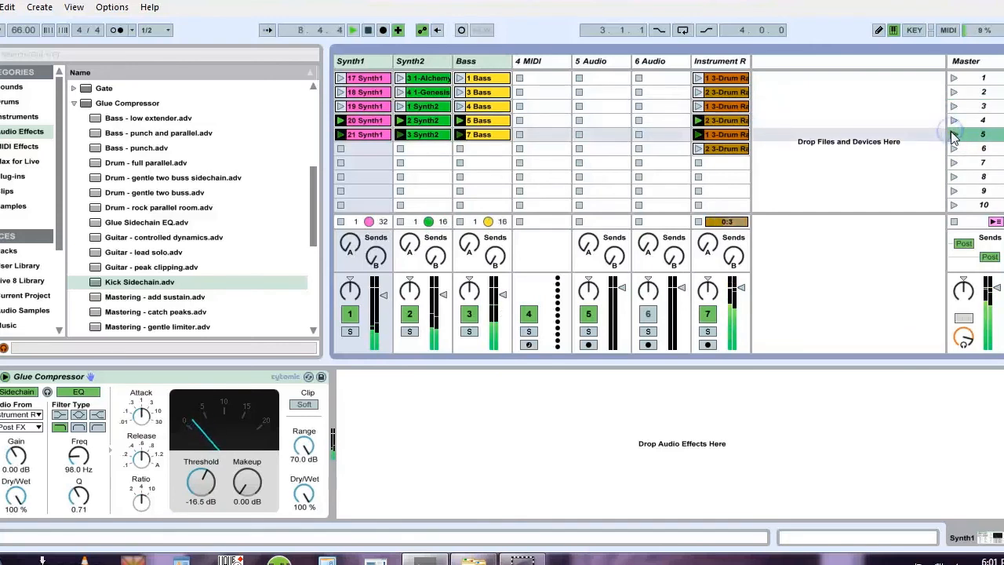
pyautogui.click(833, 195)
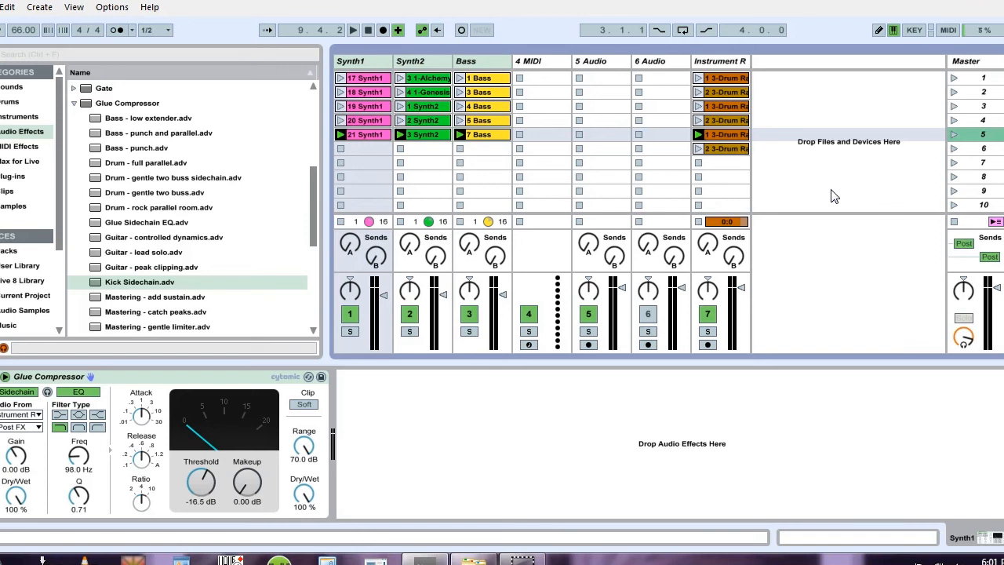
pyautogui.click(747, 135)
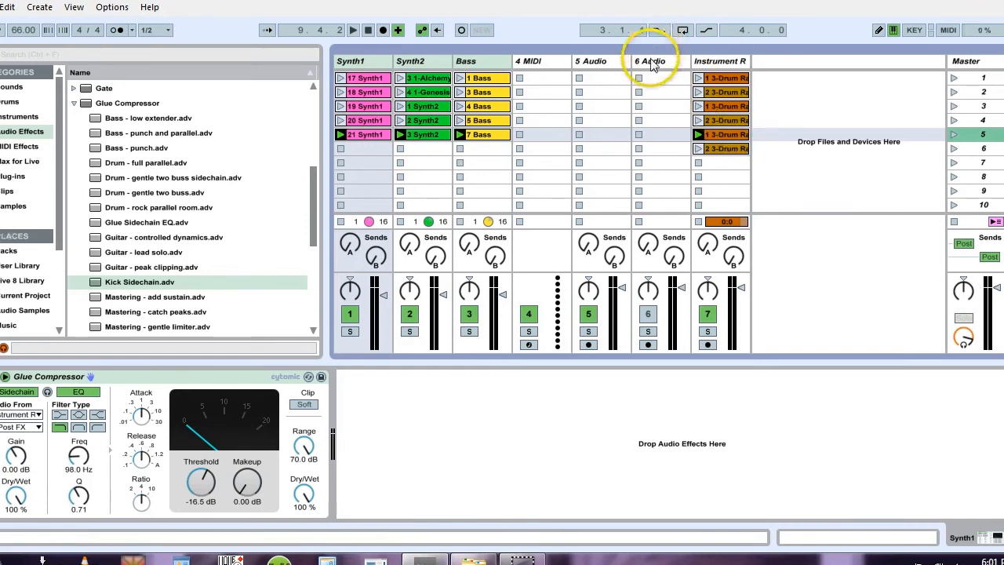
# Step: Load the SnowPower.adg Drum Rack preset from the instruments onto a new MIDI track after the Instrument Rack track
pyautogui.click(9, 131)
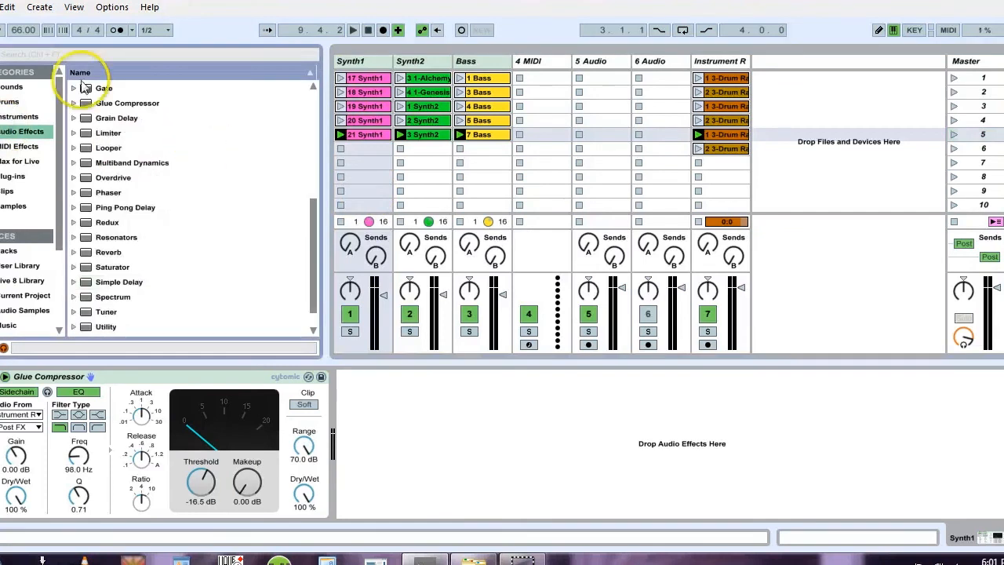
pyautogui.click(19, 116)
pyautogui.click(75, 116)
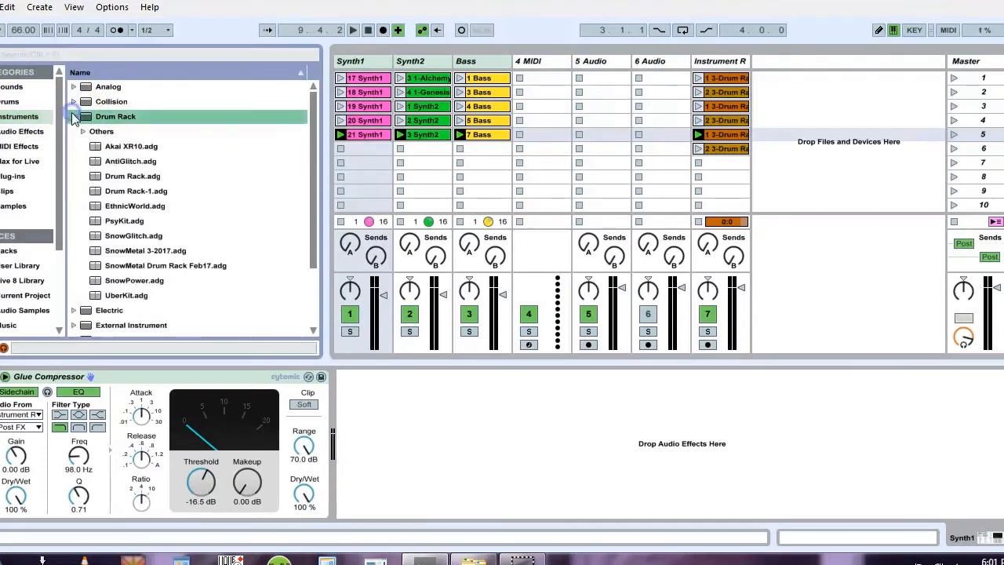
pyautogui.moveTo(312, 177); pyautogui.dragTo(312, 204)
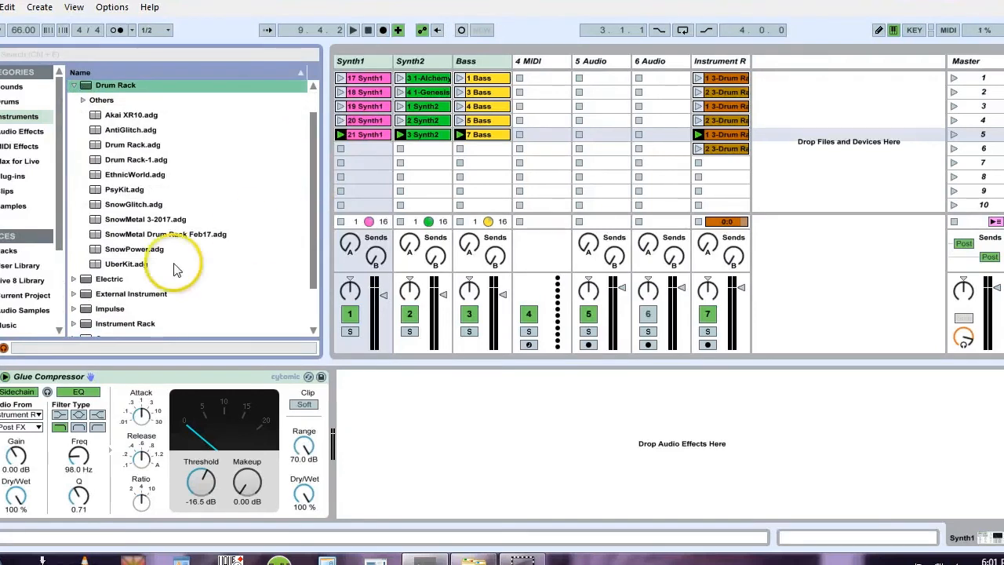
pyautogui.click(103, 247)
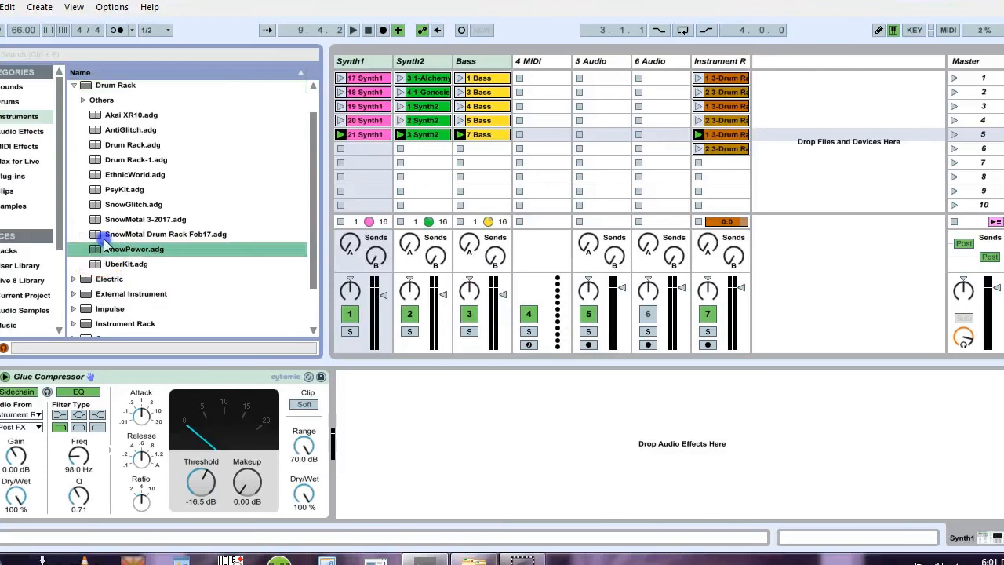
pyautogui.moveTo(103, 242); pyautogui.dragTo(768, 103)
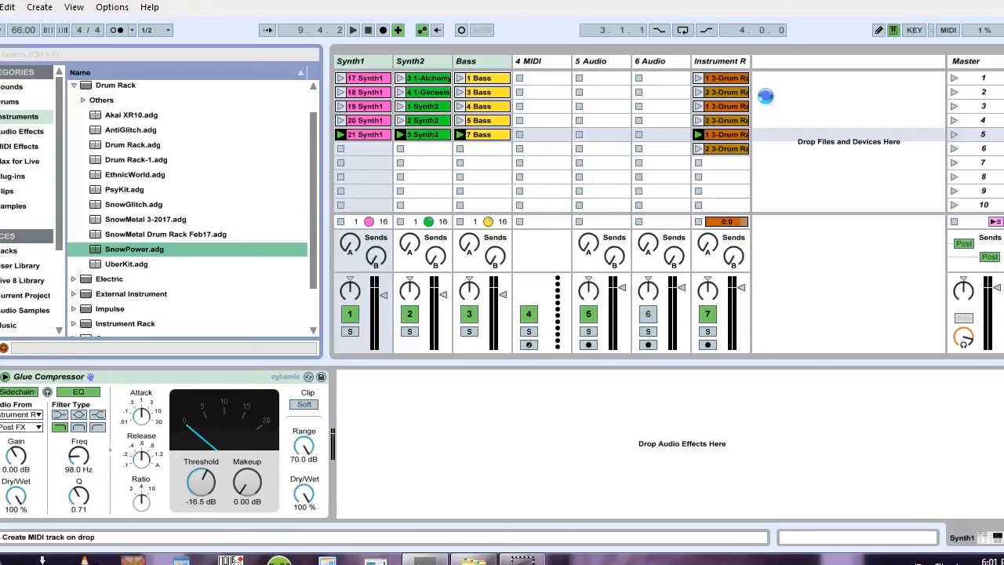
pyautogui.moveTo(765, 96); pyautogui.dragTo(764, 95)
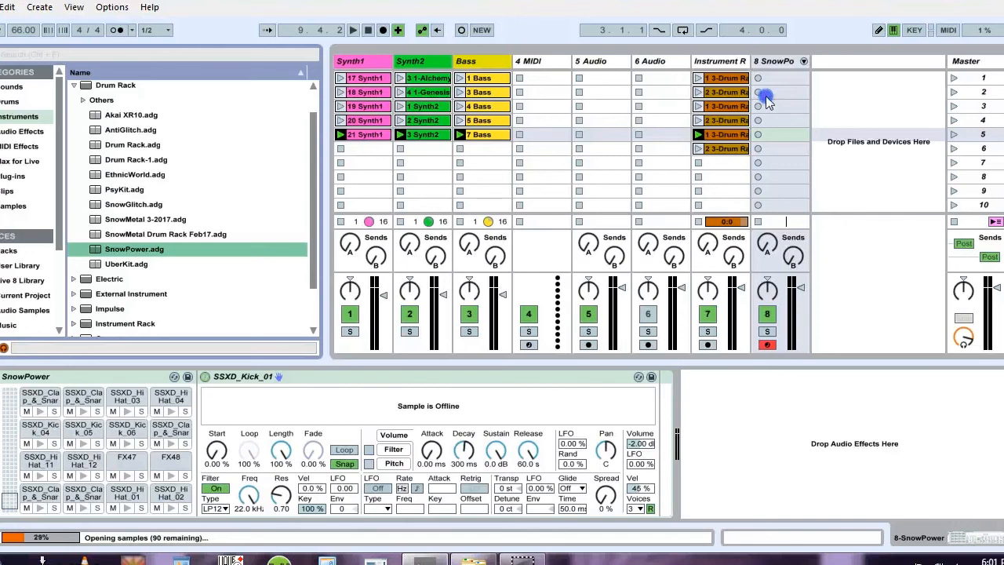
# Step: Shift the computer MIDI keyboard's octave range down to C-2 to D-1
pyautogui.press('x')
pyautogui.press('x')
pyautogui.press('x')
pyautogui.press('x')
pyautogui.press('x')
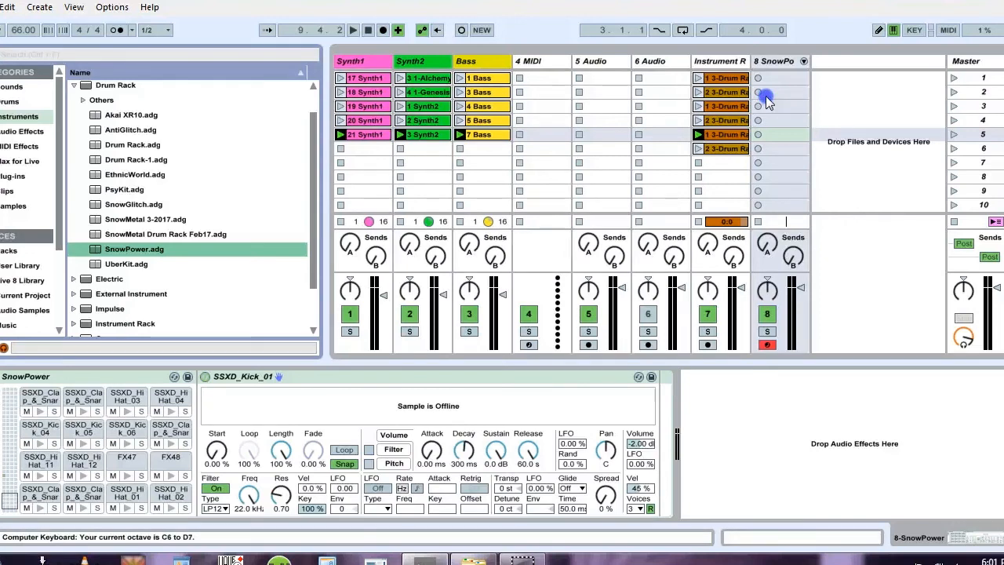
pyautogui.press('z')
pyautogui.press('z')
pyautogui.press('z')
pyautogui.press('z')
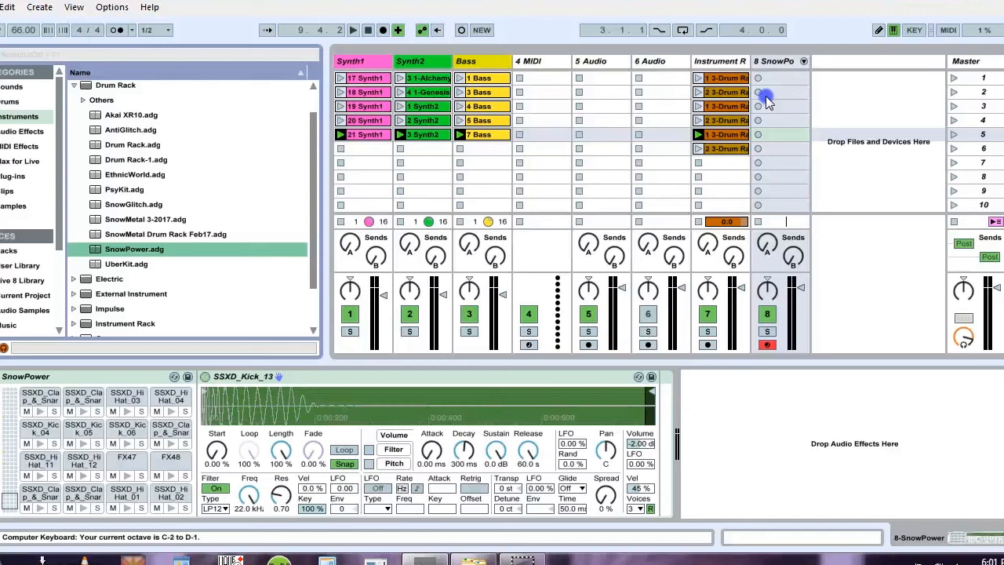
# Step: Play through the SnowPower kick, clap and snare pads in the lower octaves to hear their sounds
pyautogui.press('a')
pyautogui.press('s')
pyautogui.press('d')
pyautogui.press('d')
pyautogui.press('d')
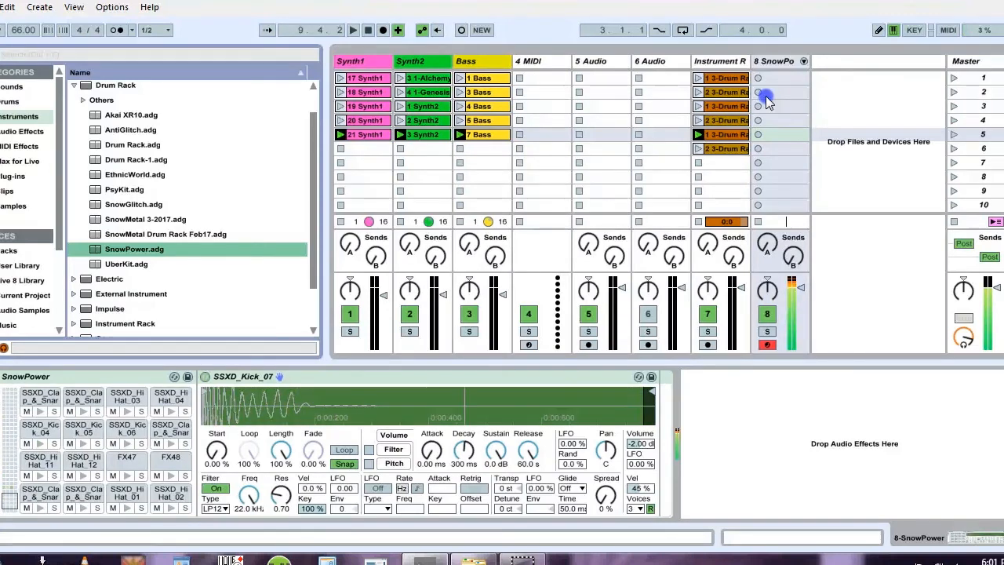
pyautogui.press('f')
pyautogui.press('g')
pyautogui.press('h')
pyautogui.press('j')
pyautogui.press('k')
pyautogui.press('l')
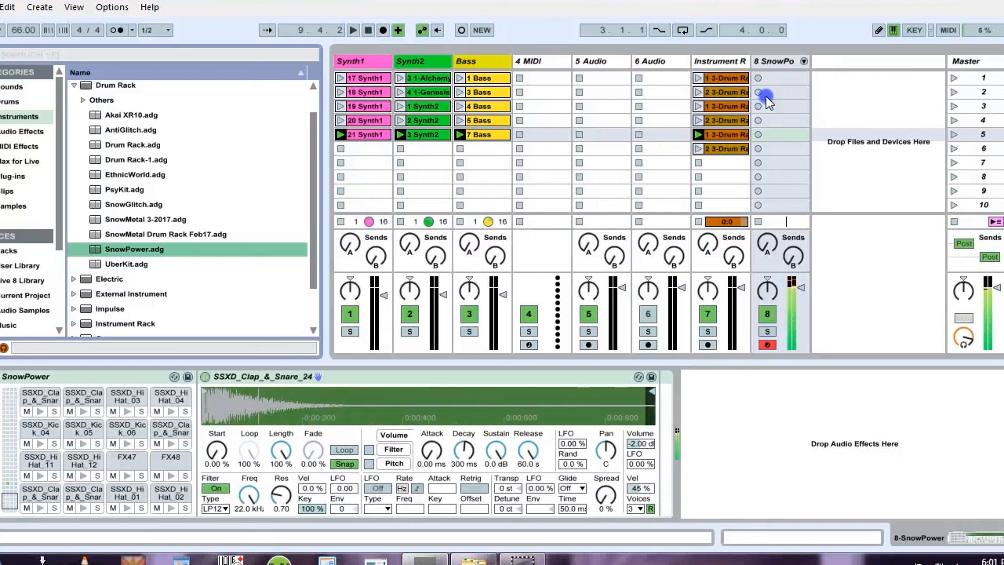
# Step: Raise the computer keyboard's octave range to C1 to D2 and audition the SnowPower pads there
pyautogui.press('x')
pyautogui.press('a')
pyautogui.press('s')
pyautogui.press('d')
pyautogui.press('f')
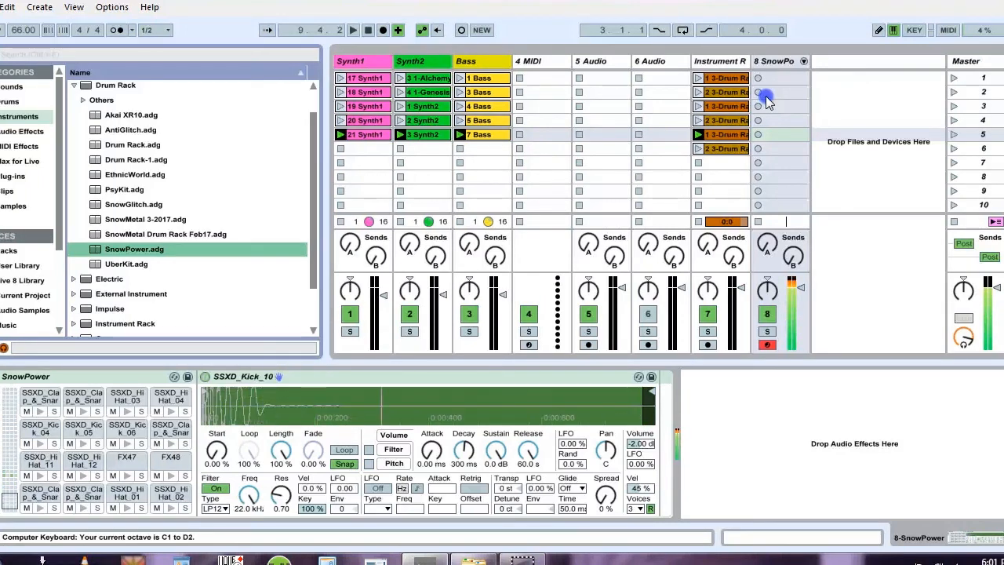
pyautogui.press('g')
pyautogui.press('h')
pyautogui.press('j')
pyautogui.press('k')
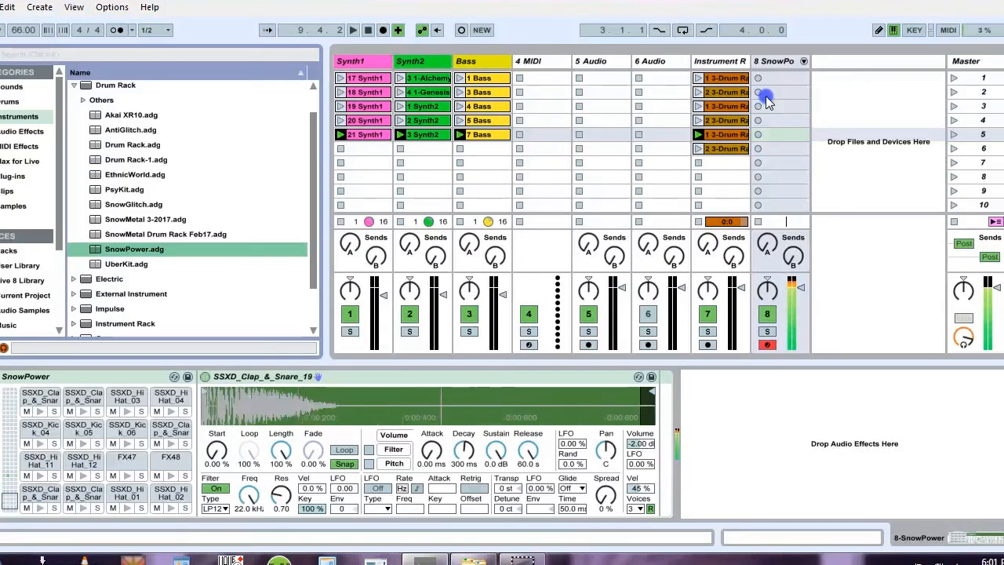
pyautogui.press('l')
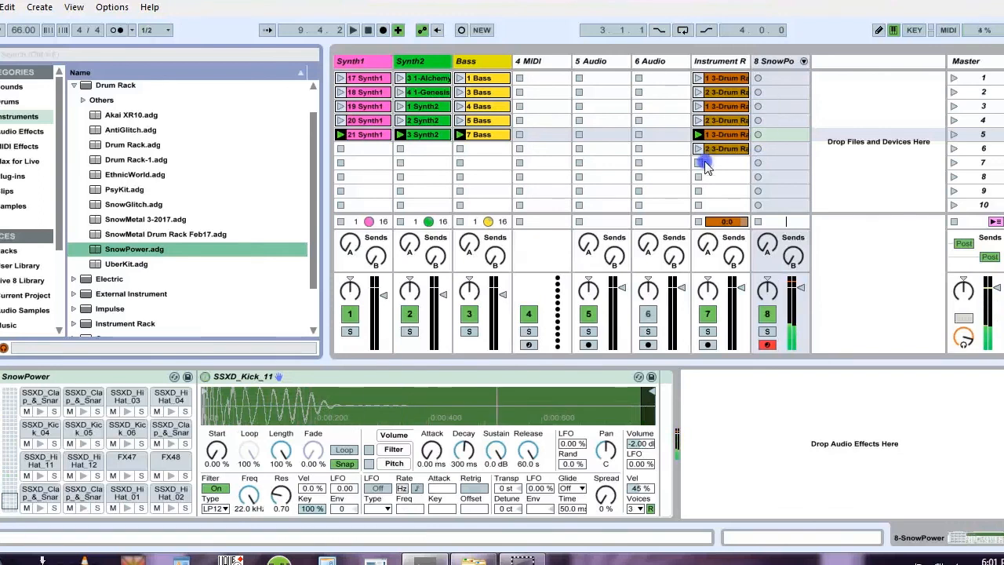
# Step: Turn on the metronome and record a two-bar drum pattern into the SnowPower track's scene 1 slot
pyautogui.click(710, 81)
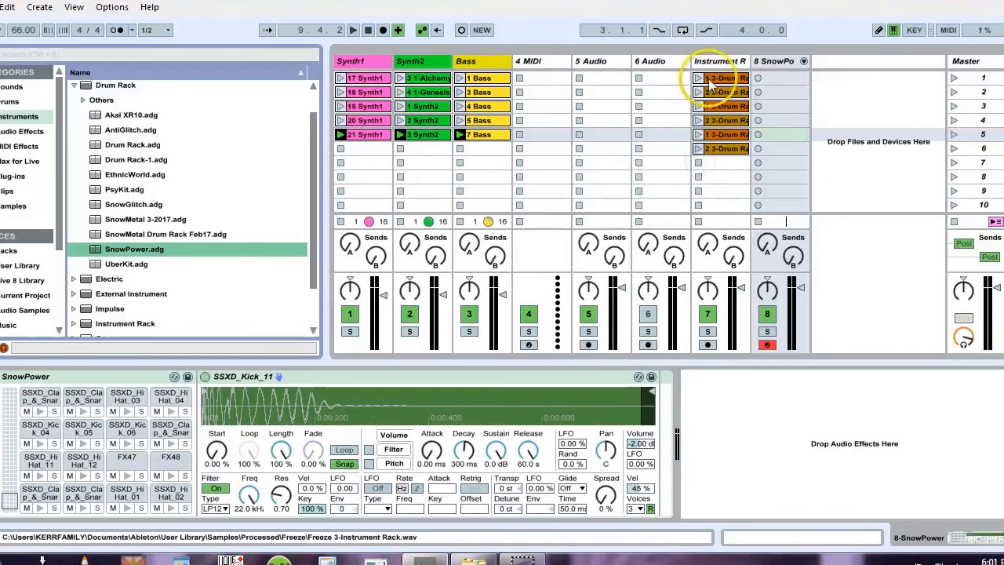
pyautogui.click(116, 30)
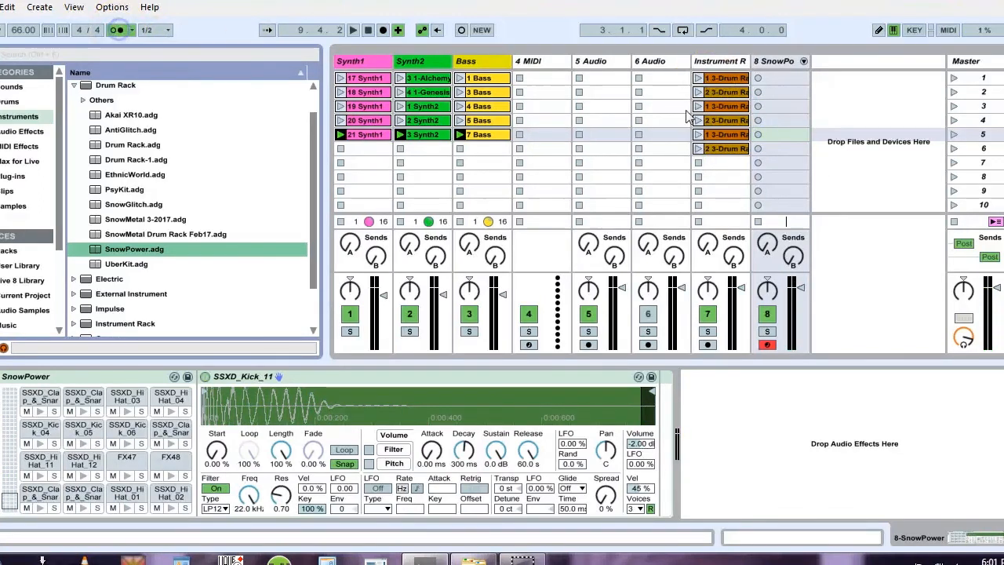
pyautogui.click(758, 80)
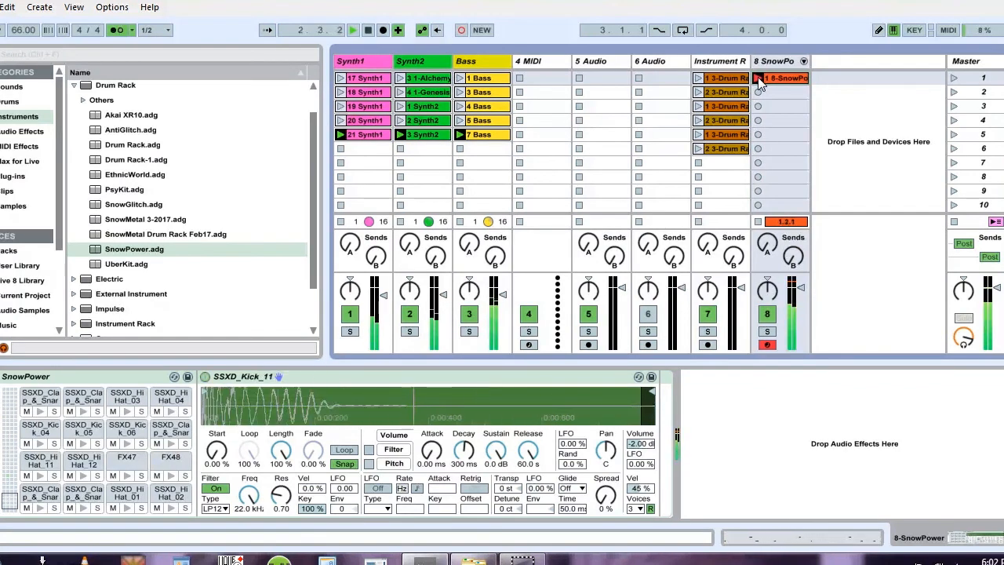
pyautogui.click(757, 78)
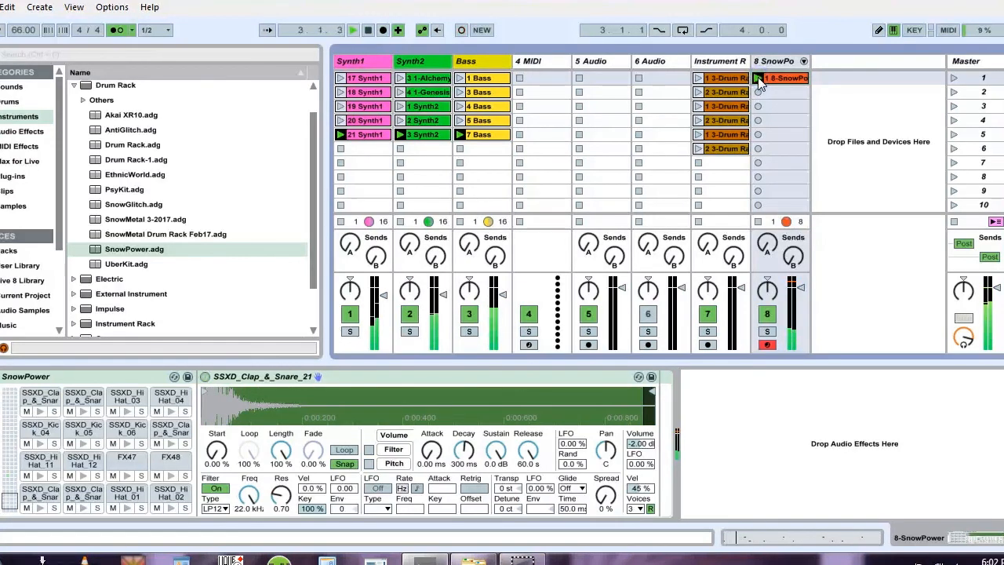
# Step: Set the keyboard octave to C2 to D3 and record a two-bar SnowPower pattern with hi-hats into the scene 2 slot
pyautogui.click(758, 92)
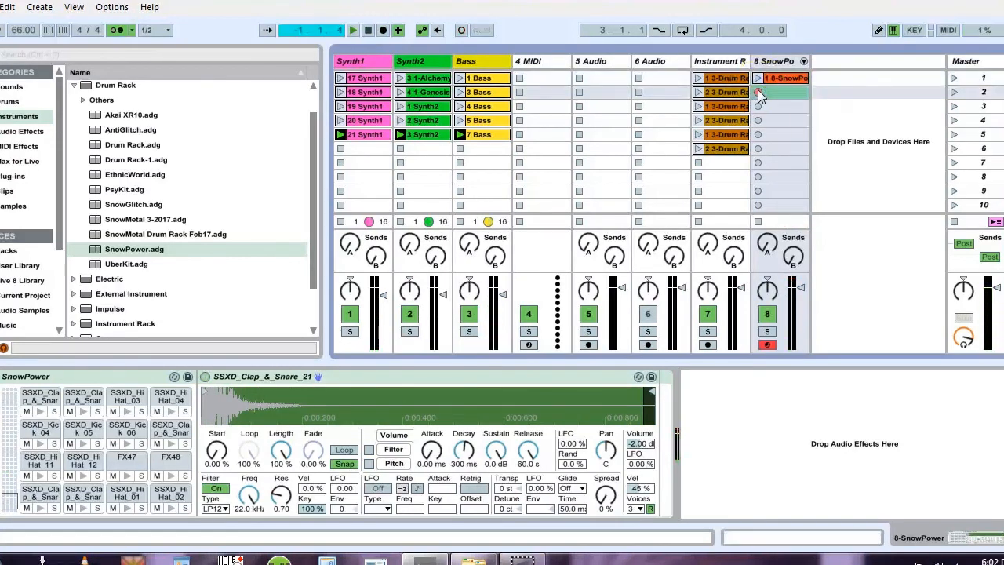
pyautogui.press('z')
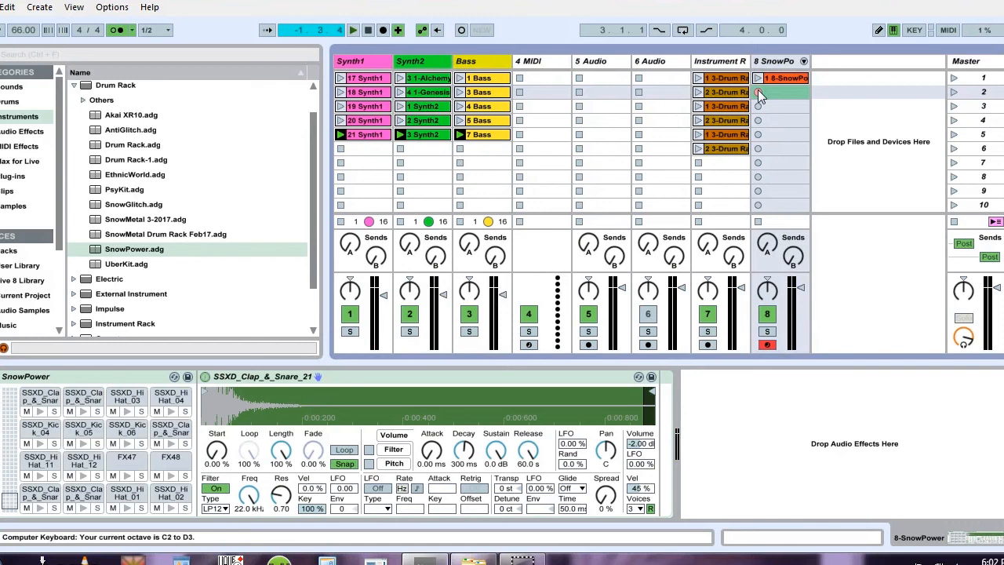
pyautogui.click(757, 92)
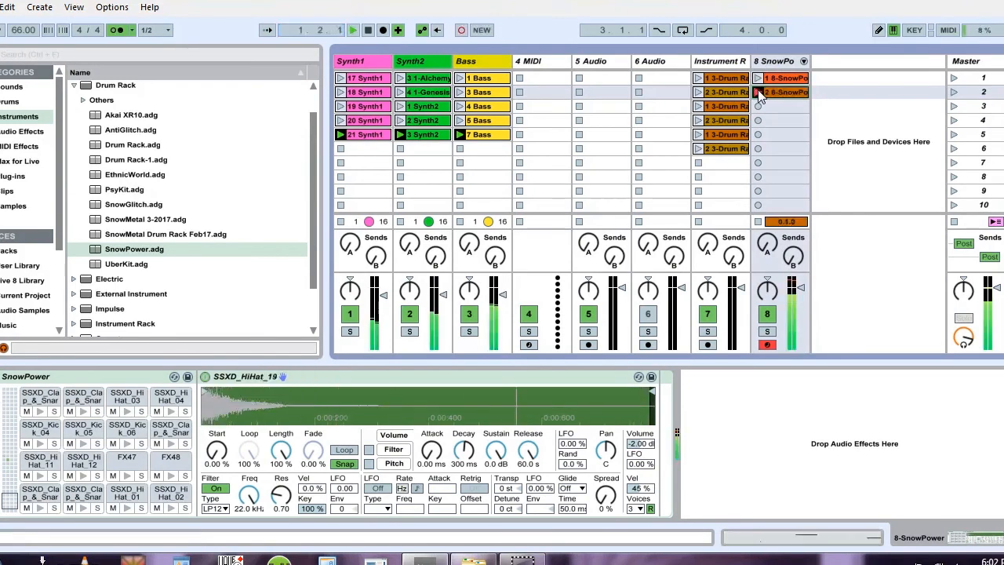
pyautogui.press('l')
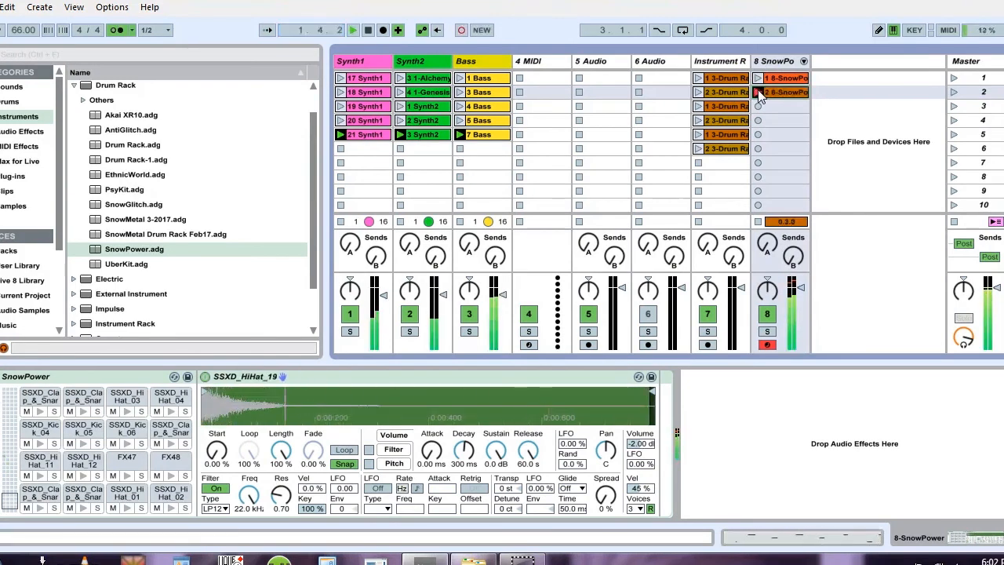
pyautogui.press('k')
pyautogui.press('a')
pyautogui.press('k')
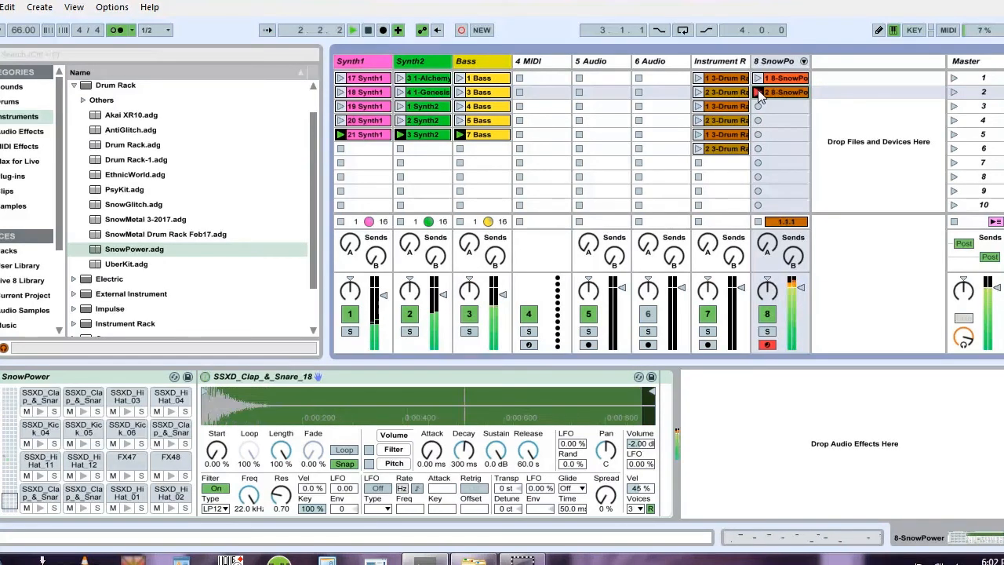
pyautogui.press('l')
pyautogui.press('k')
pyautogui.press('l')
pyautogui.press('k')
pyautogui.press('l')
pyautogui.press('space')
pyautogui.press('space')
pyautogui.click(759, 92)
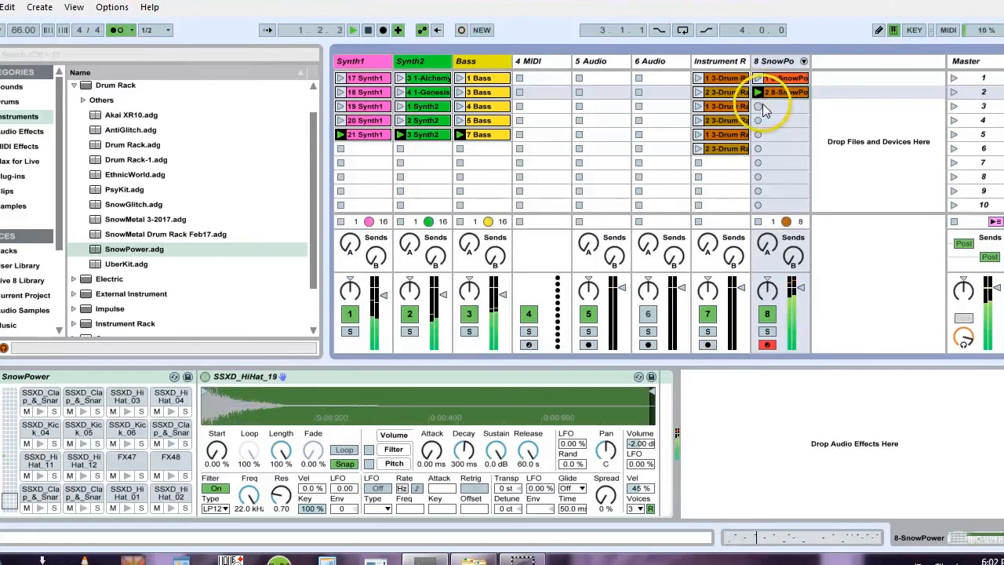
# Step: Set the keyboard octave to C0 to D1 and audition the SnowPower pads for the scene 3 pattern
pyautogui.click(758, 106)
pyautogui.press('z')
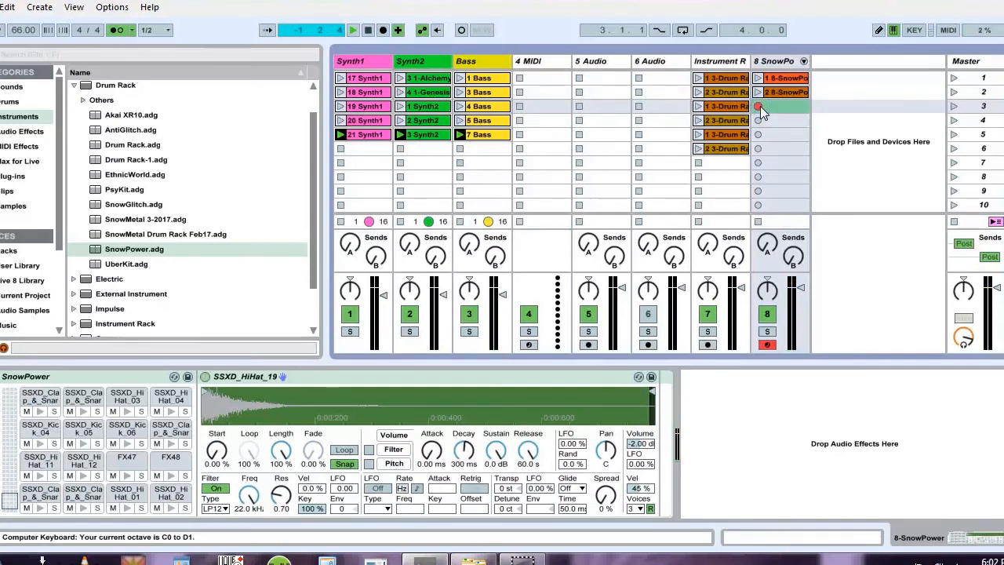
pyautogui.press('a')
pyautogui.press('s')
pyautogui.press('a')
pyautogui.press('s')
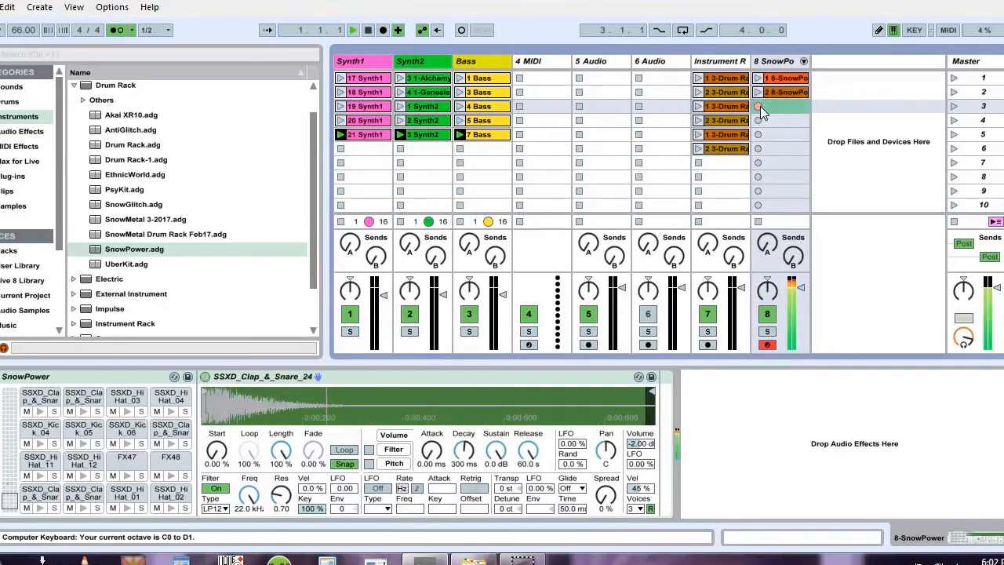
pyautogui.press('d')
pyautogui.press('f')
pyautogui.press('g')
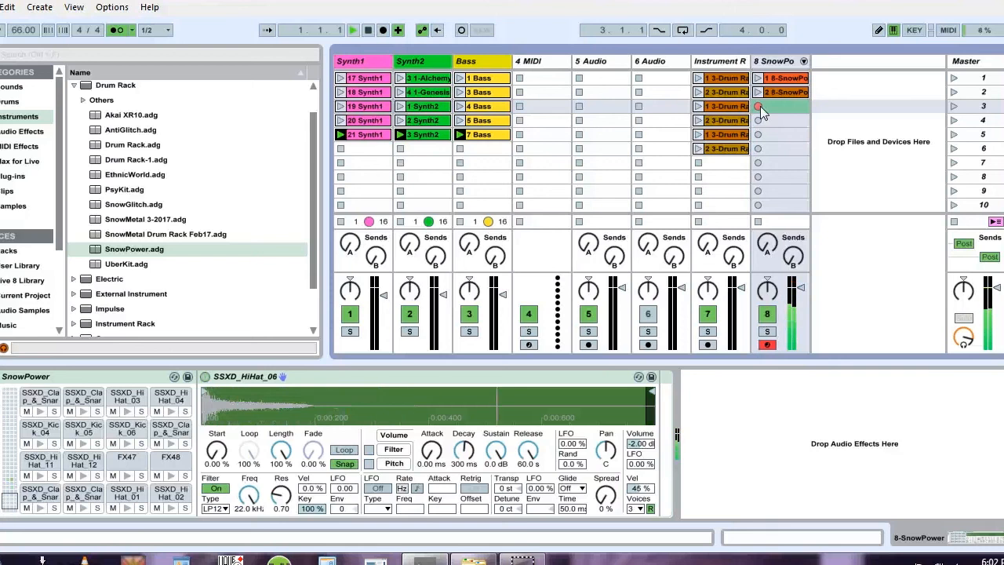
pyautogui.press('h')
# Step: Record a two-bar kick, snare and hi-hat pattern into the SnowPower track's scene 3 slot
pyautogui.click(759, 107)
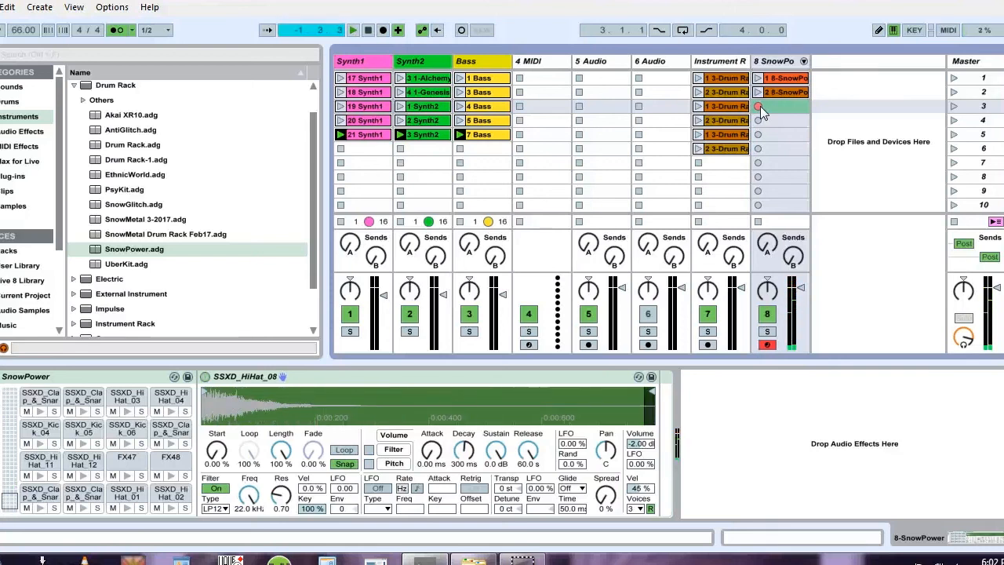
pyautogui.press('a')
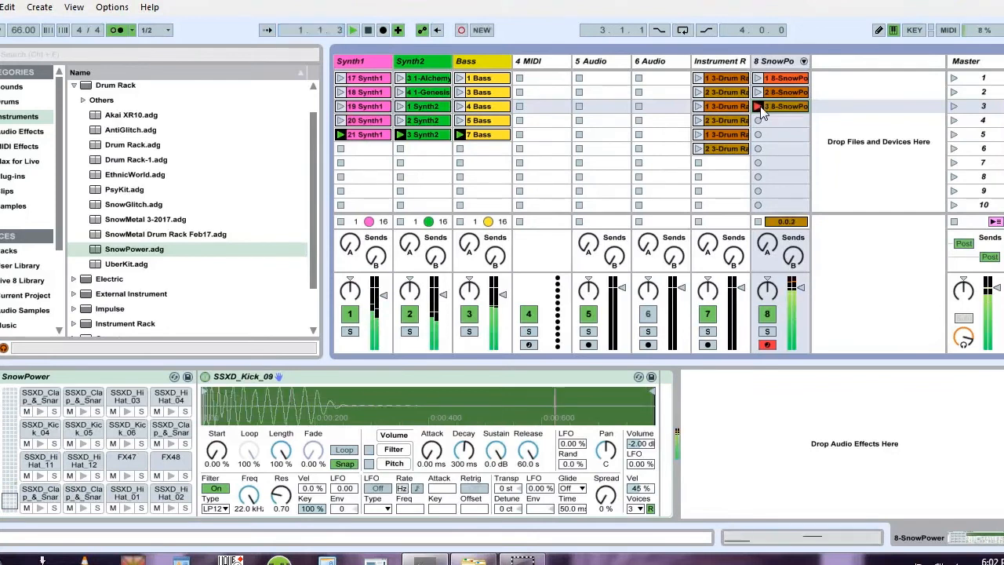
pyautogui.press('s')
pyautogui.press('h')
pyautogui.press('g')
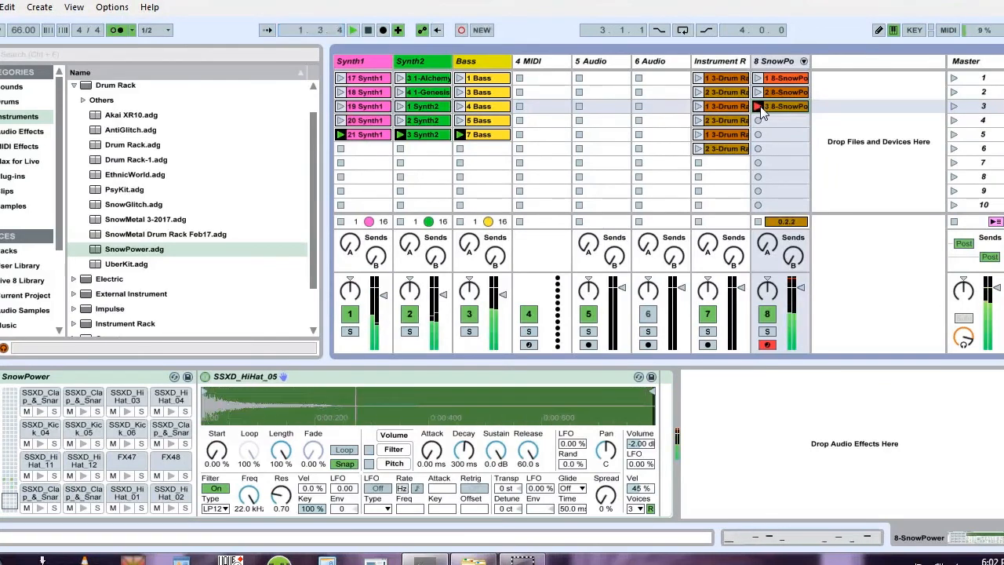
pyautogui.press('s')
pyautogui.press('h')
pyautogui.press('h')
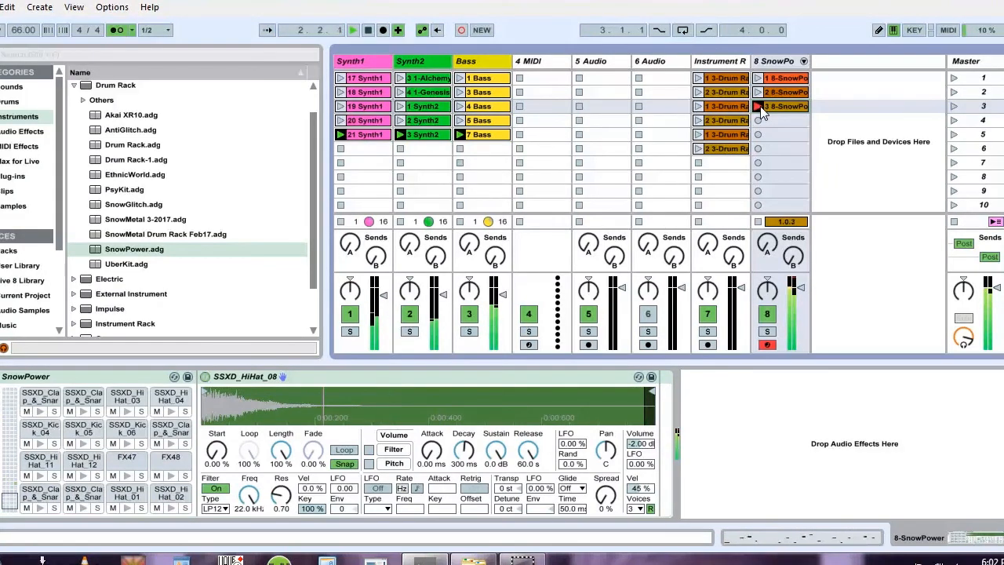
pyautogui.press('a')
pyautogui.press('s')
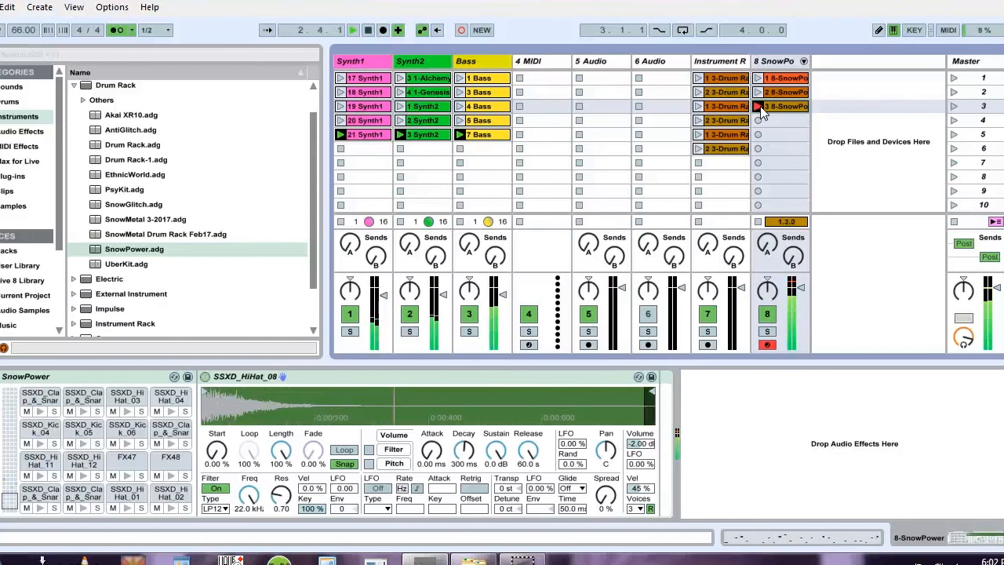
pyautogui.click(758, 107)
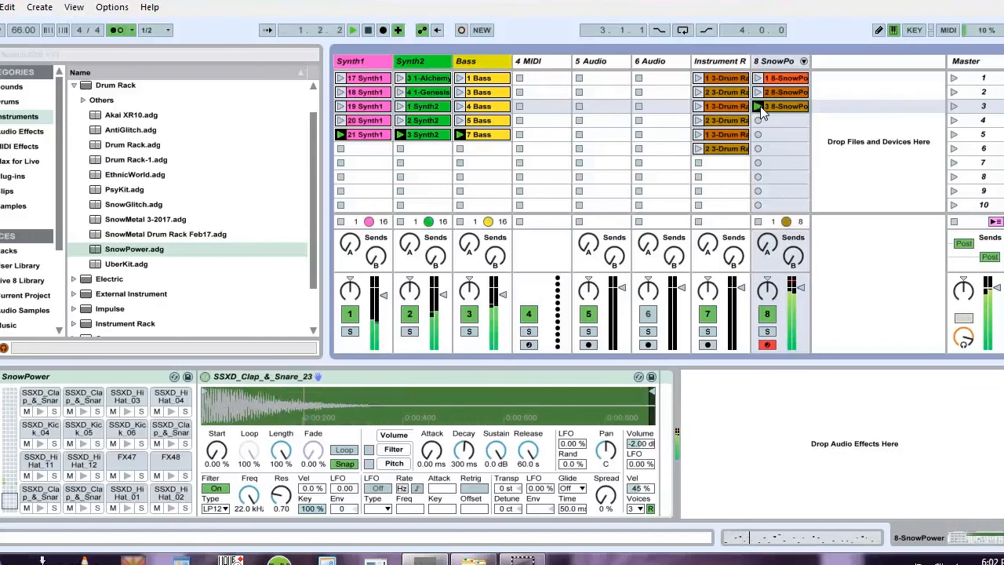
# Step: Group the Instrument Rack and SnowPower tracks, colour the group light blue and name it Drums
pyautogui.click(766, 61)
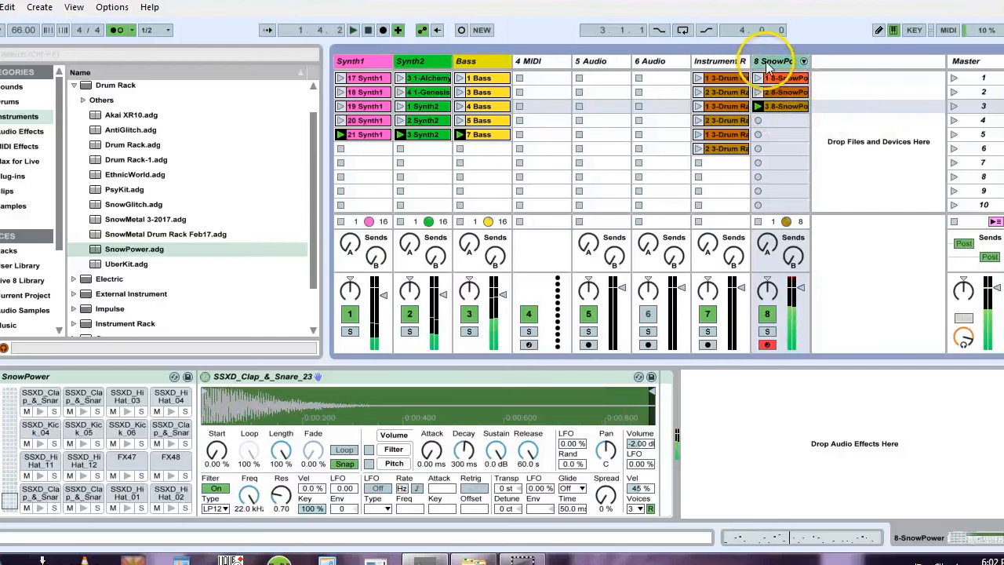
pyautogui.click(709, 61)
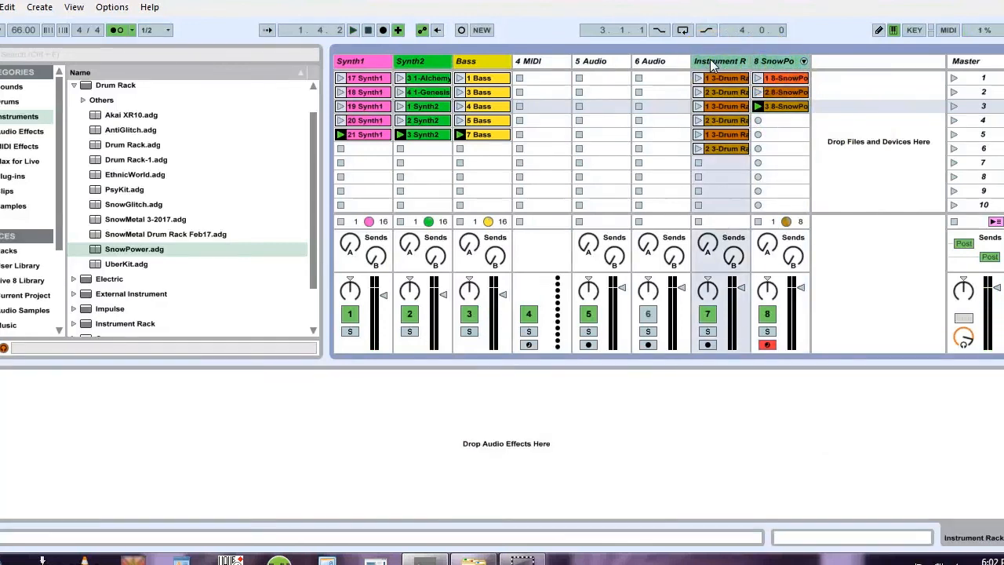
pyautogui.hotkey('ctrl', 'g')
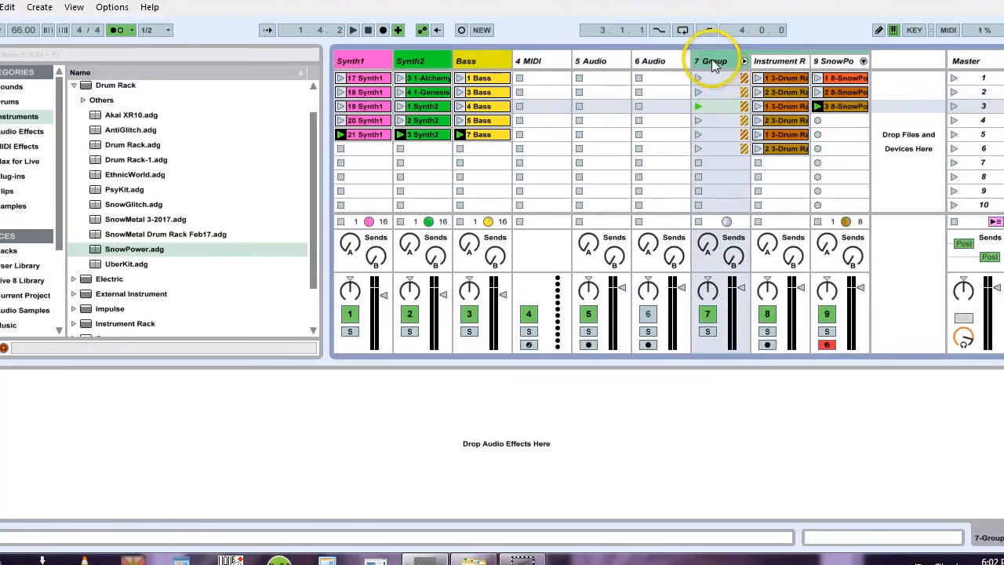
pyautogui.rightClick(711, 60)
pyautogui.click(789, 268)
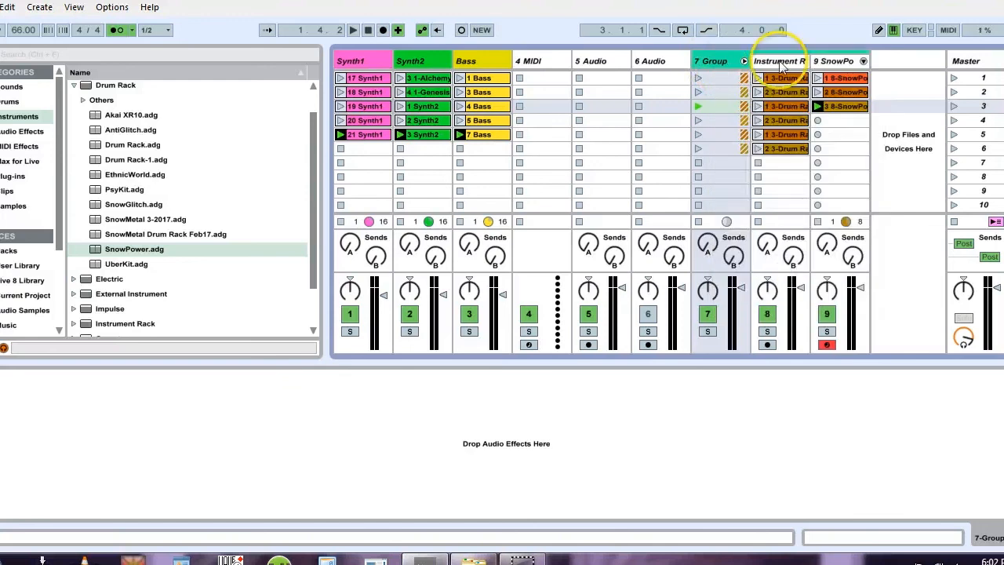
pyautogui.rightClick(722, 63)
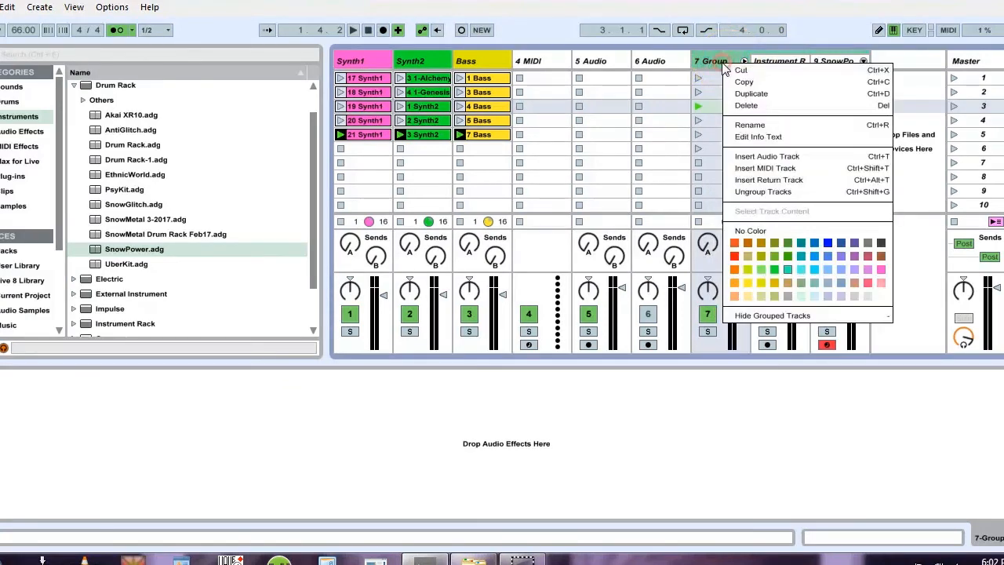
pyautogui.click(797, 268)
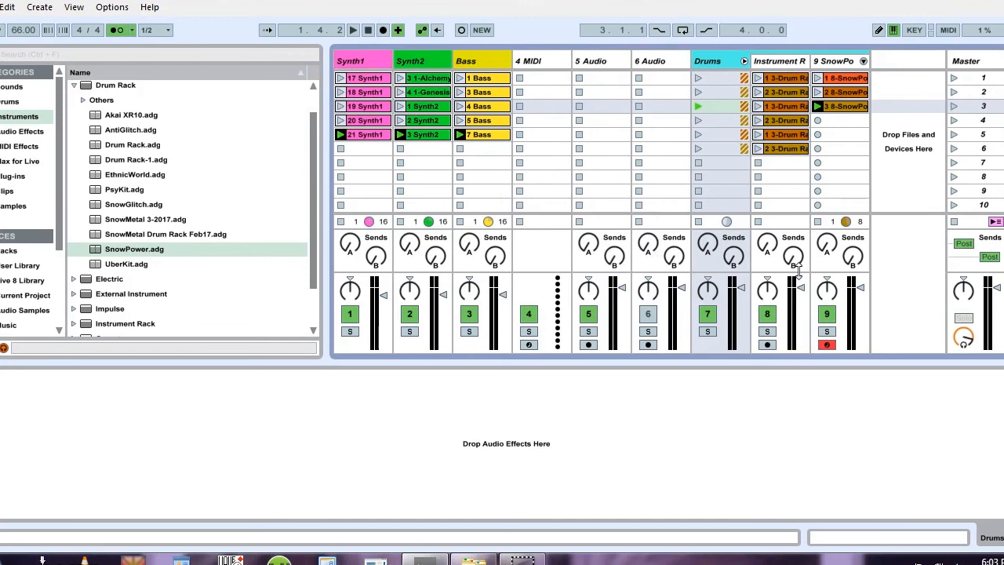
# Step: Set the Bass track's Glue Compressor sidechain source to the Drums group
pyautogui.click(469, 63)
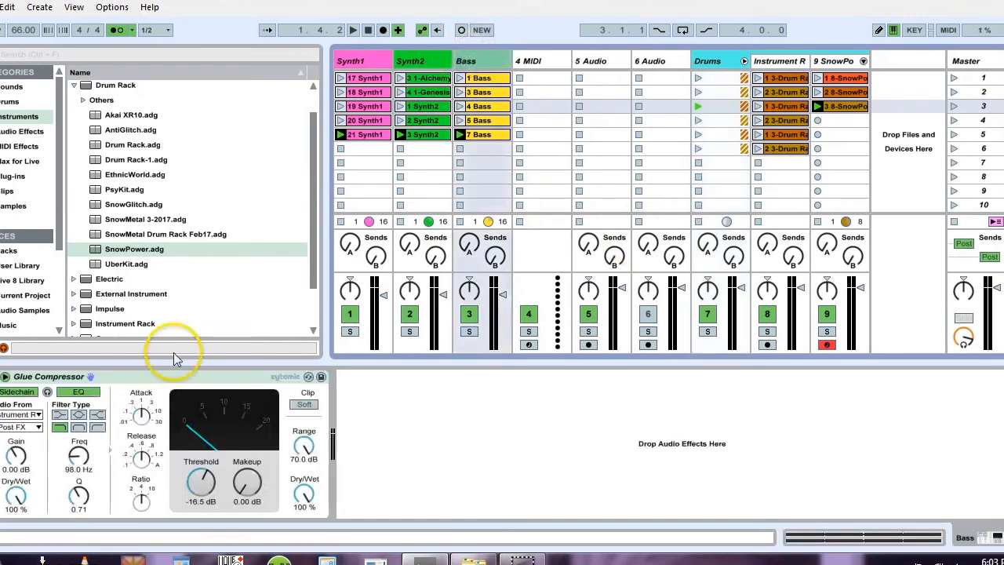
pyautogui.click(28, 415)
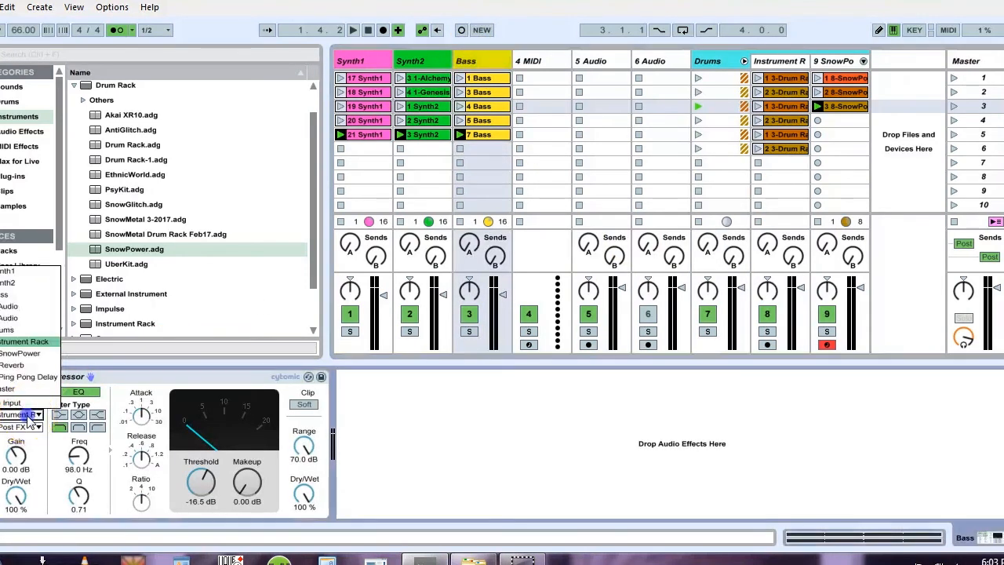
pyautogui.click(29, 416)
pyautogui.click(31, 415)
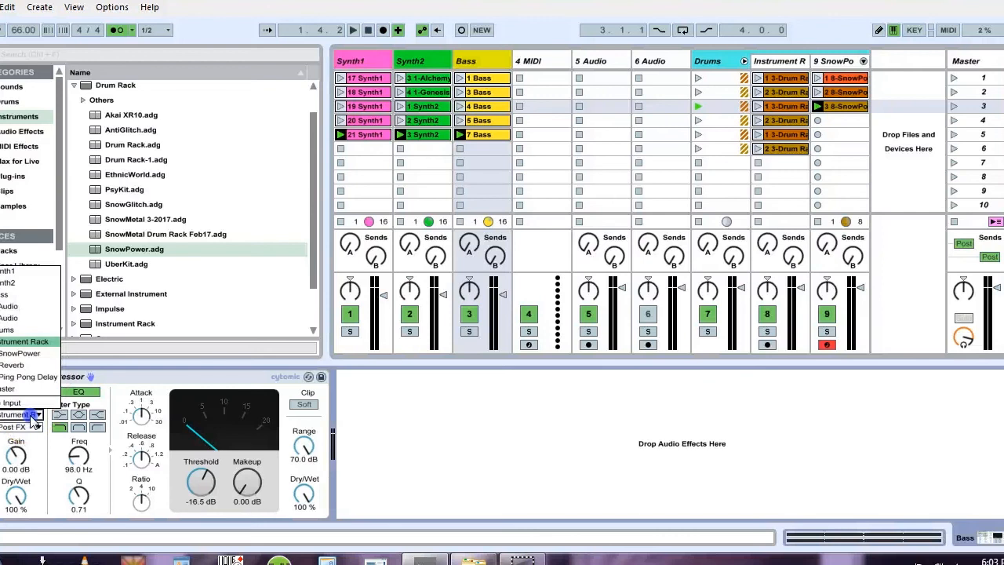
pyautogui.click(20, 337)
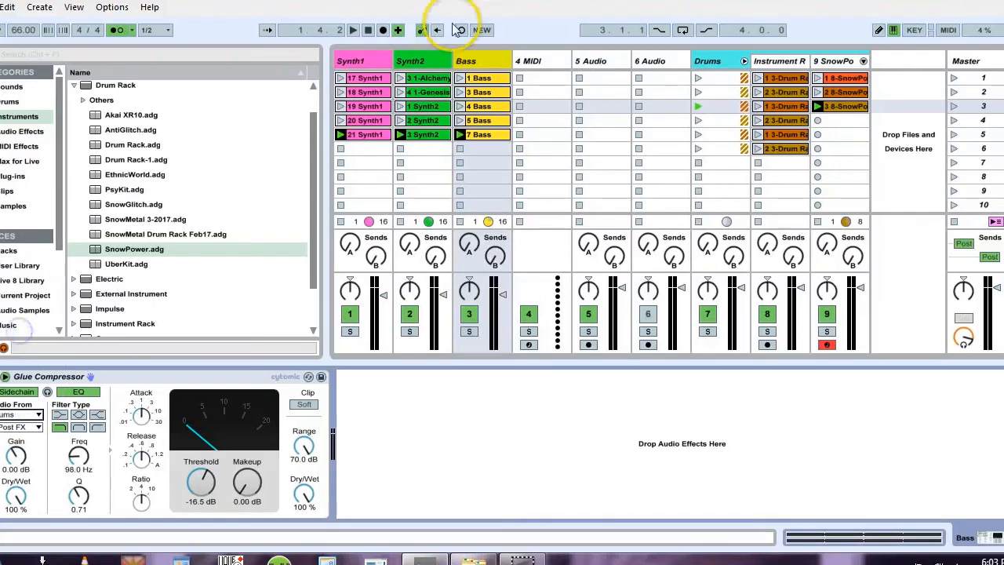
# Step: Set the Glue Compressor sidechain source to the Drums group on the Synth2 and Synth1 tracks
pyautogui.click(423, 60)
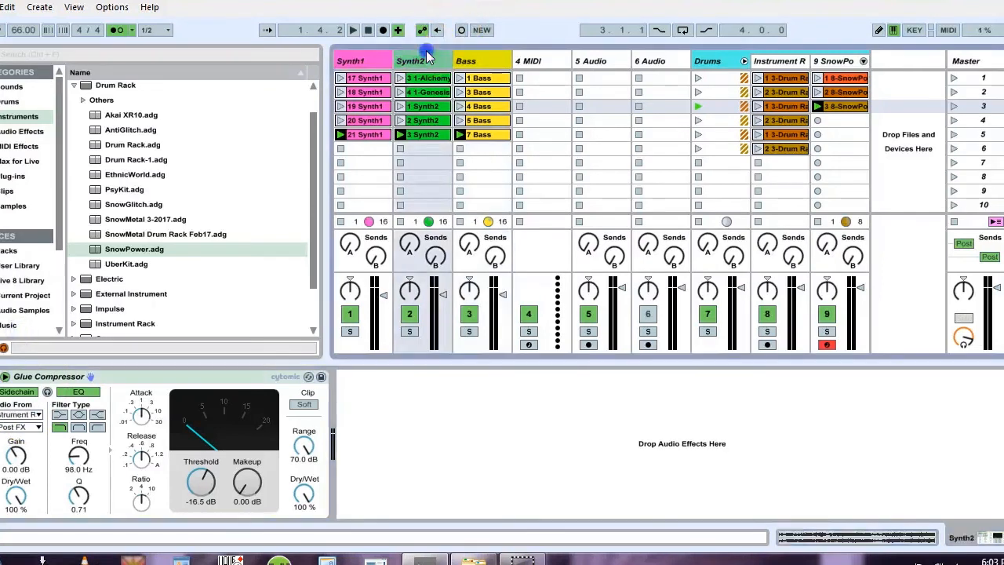
pyautogui.click(29, 414)
pyautogui.click(22, 331)
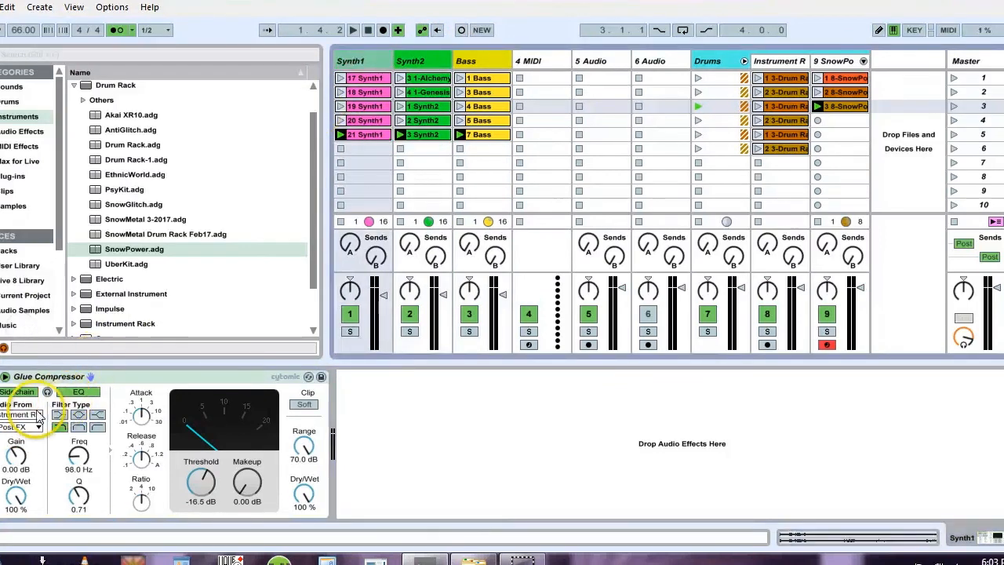
pyautogui.click(31, 414)
pyautogui.click(26, 337)
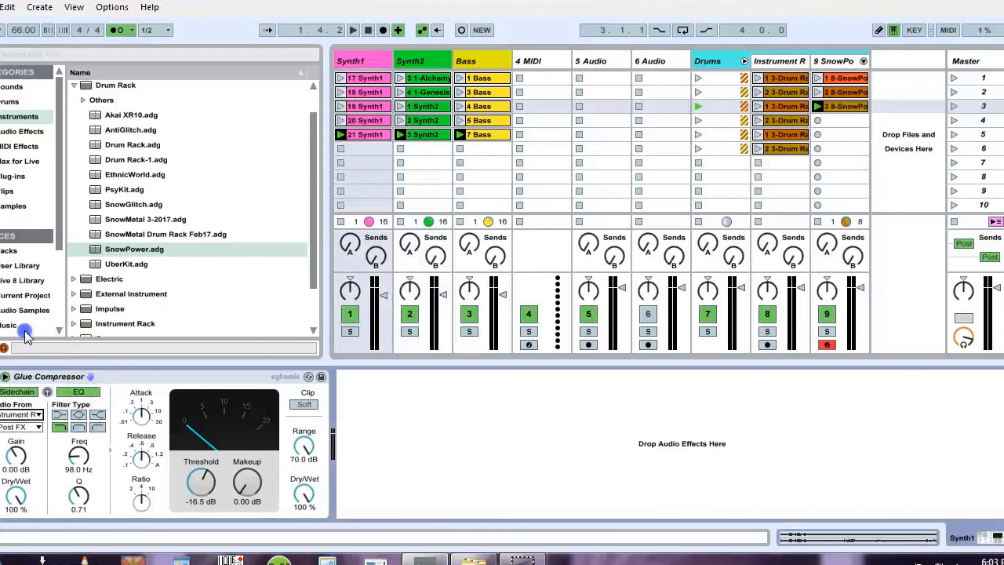
# Step: While playing scenes 1 to 3, disarm the SnowPower track and lower the Instrument Rack track's volume to -7.3 dB
pyautogui.click(955, 92)
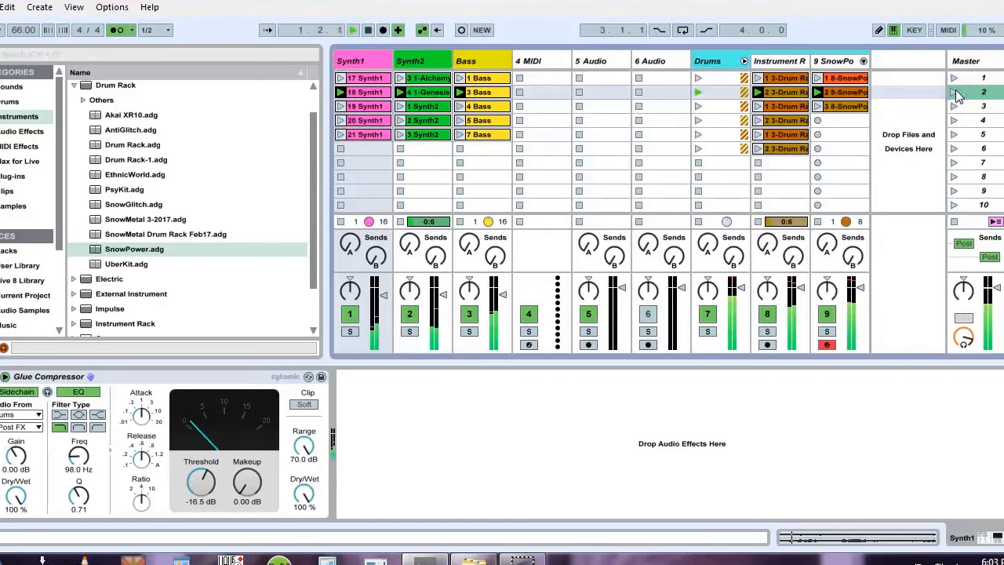
pyautogui.click(953, 79)
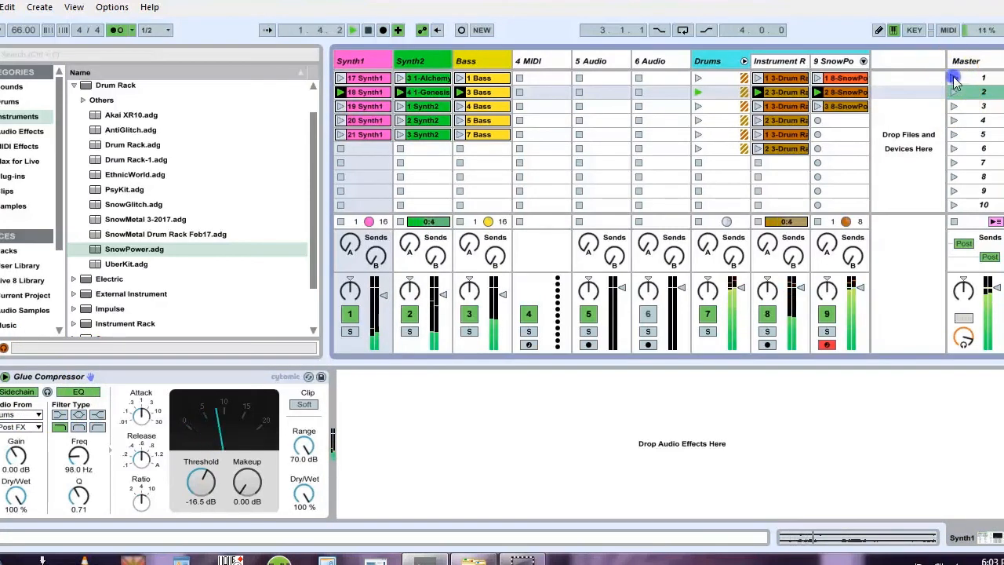
pyautogui.click(827, 347)
pyautogui.moveTo(798, 287); pyautogui.dragTo(799, 297)
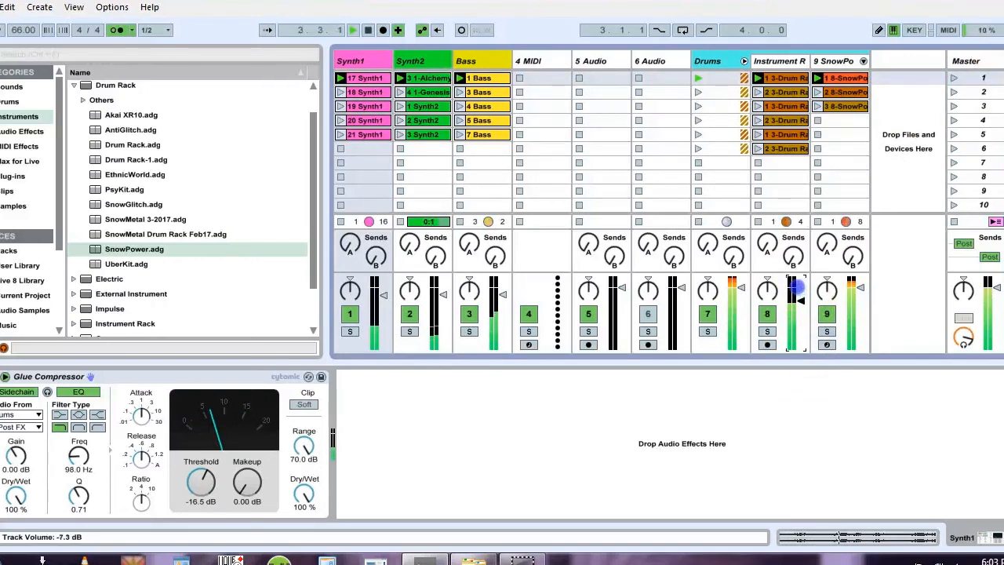
pyautogui.click(954, 106)
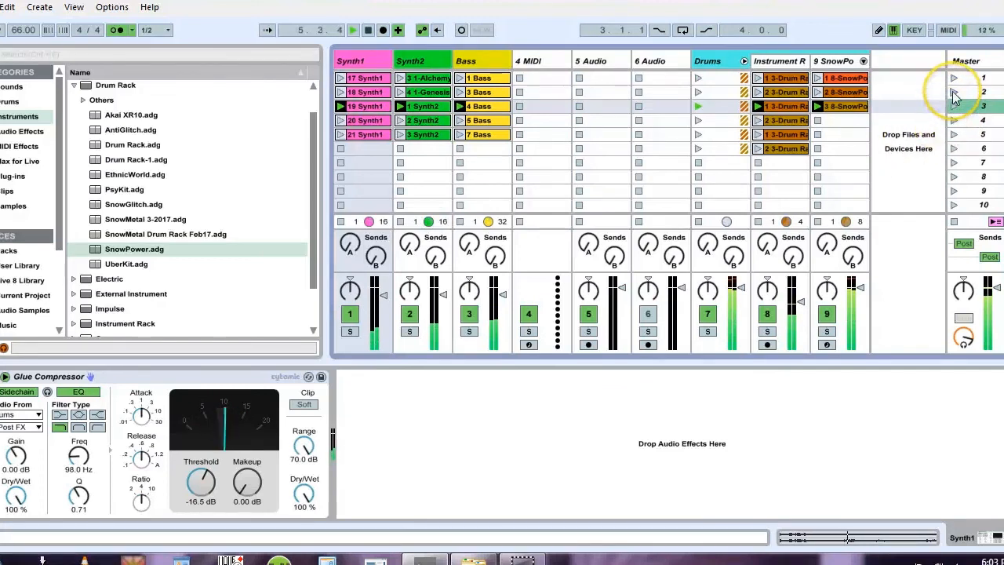
pyautogui.click(952, 93)
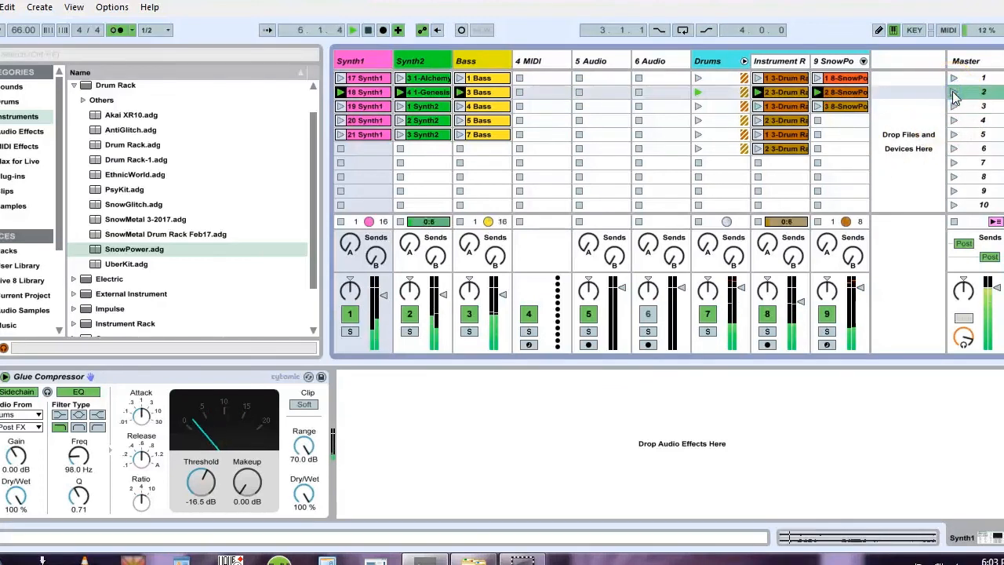
# Step: Duplicate the three SnowPower clips into scenes 4 to 6 and play scene 5
pyautogui.click(837, 94)
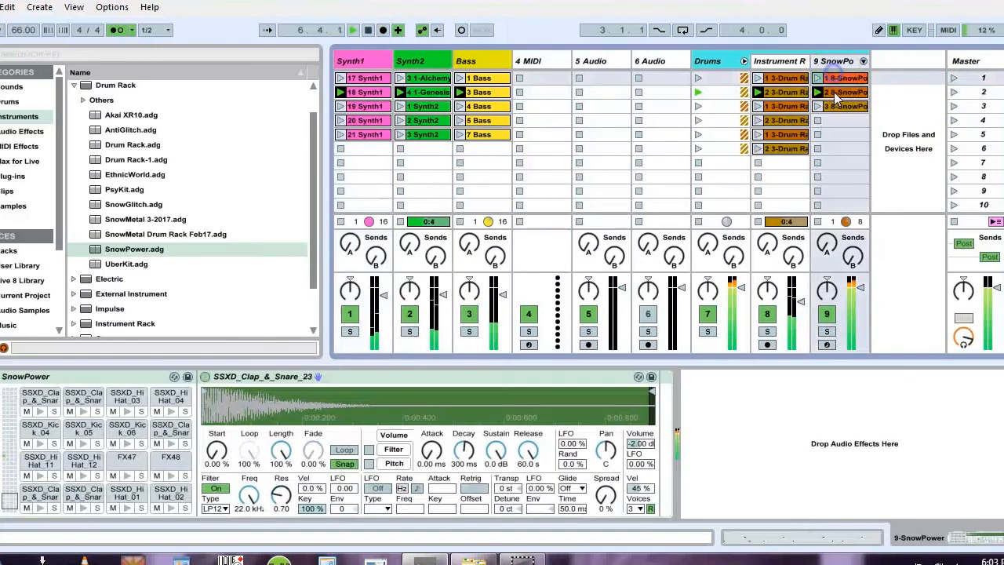
pyautogui.keyDown('shift'); pyautogui.click(836, 109); pyautogui.keyUp('shift')
pyautogui.hotkey('ctrl', 'd')
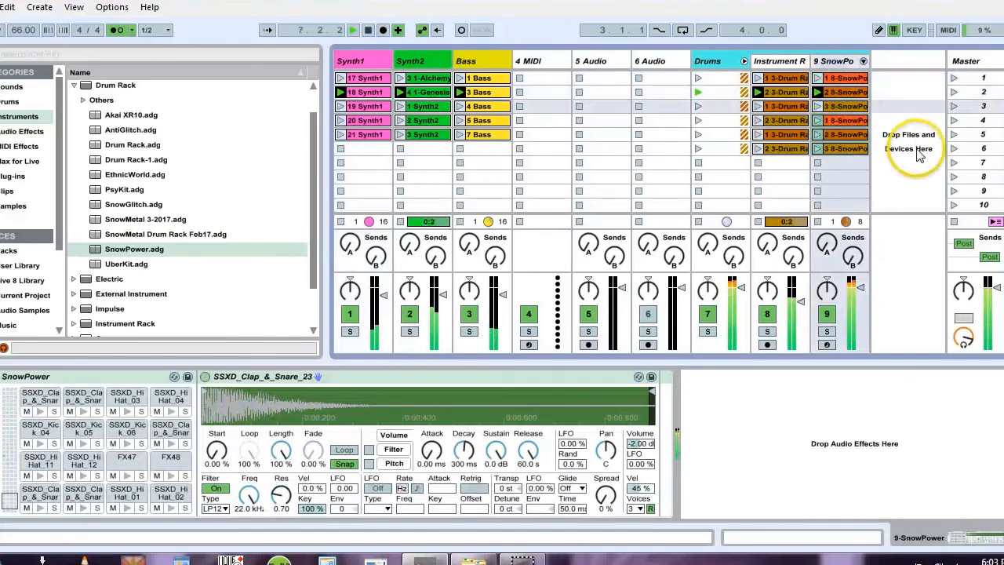
pyautogui.click(953, 134)
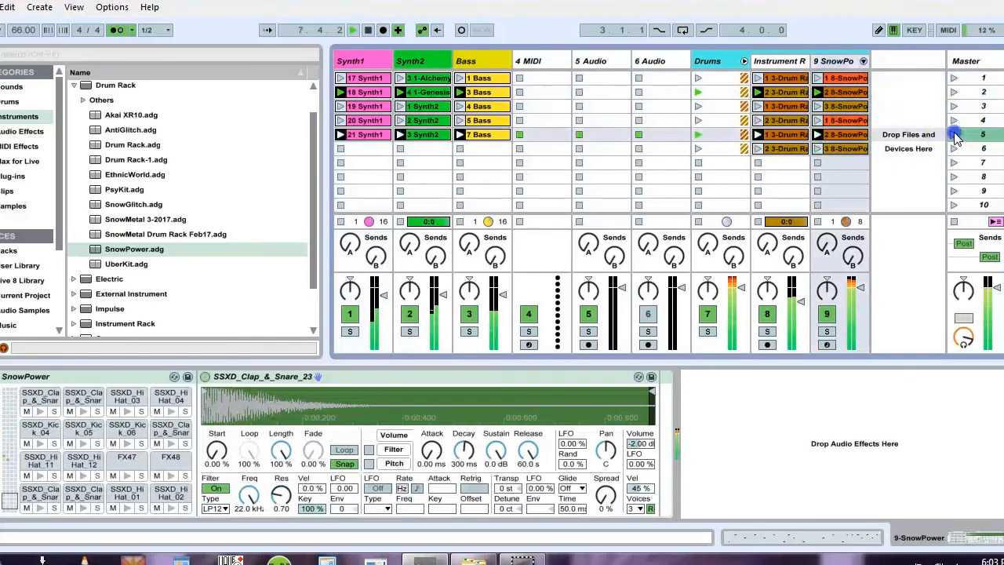
# Step: Transpose the Instrument Rack audio clips in scenes 3 and 4 by -4 semitones
pyautogui.click(782, 109)
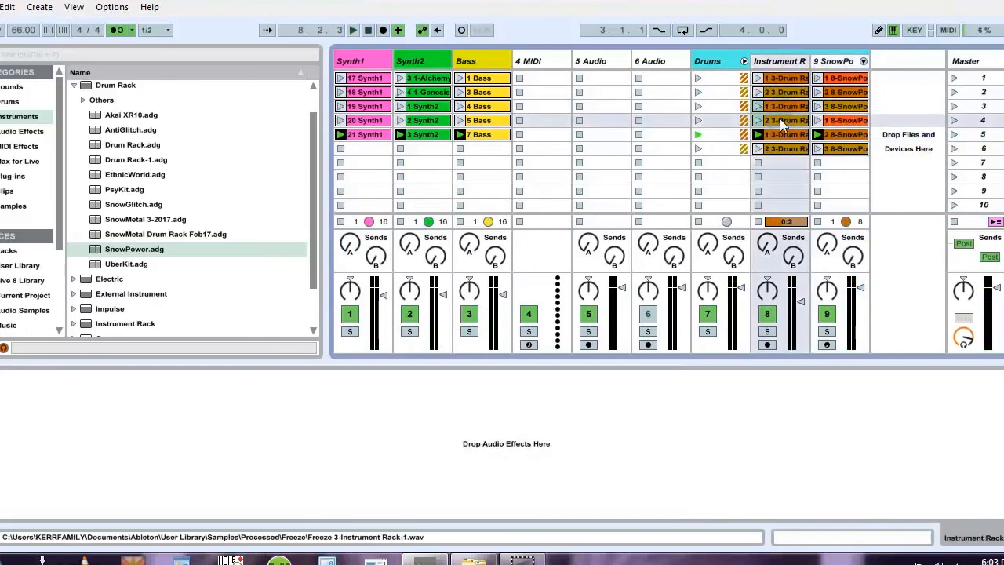
pyautogui.keyDown('shift'); pyautogui.click(782, 122); pyautogui.keyUp('shift')
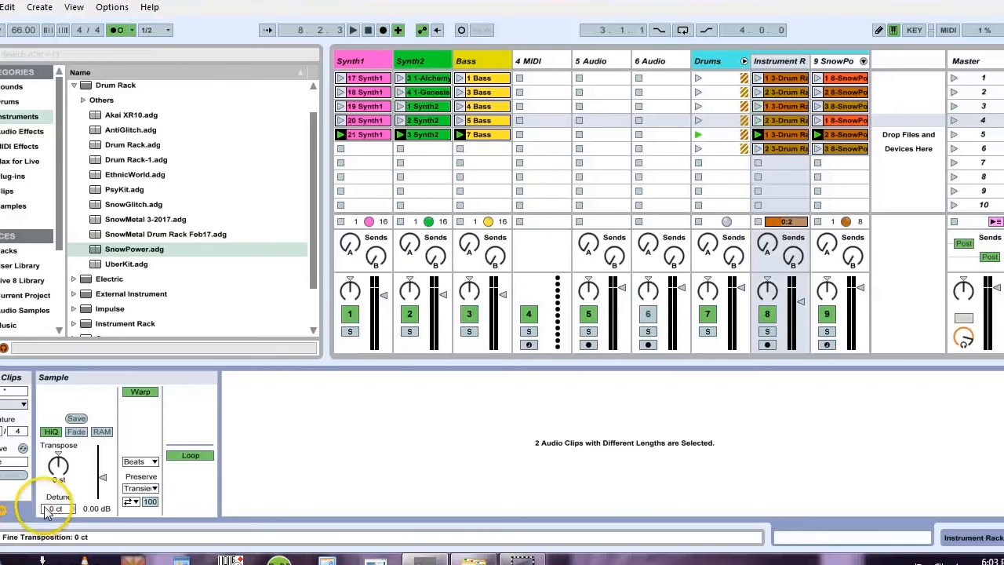
pyautogui.click(66, 465)
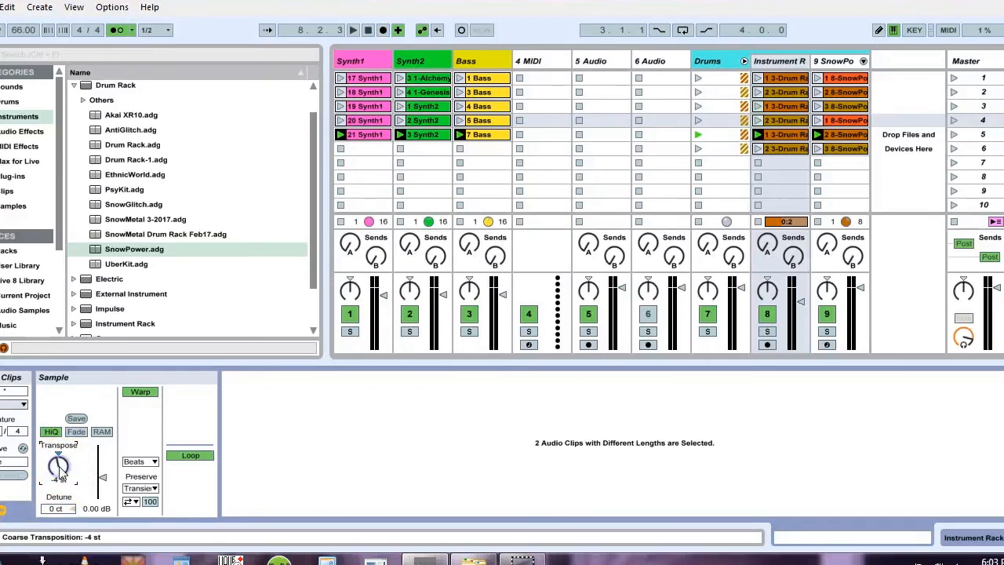
# Step: Transpose the Instrument Rack audio clips in scenes 5 and 6 by 3 semitones and play scene 3
pyautogui.click(784, 148)
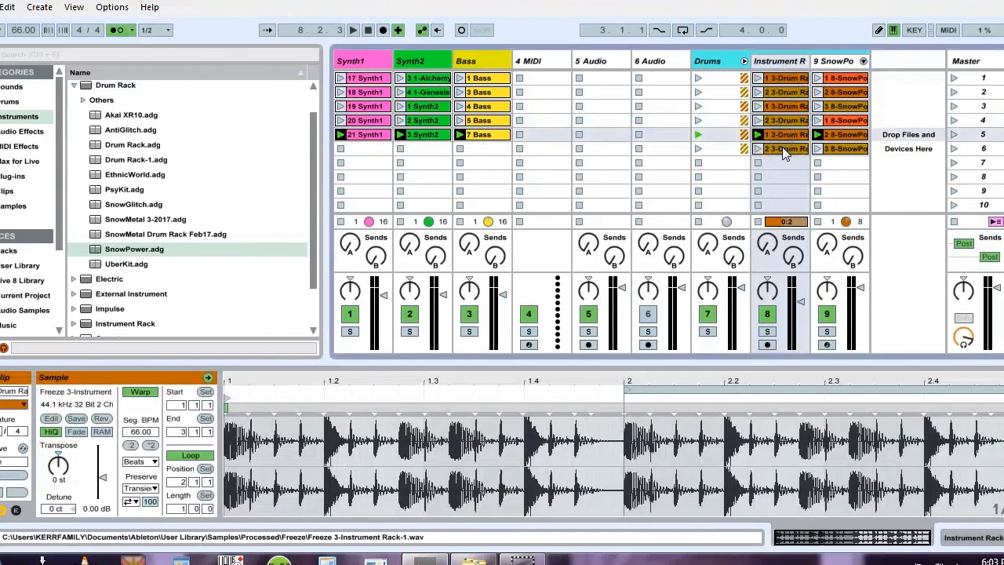
pyautogui.keyDown('shift'); pyautogui.click(784, 150); pyautogui.keyUp('shift')
pyautogui.moveTo(64, 468); pyautogui.dragTo(64, 459)
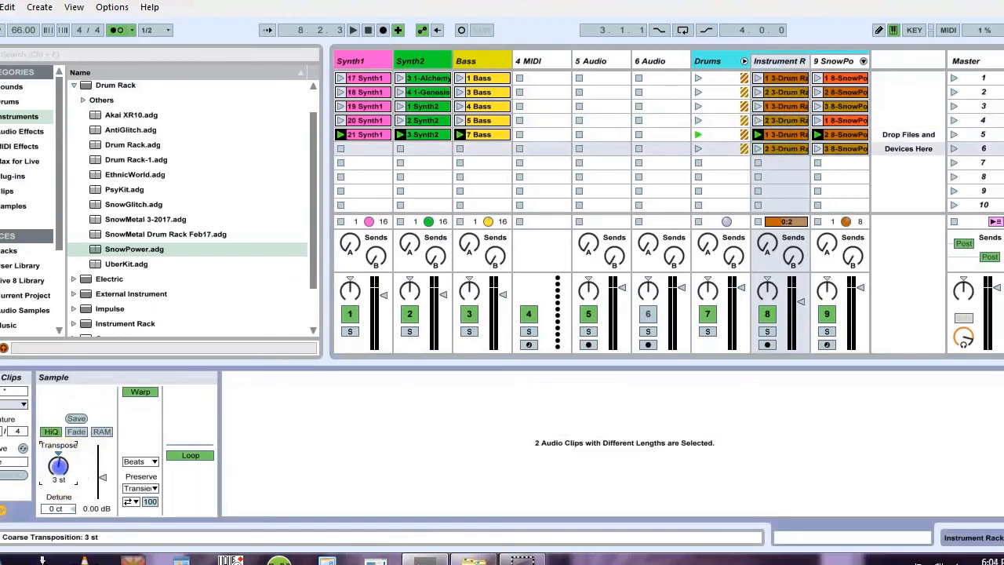
pyautogui.click(953, 105)
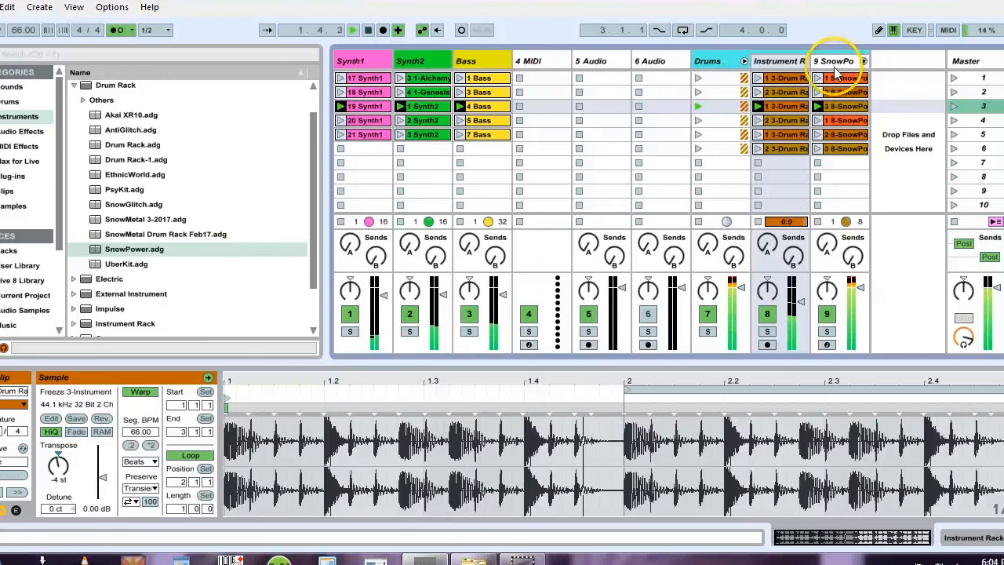
# Step: Recolour all six SnowPower clips light blue
pyautogui.click(840, 151)
pyautogui.keyDown('shift'); pyautogui.click(838, 150); pyautogui.keyUp('shift')
pyautogui.rightClick(837, 150)
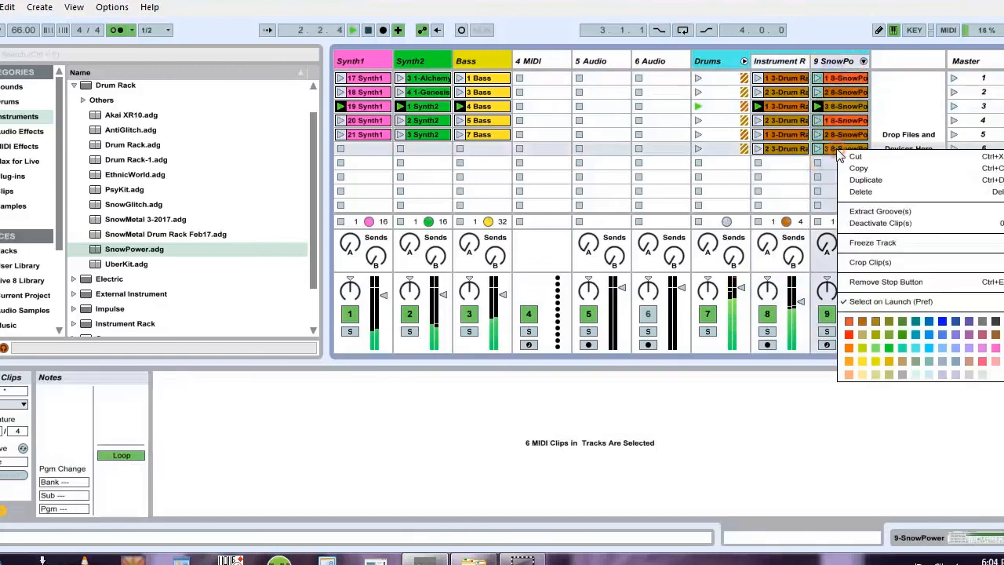
pyautogui.click(917, 347)
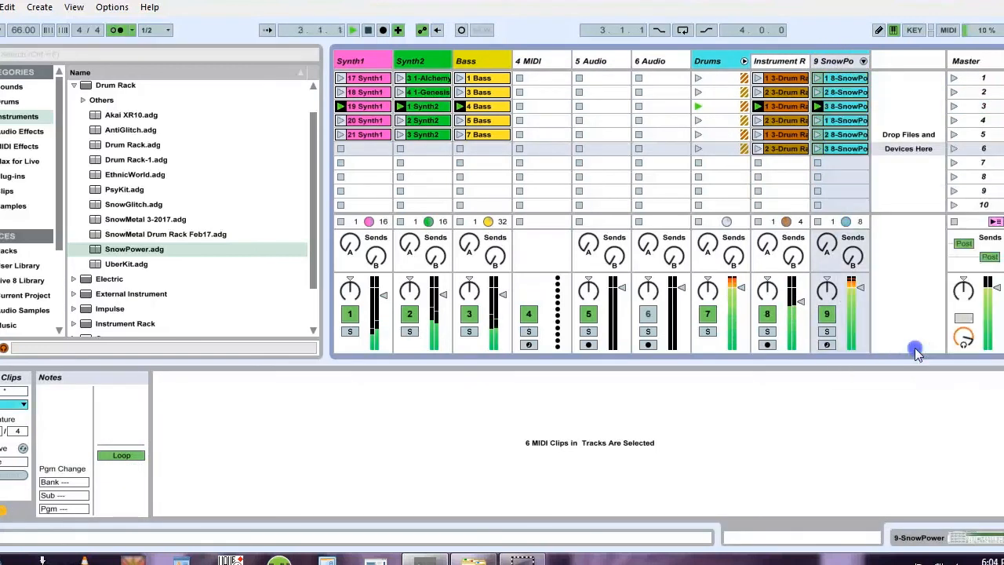
# Step: Transpose all notes of the scene 1 SnowPower clip down two octaves to C#-1–F-1 and play the scene with the metronome off
pyautogui.click(842, 78)
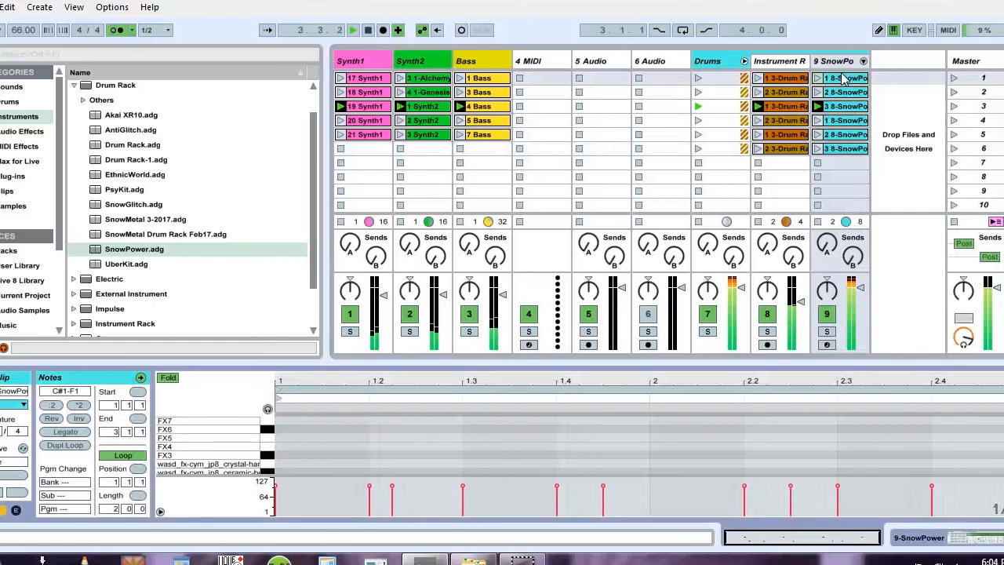
pyautogui.hotkey('ctrl', 'a')
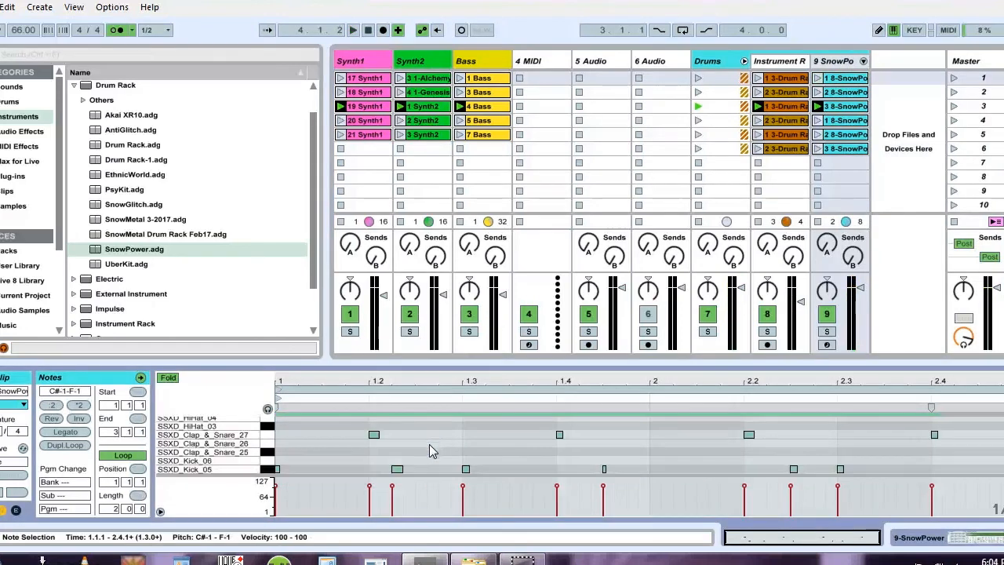
pyautogui.click(953, 80)
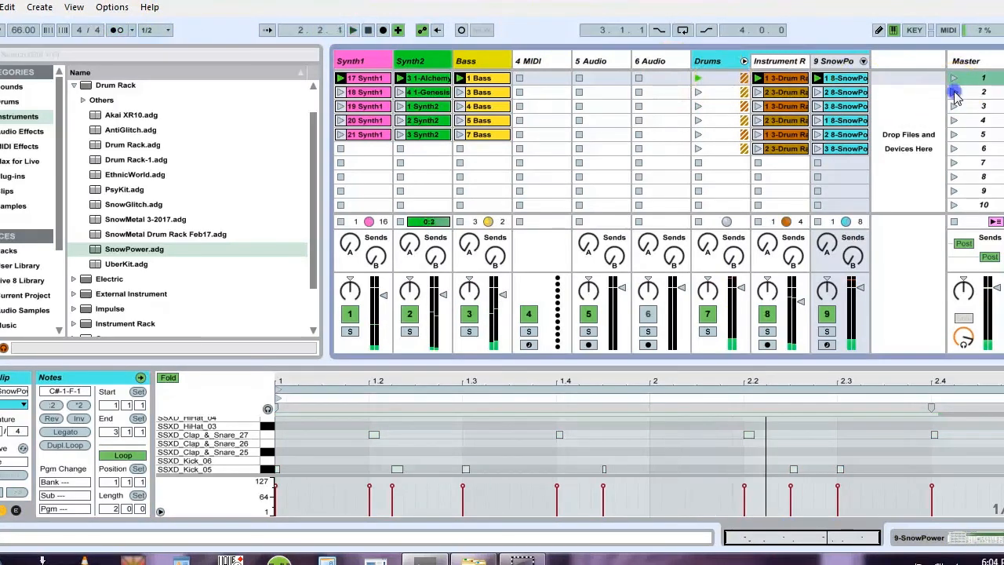
# Step: Transpose the scene 2 SnowPower clip's notes to C#4–G#4 and the scene 5 clip's notes to C#-2–G#-2, playing both scenes
pyautogui.click(954, 92)
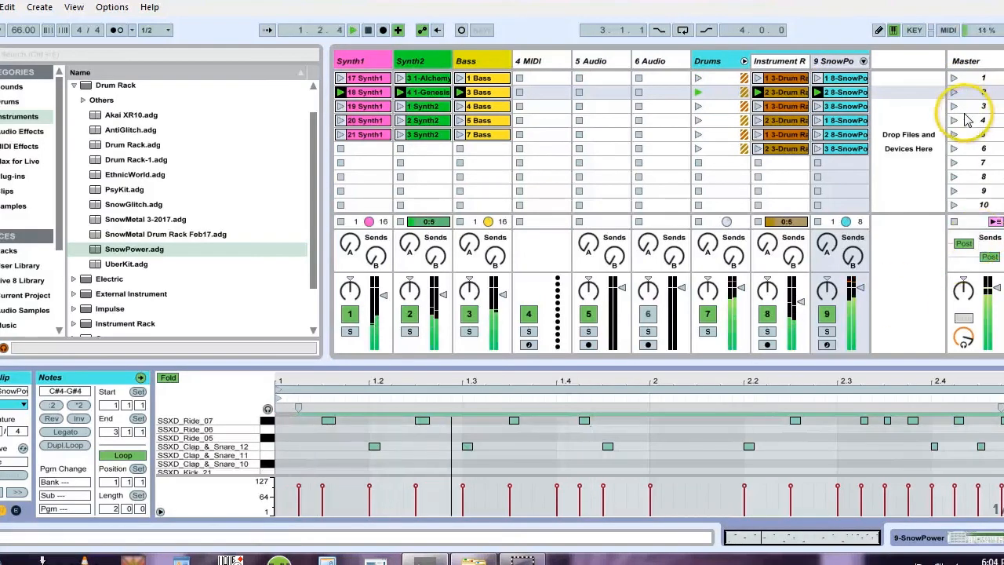
pyautogui.click(852, 135)
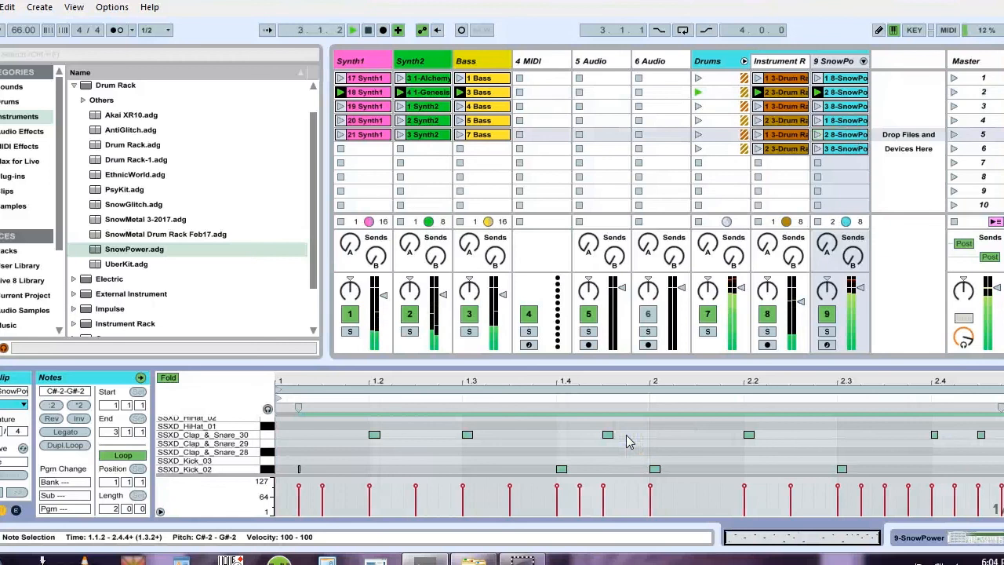
pyautogui.click(954, 134)
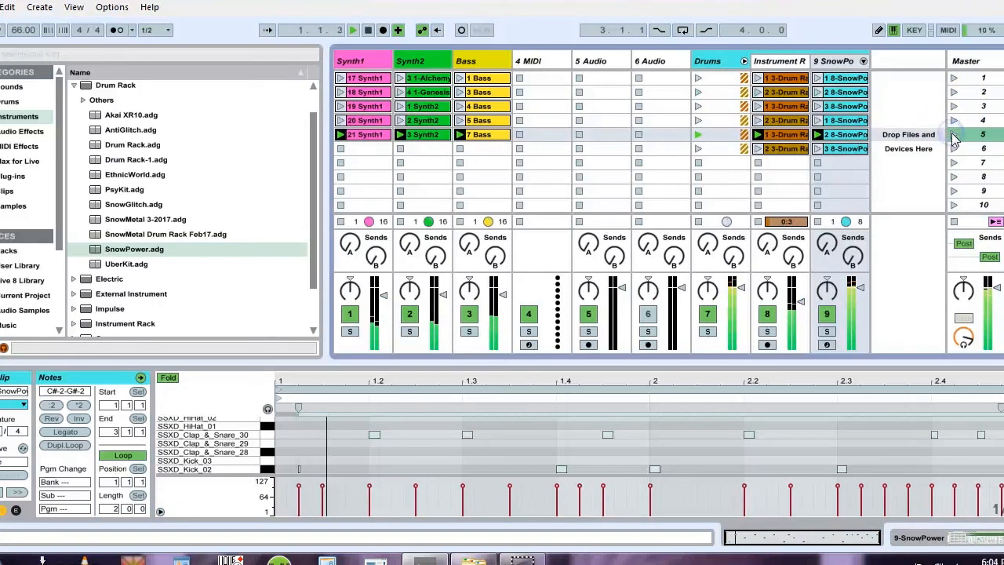
# Step: Play scene 6 and transpose all notes of its SnowPower clip up two octaves to D2–A#2
pyautogui.click(954, 148)
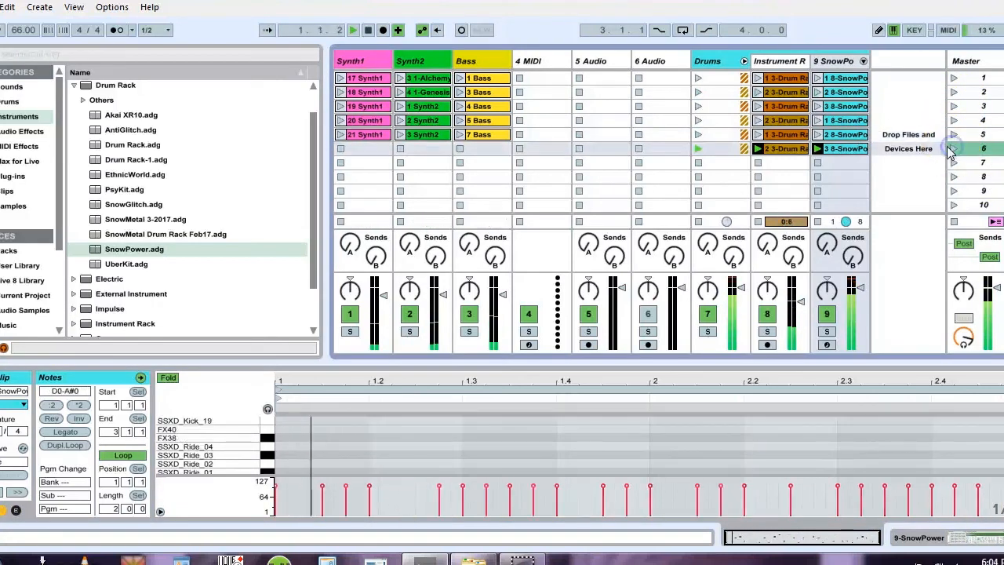
pyautogui.click(818, 149)
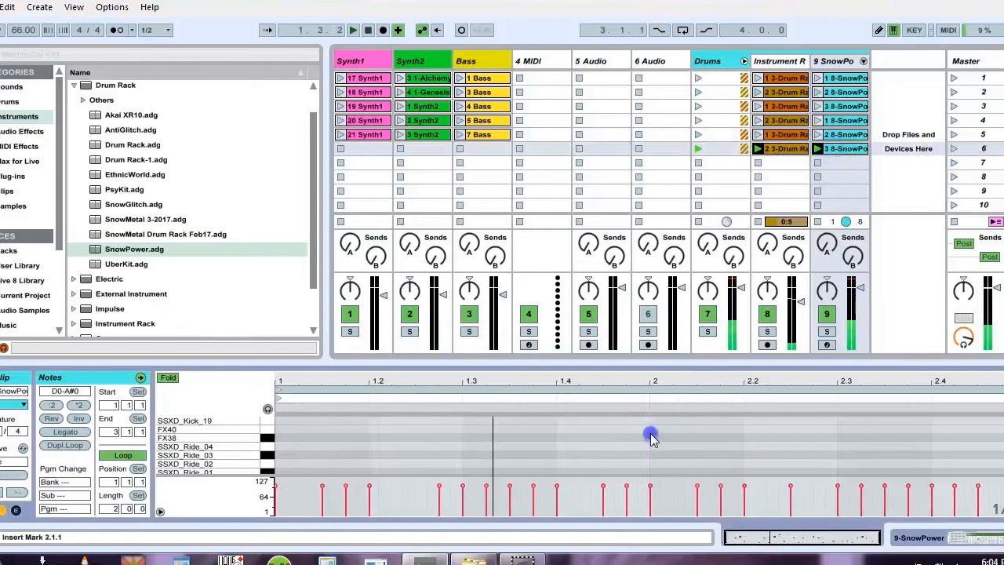
pyautogui.hotkey('ctrl', 'a')
pyautogui.hotkey('shift', 'Up')
pyautogui.hotkey('shift', 'Up')
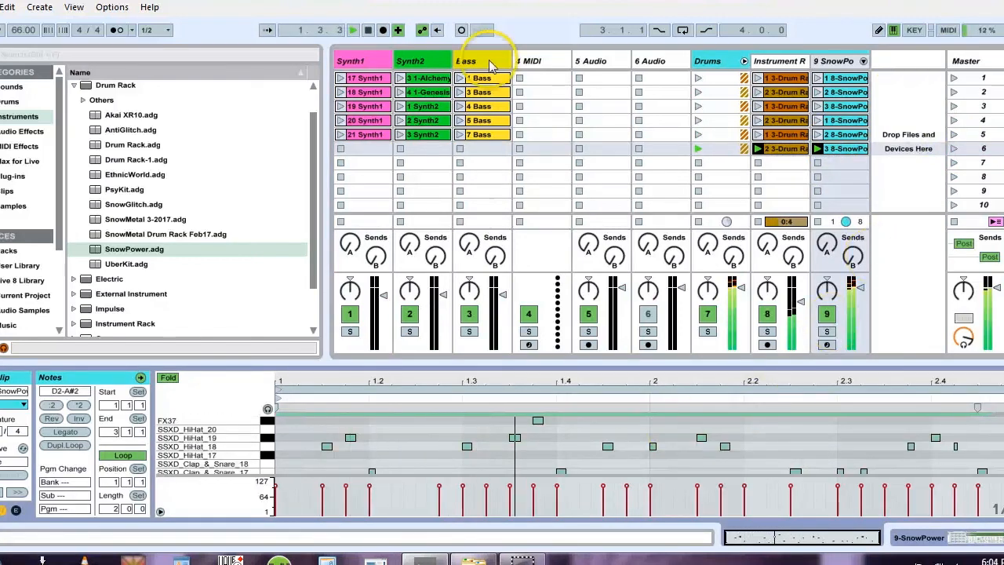
# Step: Audition the 3 Bass and 4 Bass clips over the scene 6 drums, adding the 2 Synth2 and 17 Synth1 clips
pyautogui.click(460, 92)
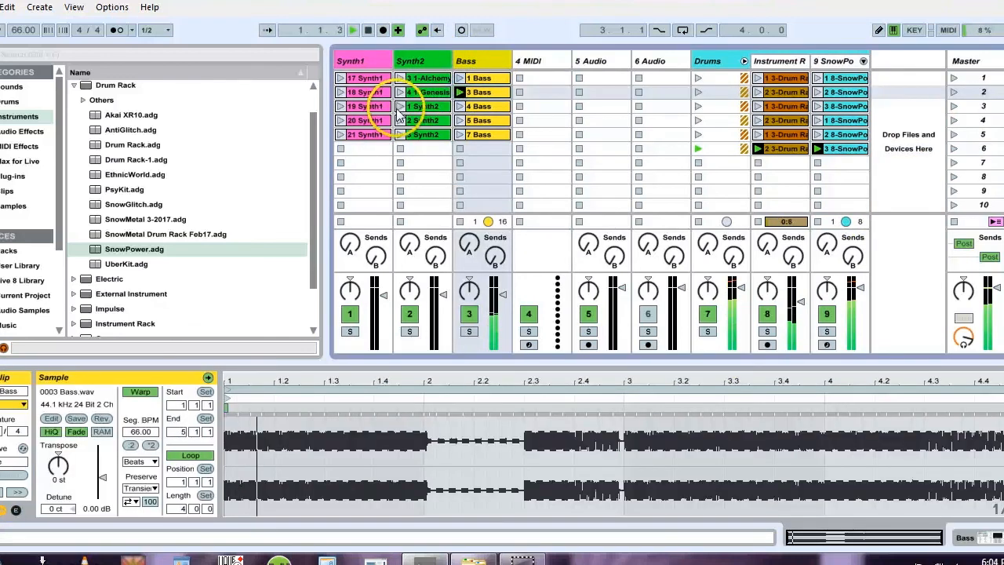
pyautogui.click(460, 106)
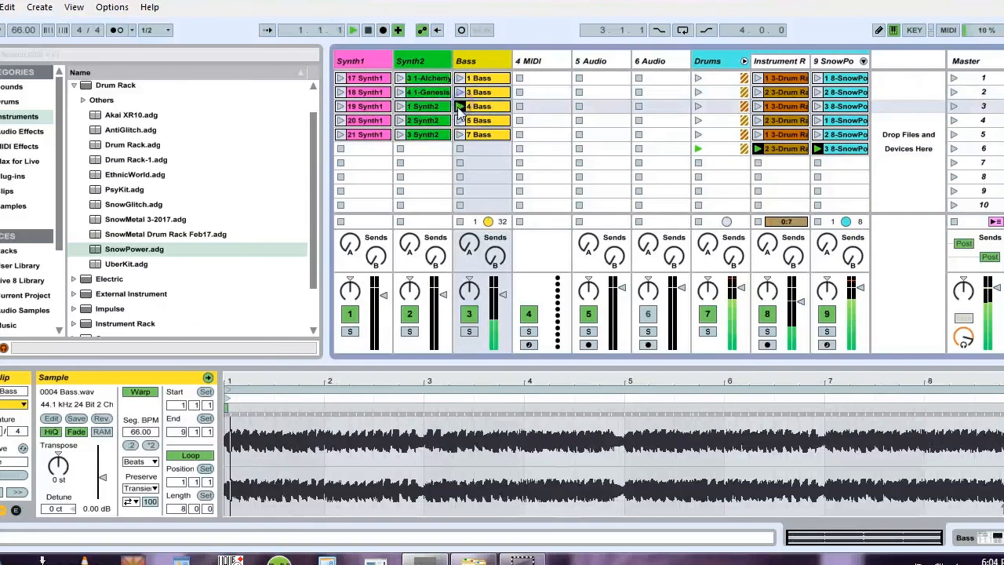
pyautogui.click(400, 121)
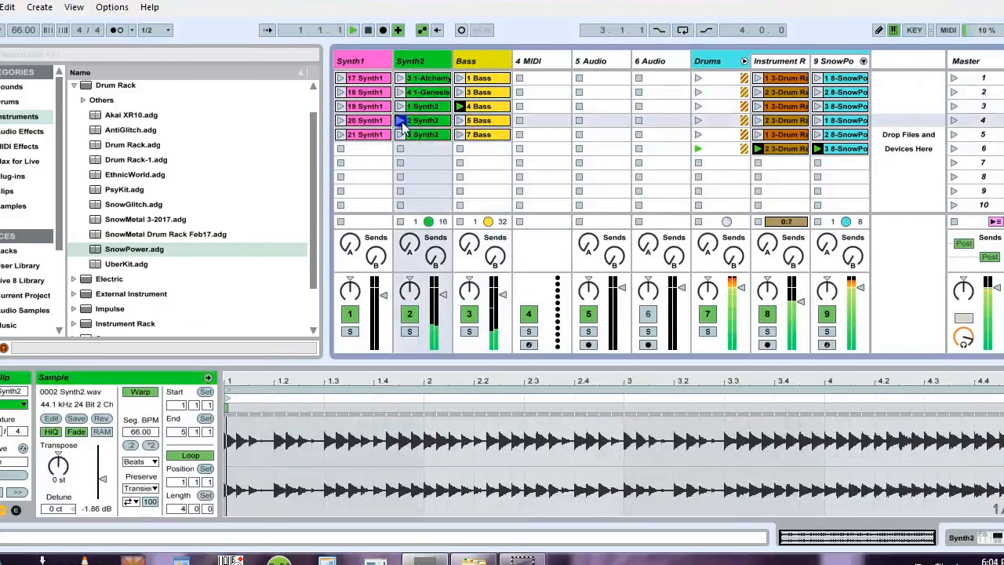
pyautogui.click(341, 78)
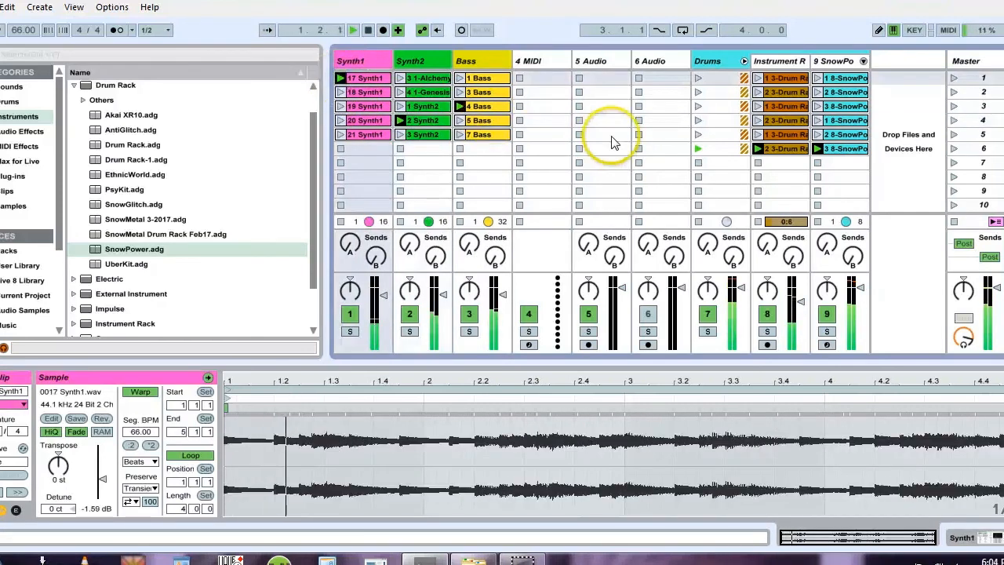